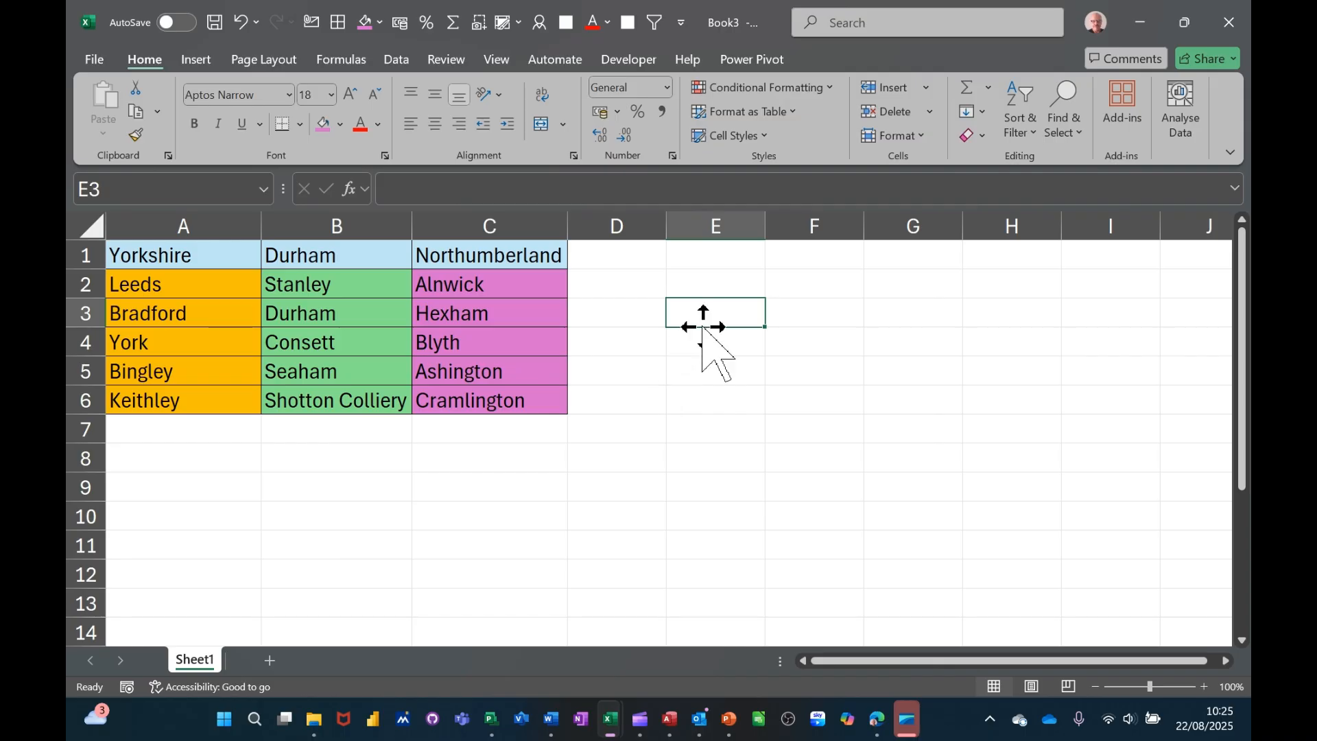
# - Fill cell E2 pink and restrict it to an in-cell drop-down list with the source 1,2,3
pyautogui.click(703, 284)
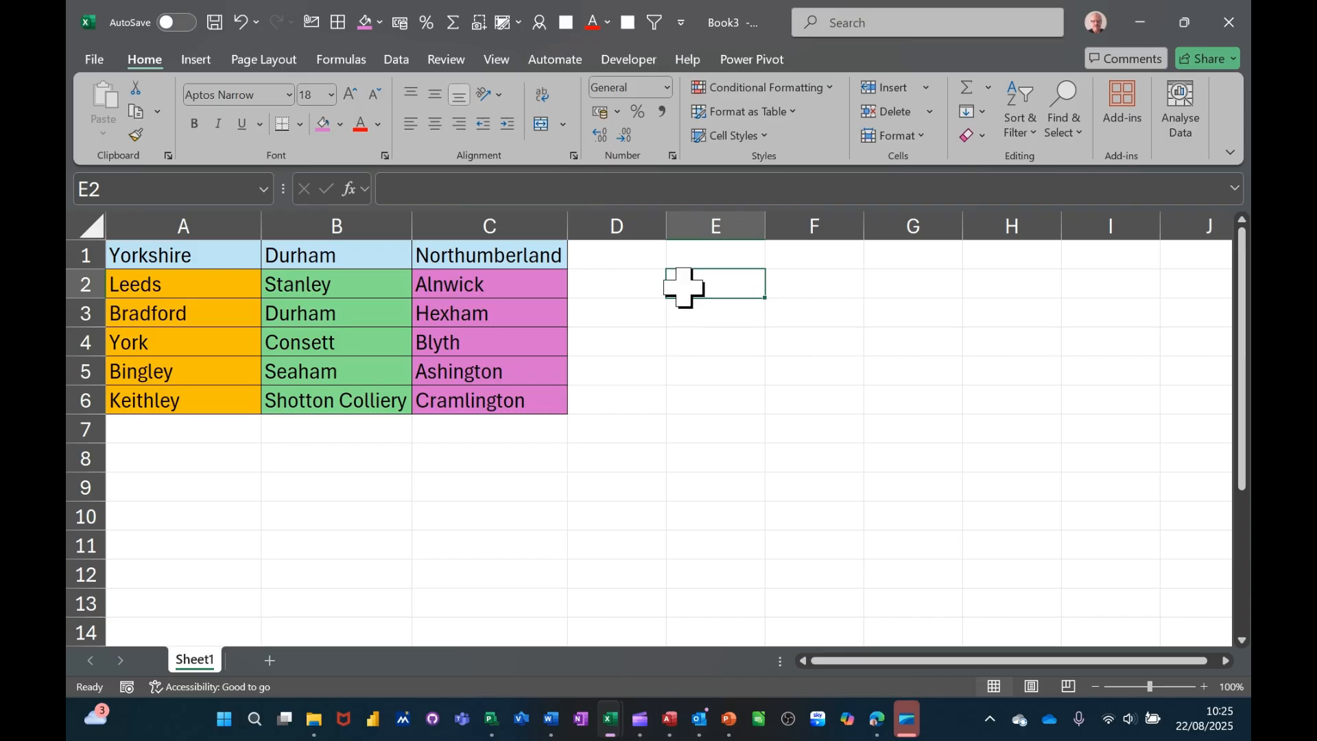
pyautogui.click(367, 26)
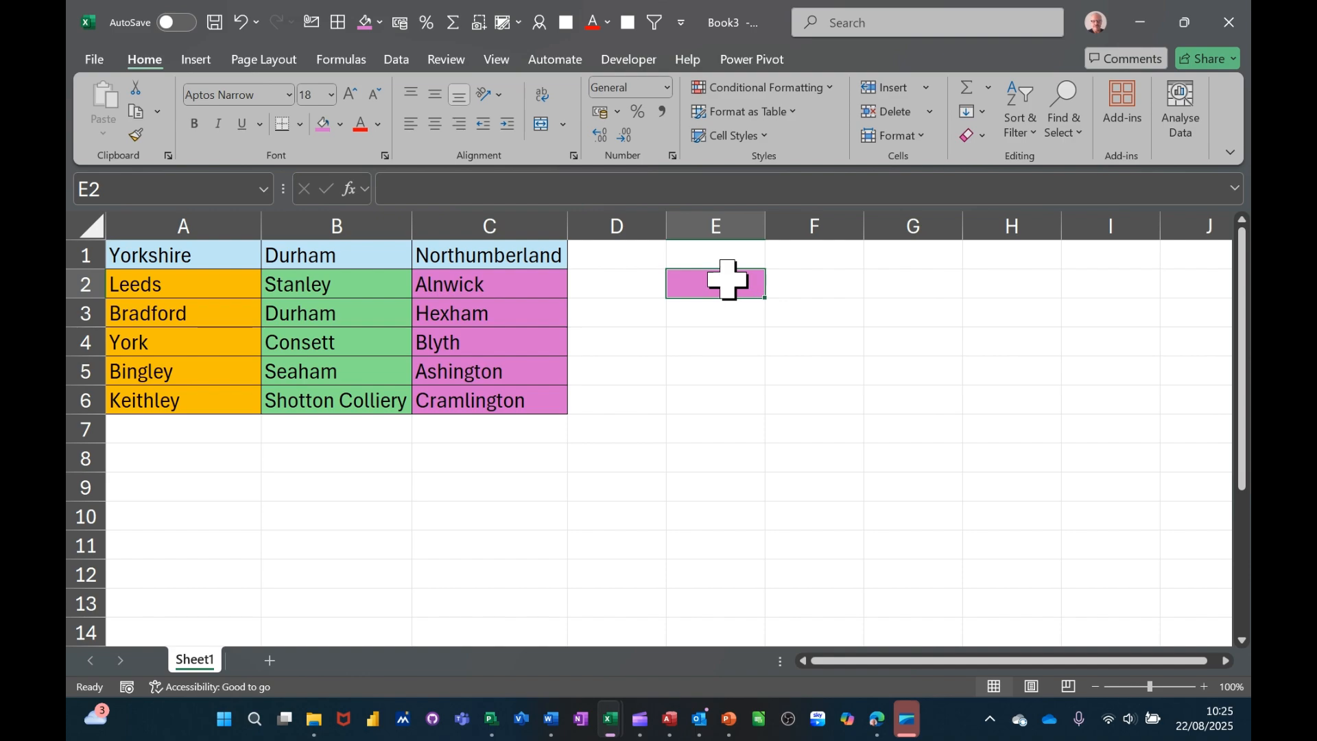
pyautogui.click(397, 61)
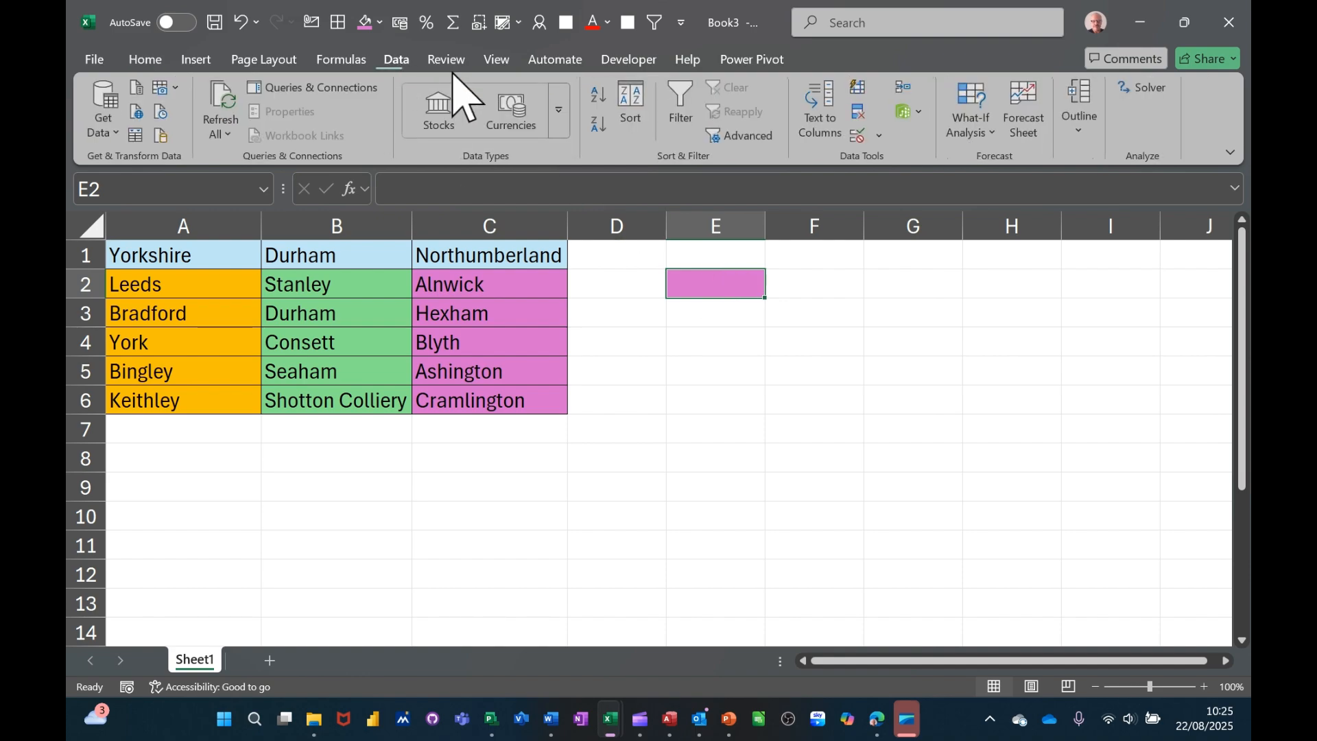
pyautogui.click(857, 136)
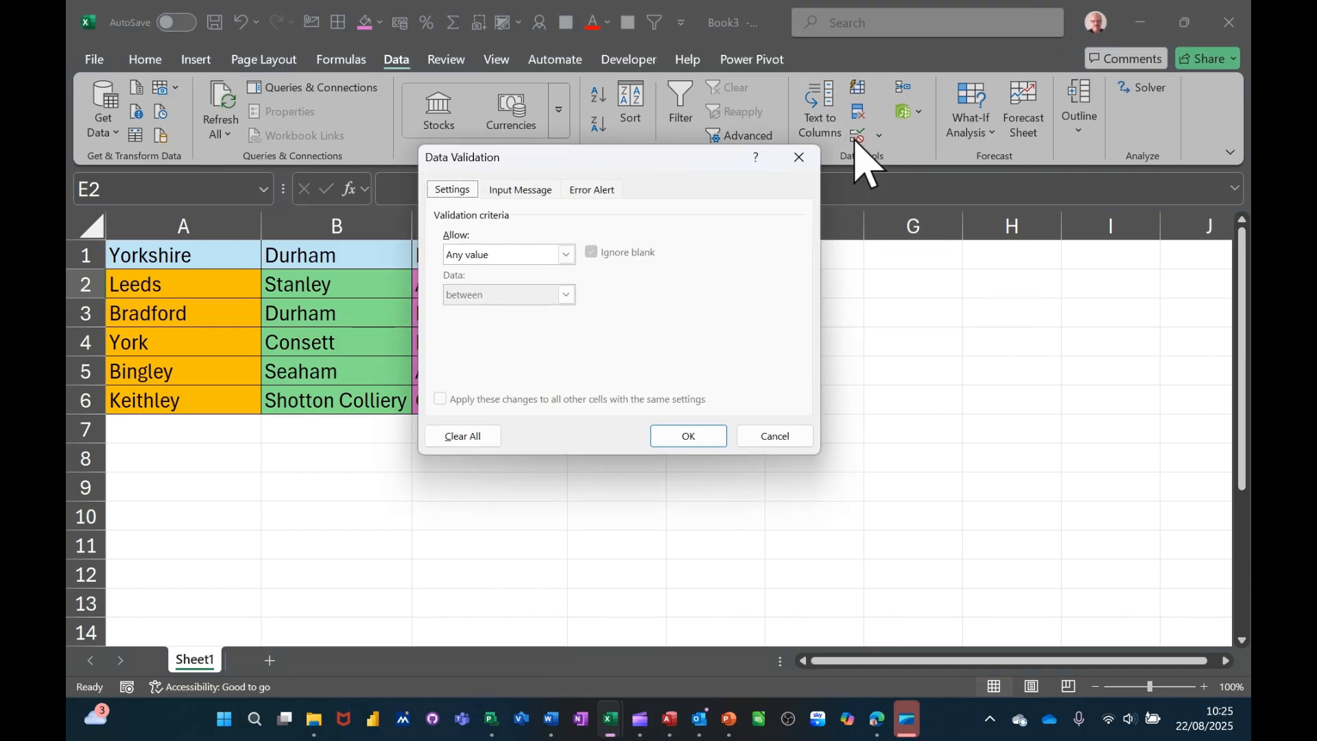
pyautogui.moveTo(764, 169); pyautogui.dragTo(1025, 152)
pyautogui.click(914, 245)
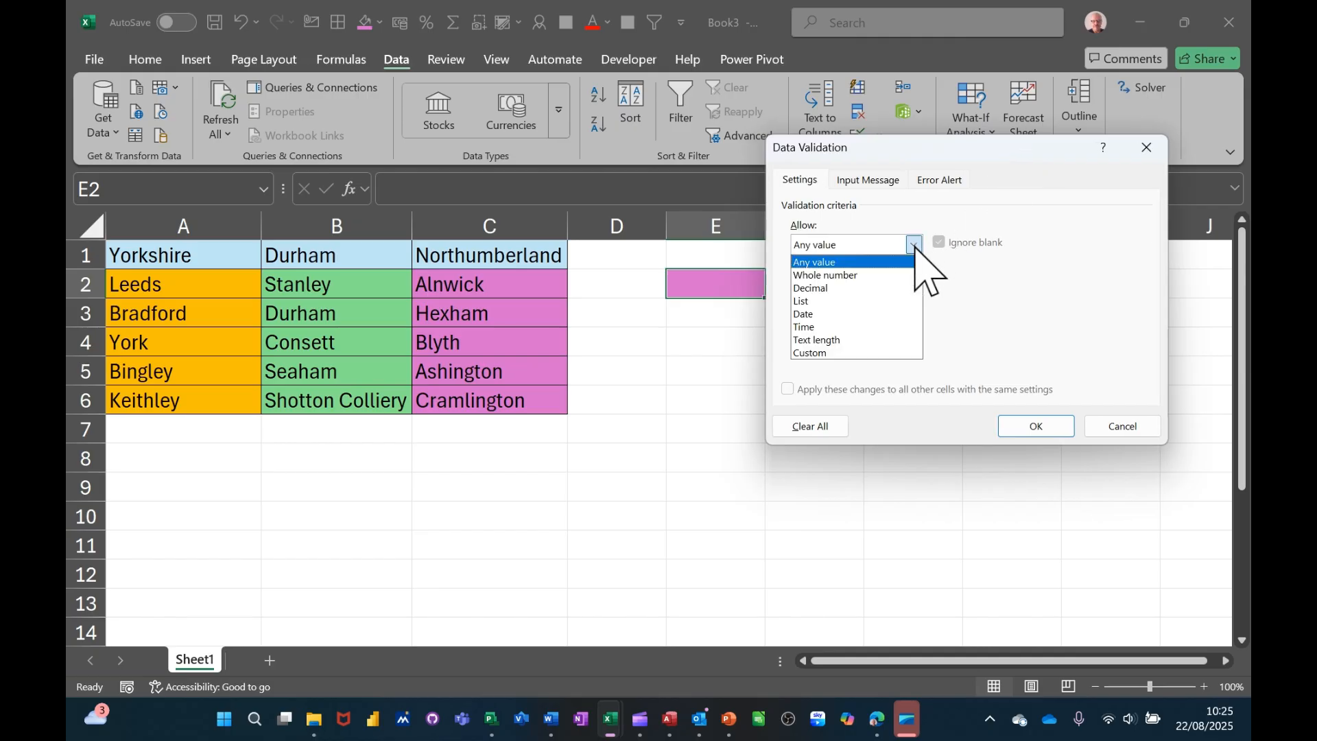
pyautogui.click(820, 302)
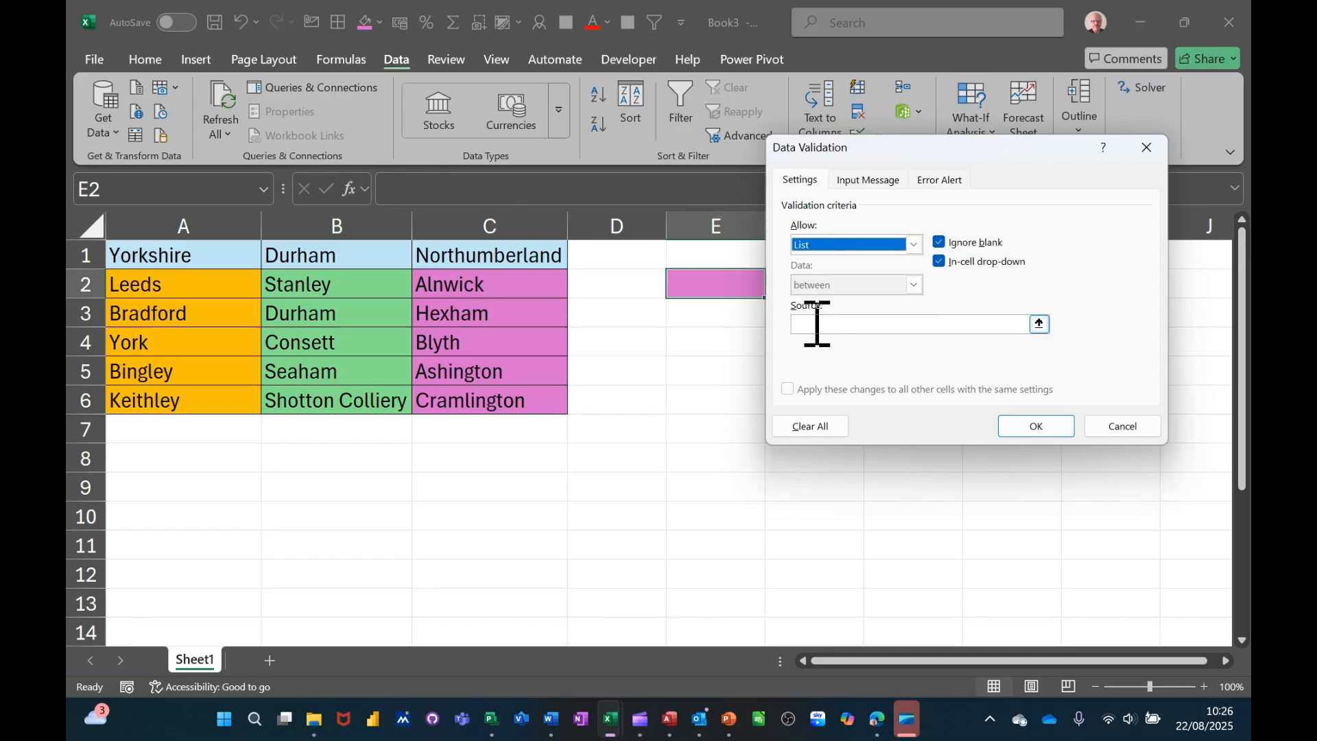
pyautogui.click(816, 326)
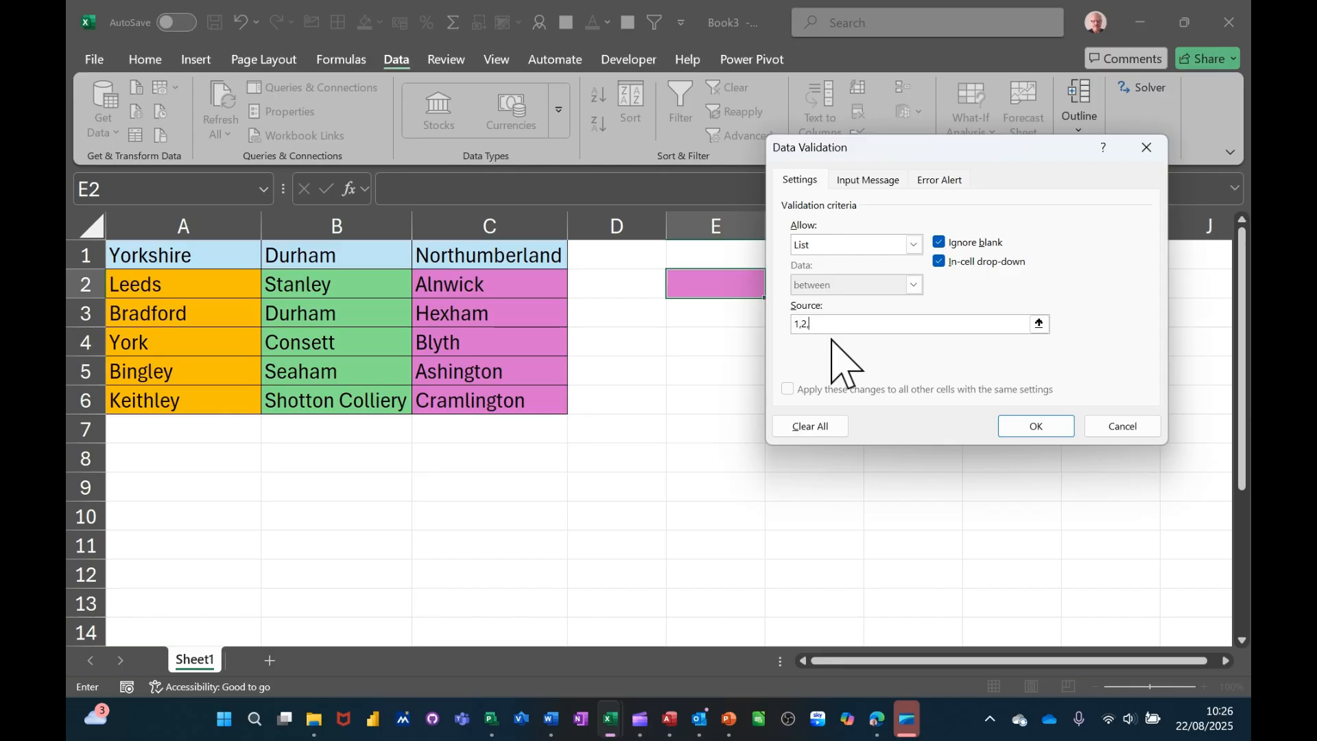
pyautogui.click(1036, 426)
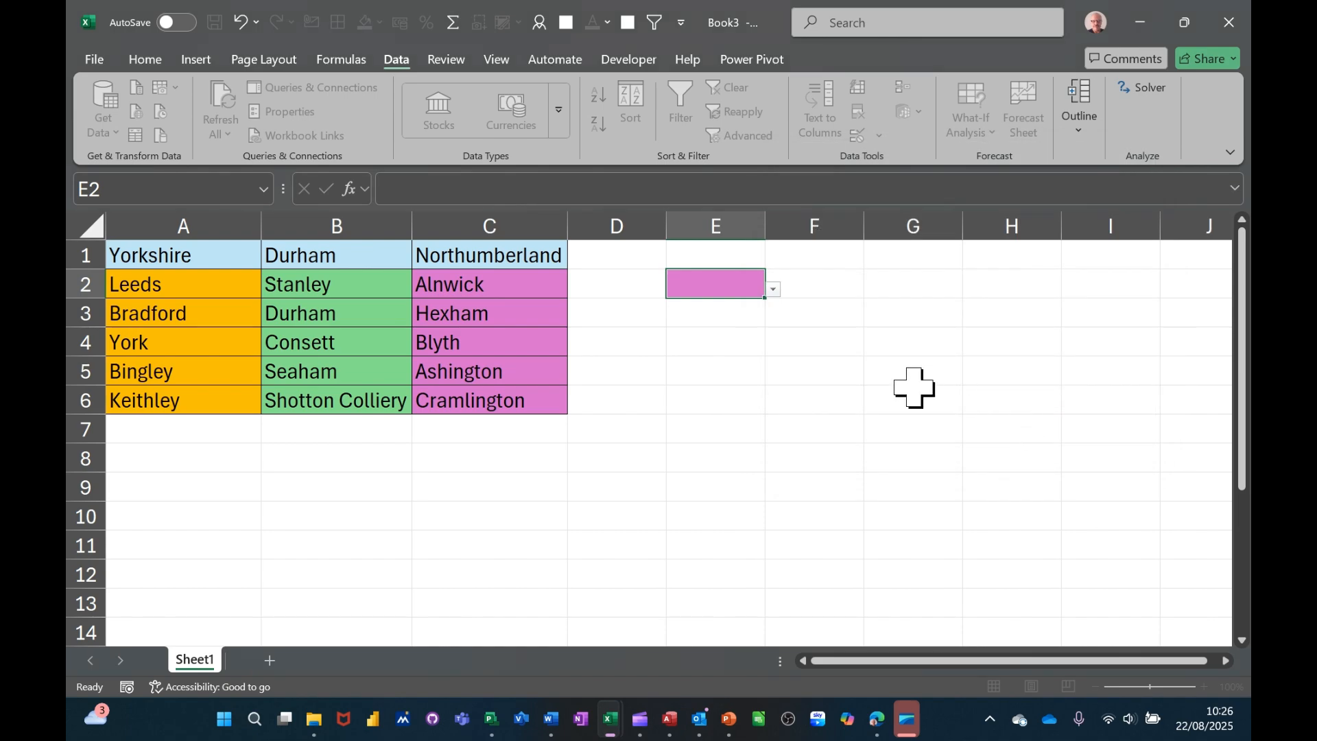
pyautogui.click(774, 290)
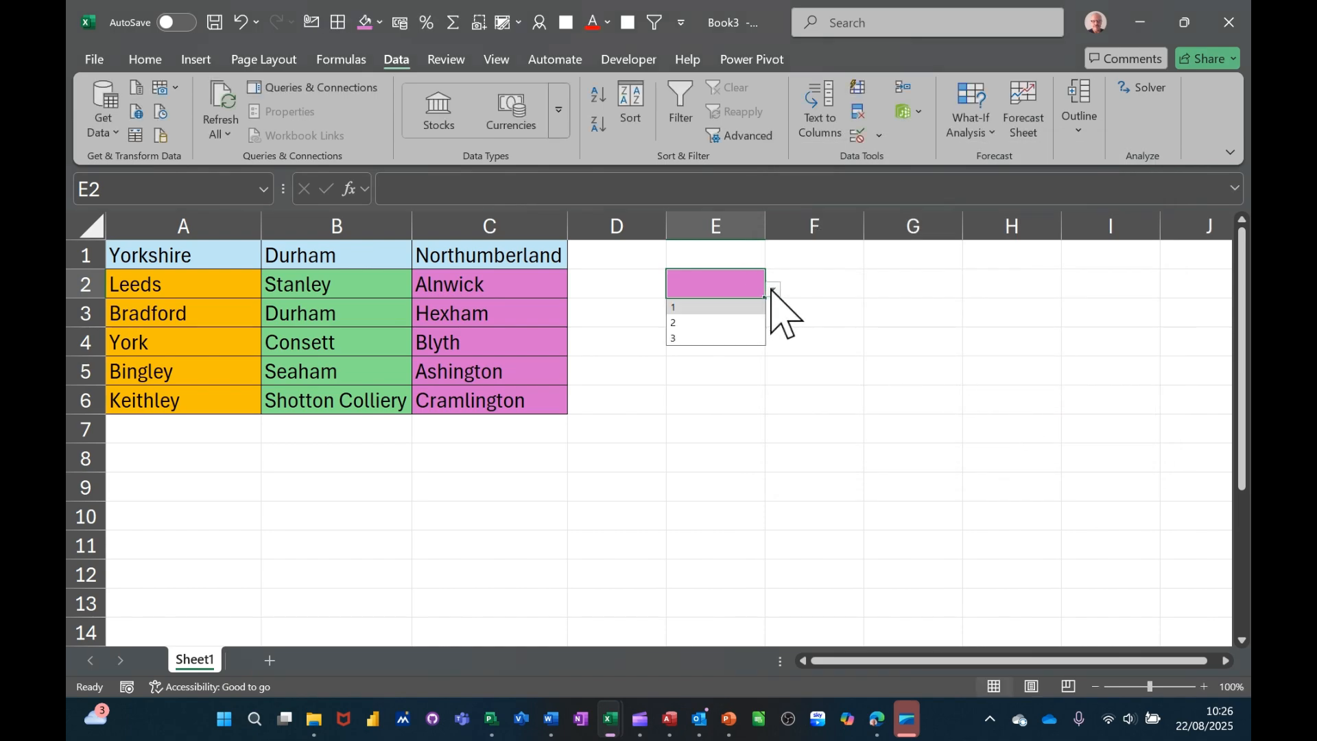
pyautogui.click(773, 290)
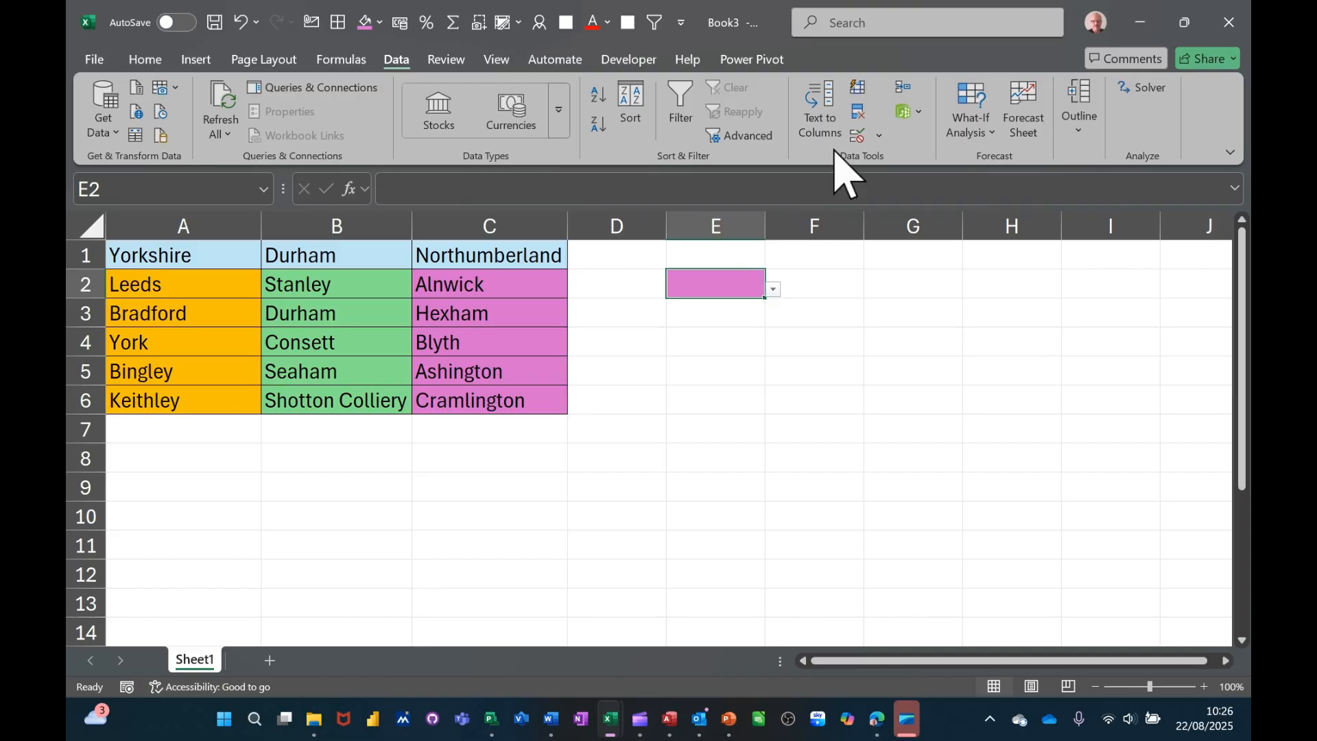
# - Change the validation list source of E2 to the Northumberland towns, =$C$2:$C$6, and check the drop-down options
pyautogui.click(853, 134)
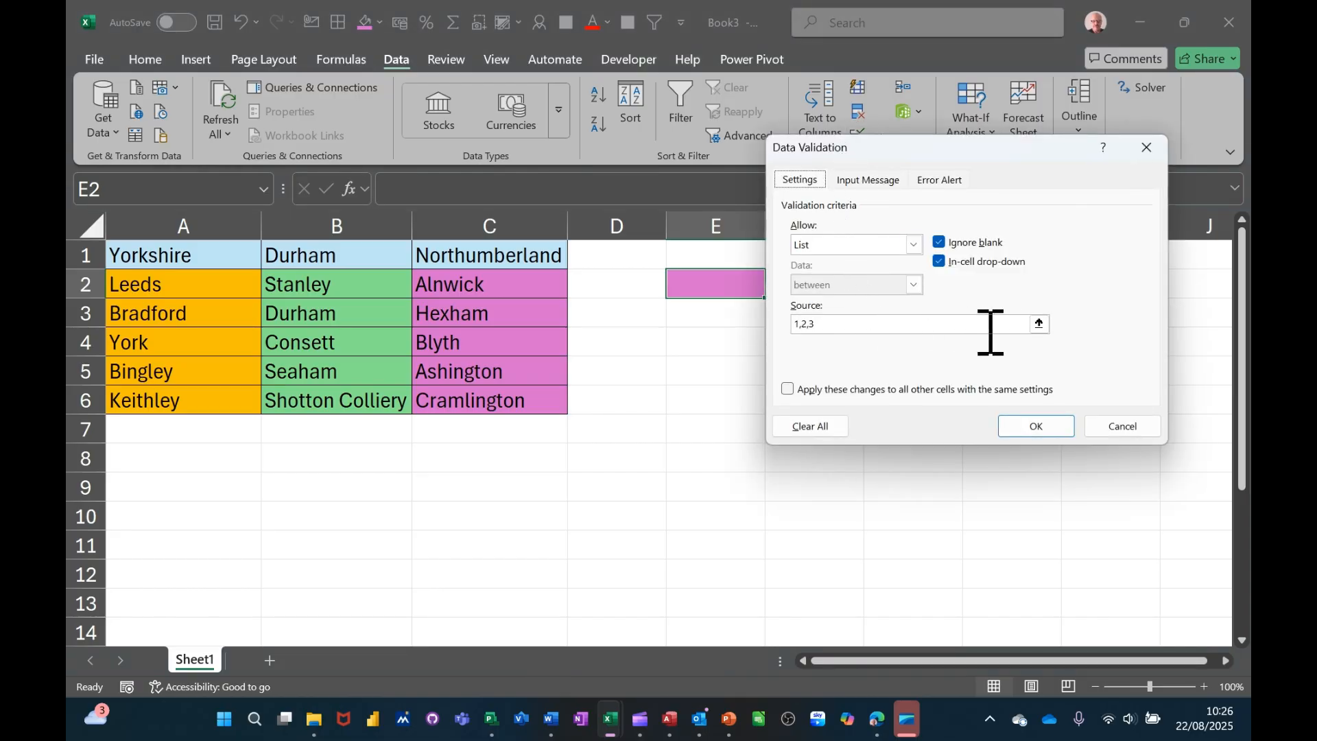
pyautogui.click(1039, 324)
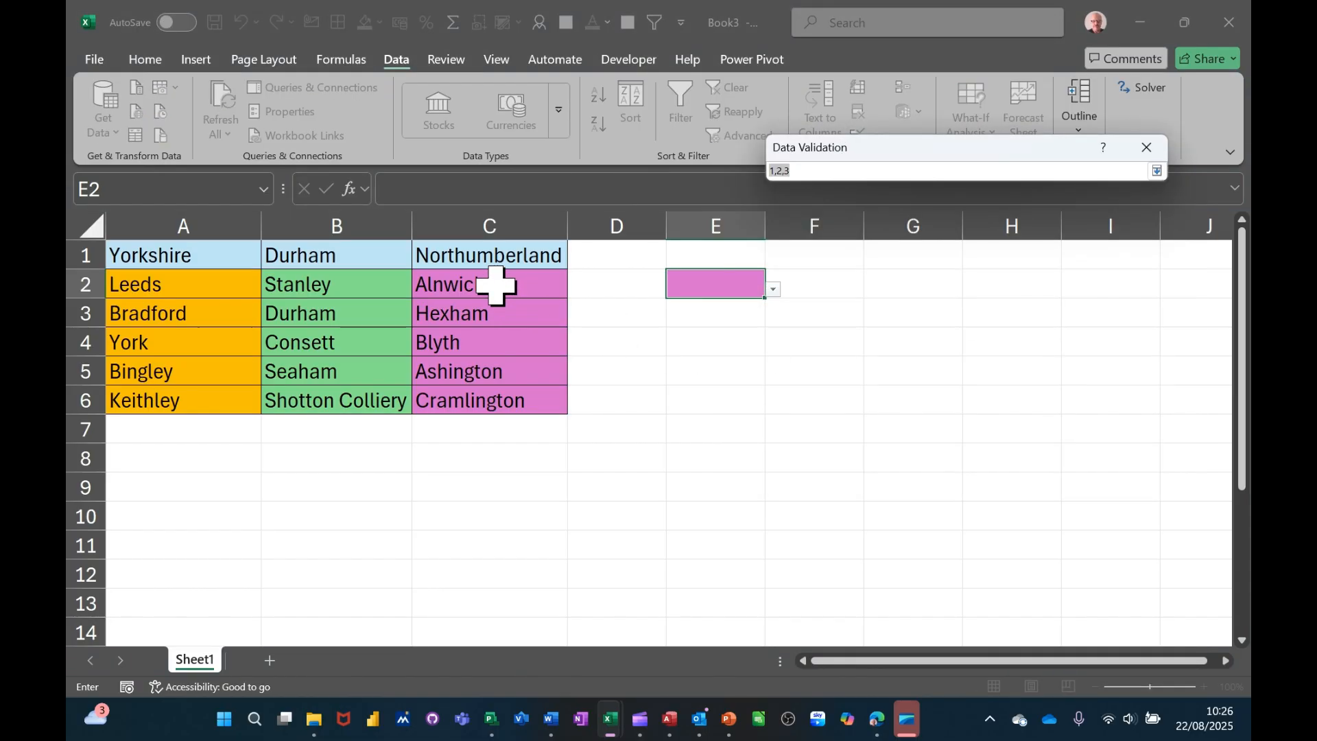
pyautogui.moveTo(491, 285); pyautogui.dragTo(490, 397)
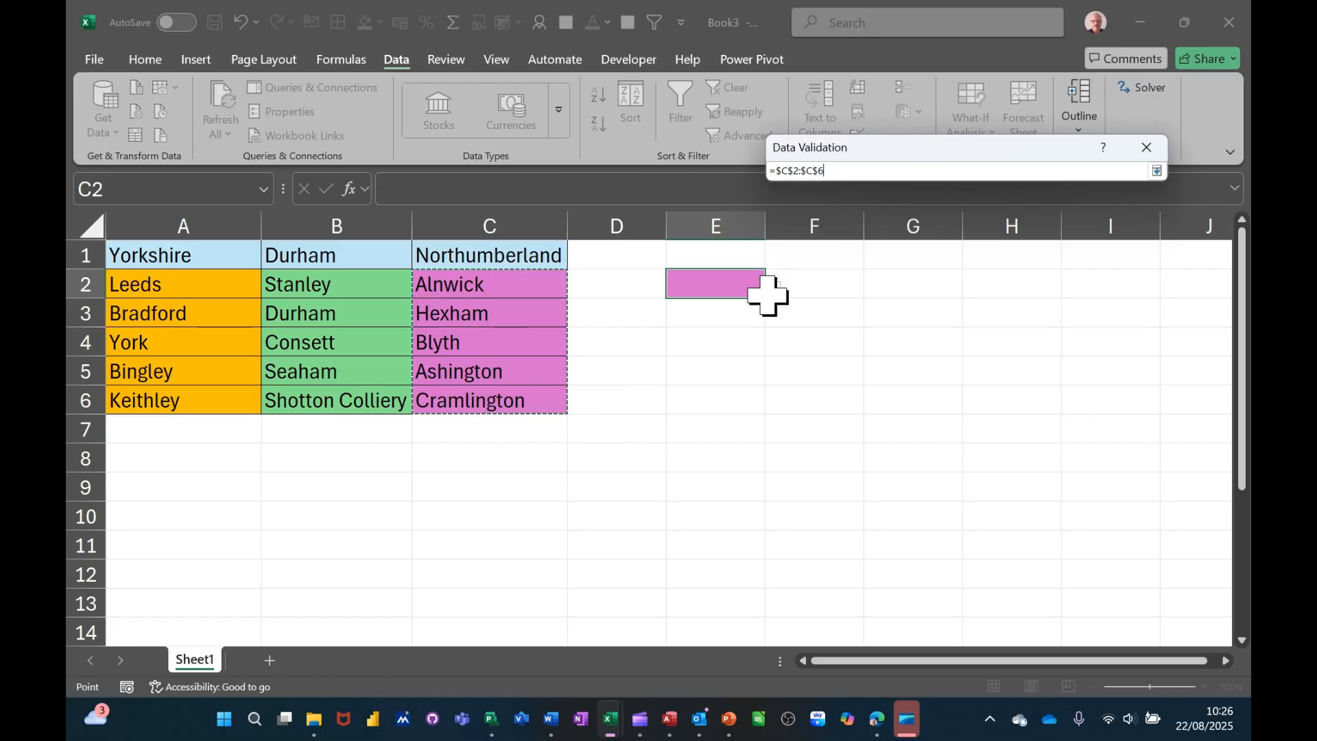
pyautogui.click(1157, 172)
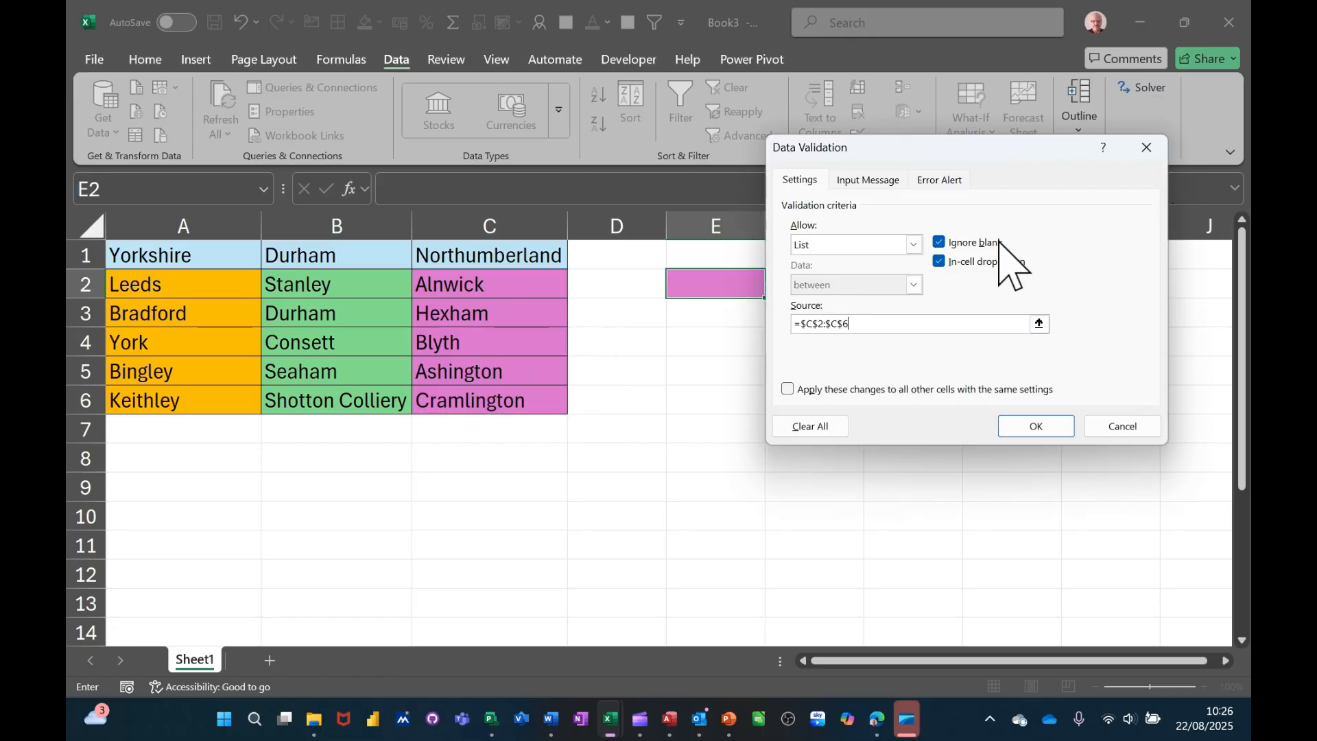
pyautogui.click(1014, 429)
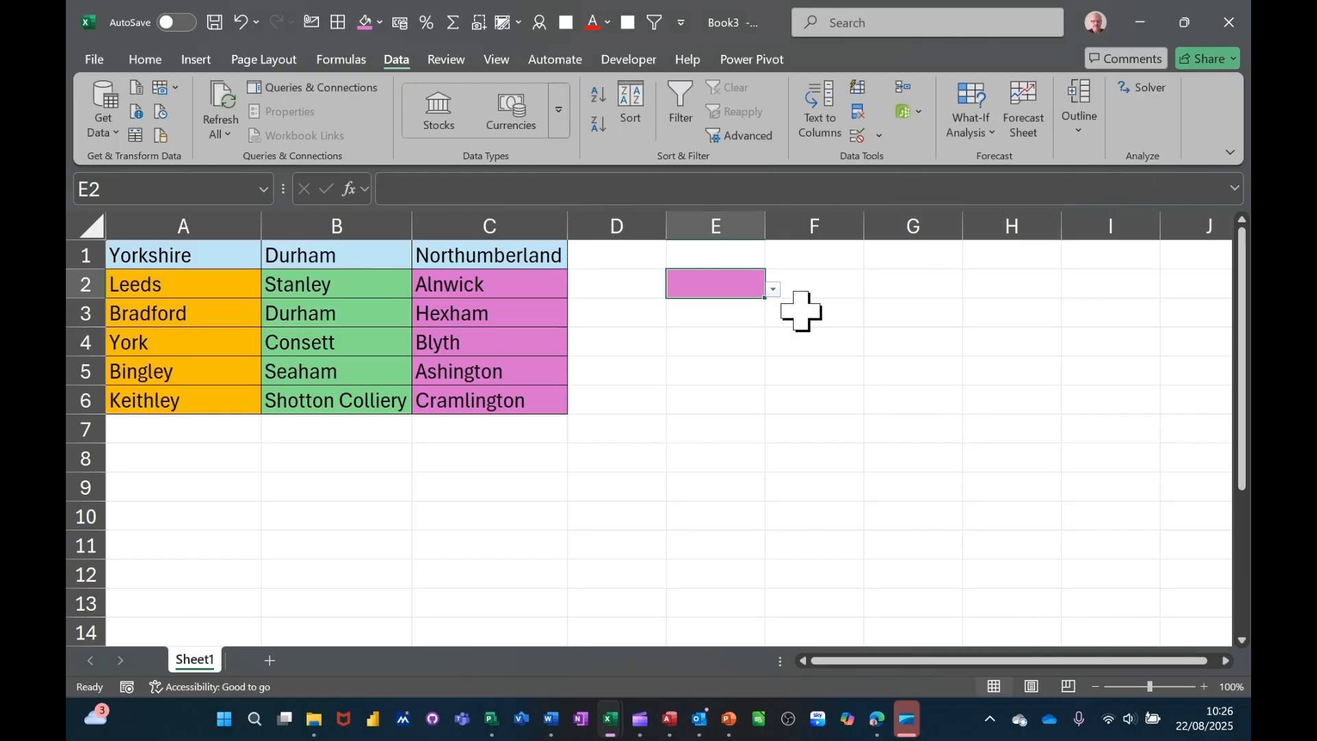
pyautogui.click(774, 289)
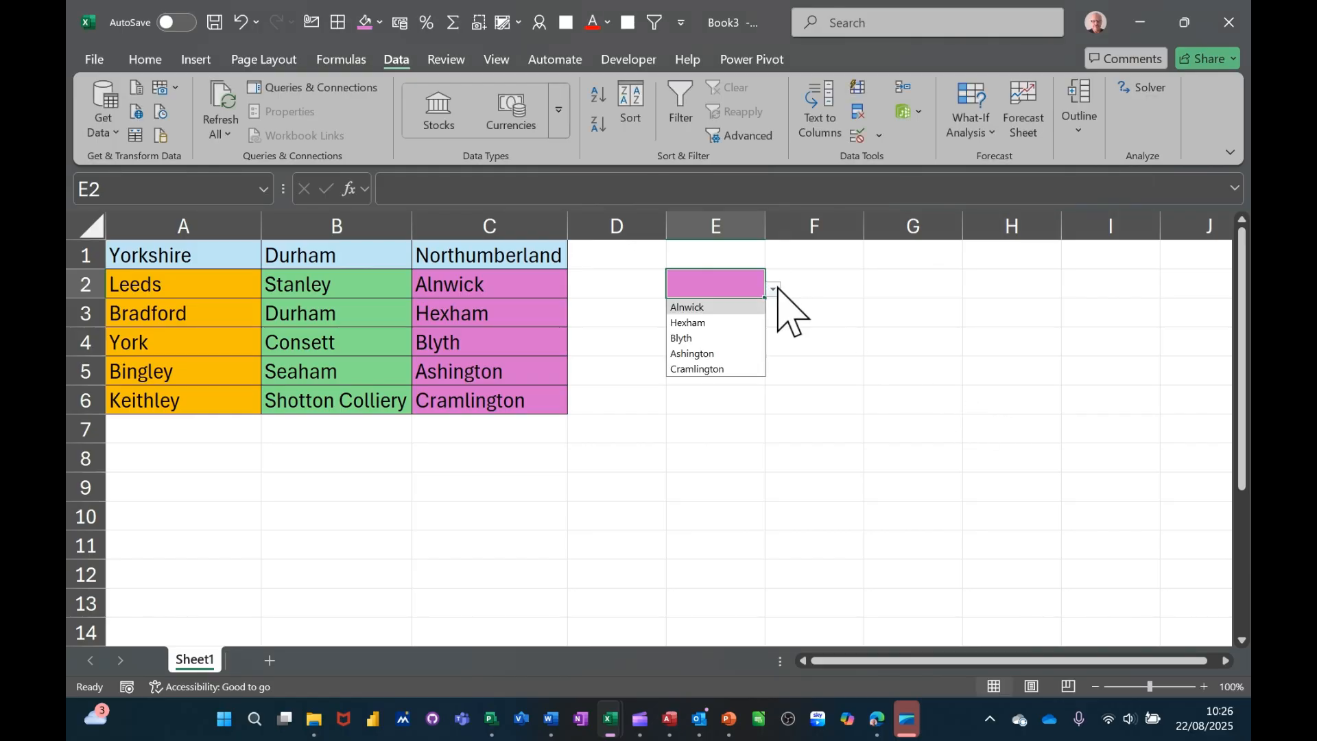
pyautogui.click(776, 288)
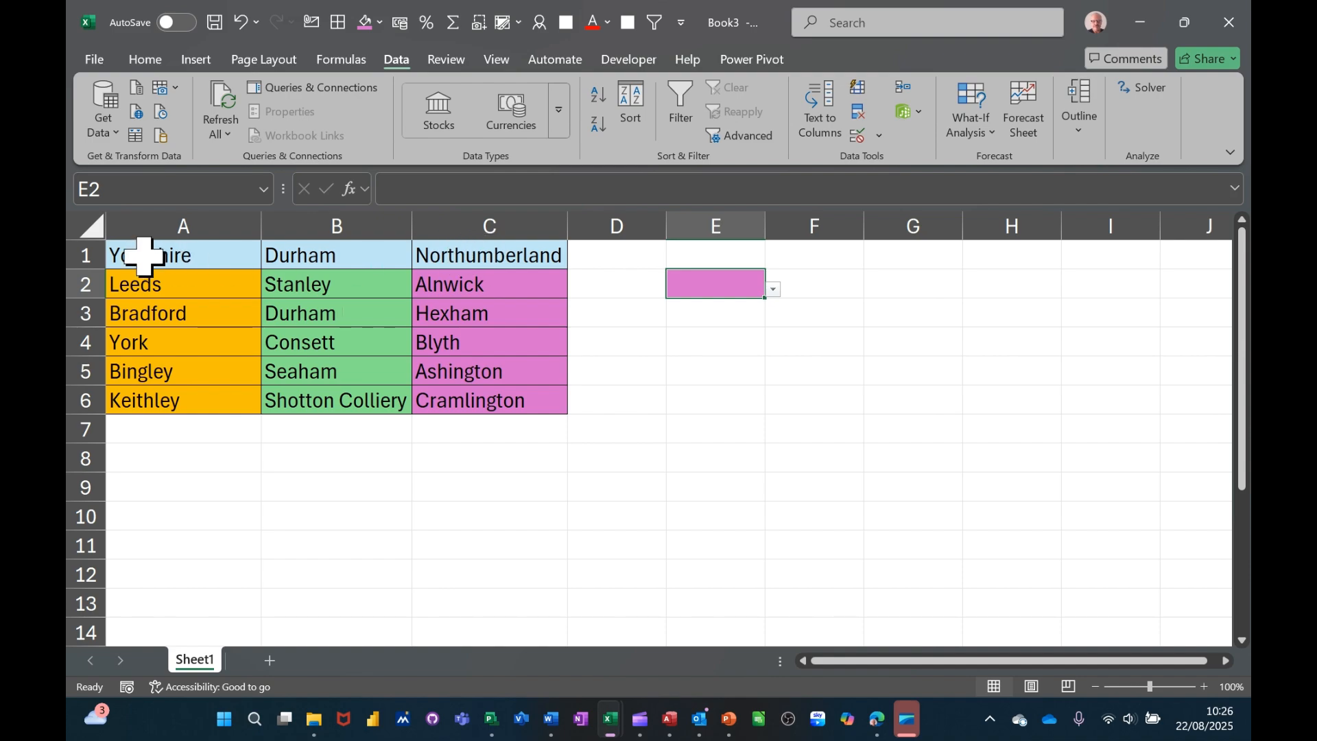
# - Create named ranges for A1:C6 from the top row only, and select each column's towns to check its name
pyautogui.moveTo(147, 259); pyautogui.dragTo(485, 403)
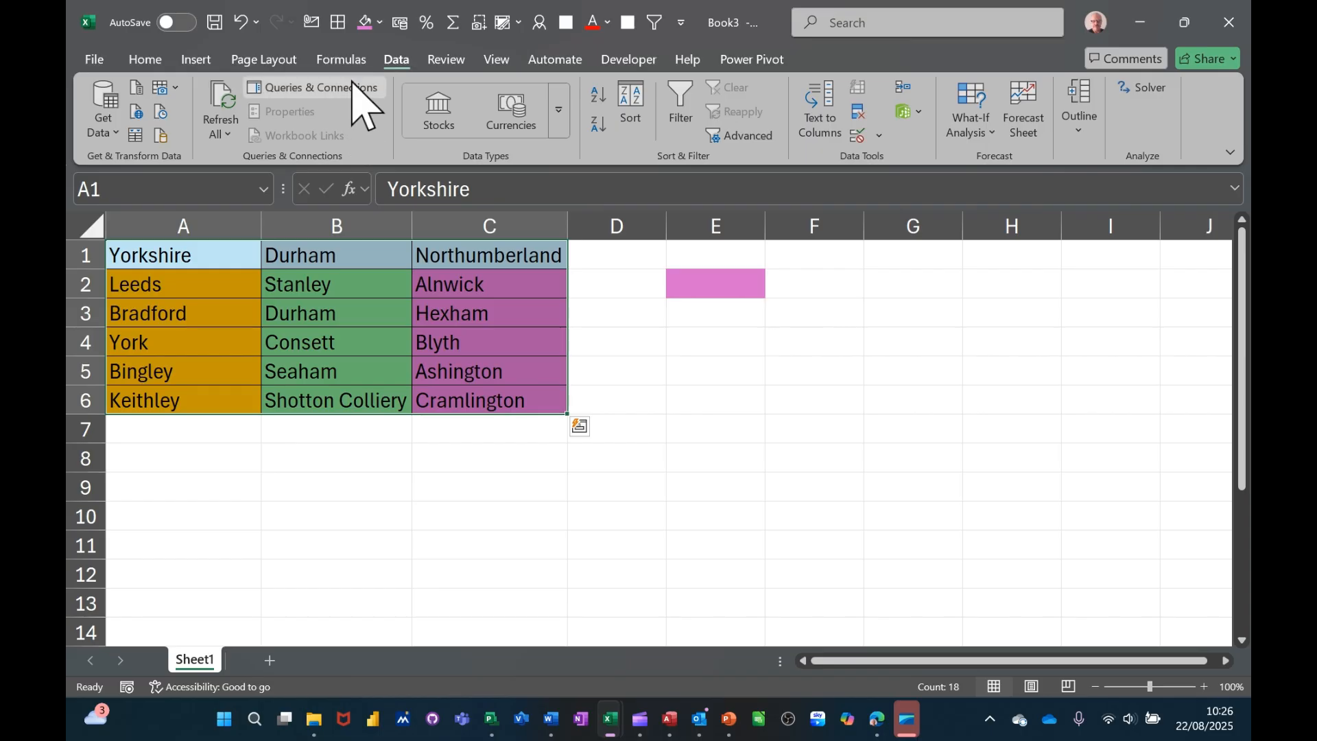
pyautogui.click(340, 59)
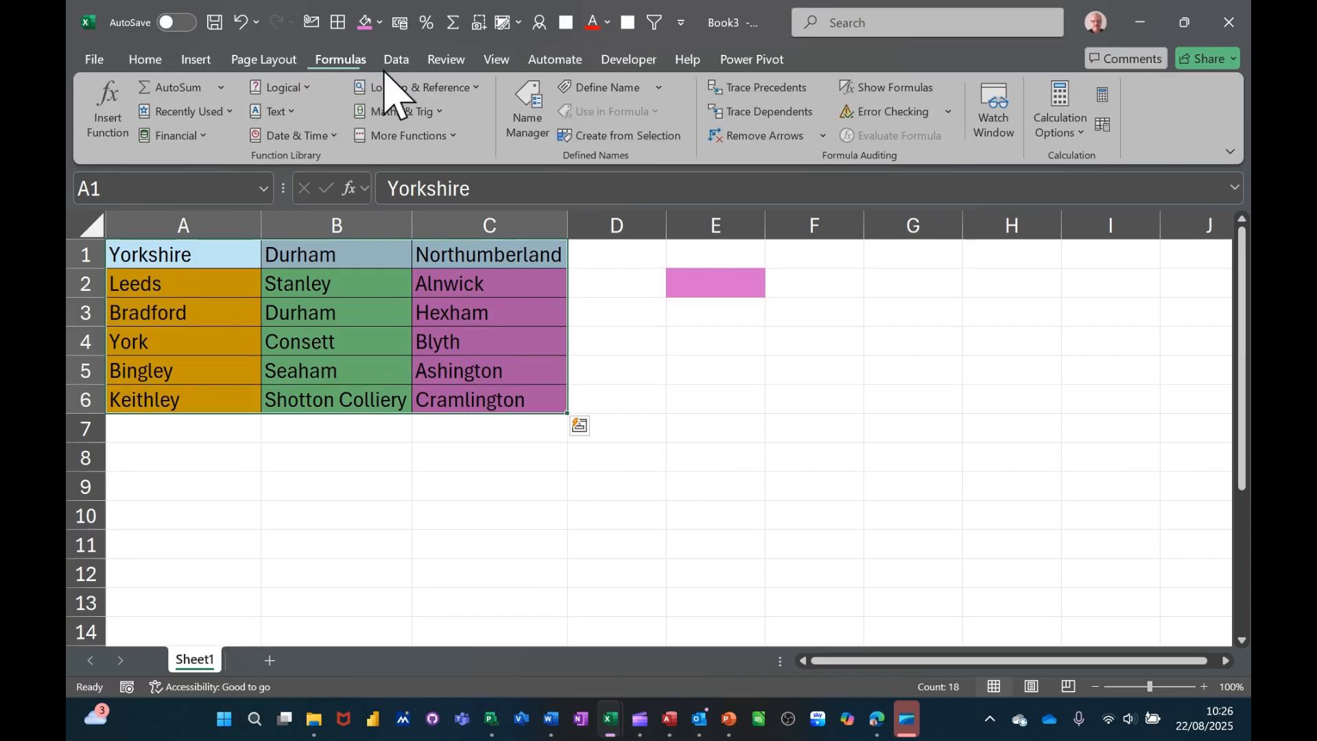
pyautogui.click(604, 136)
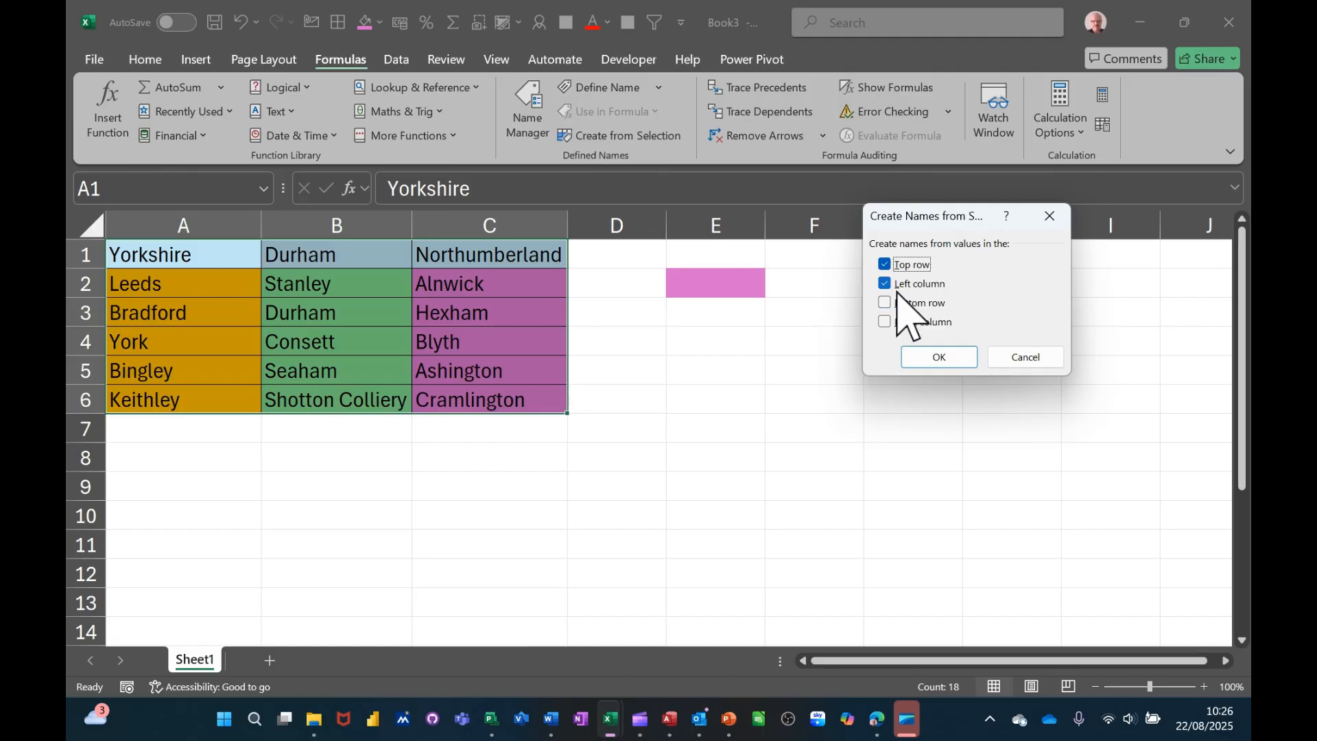
pyautogui.moveTo(915, 224); pyautogui.dragTo(597, 213)
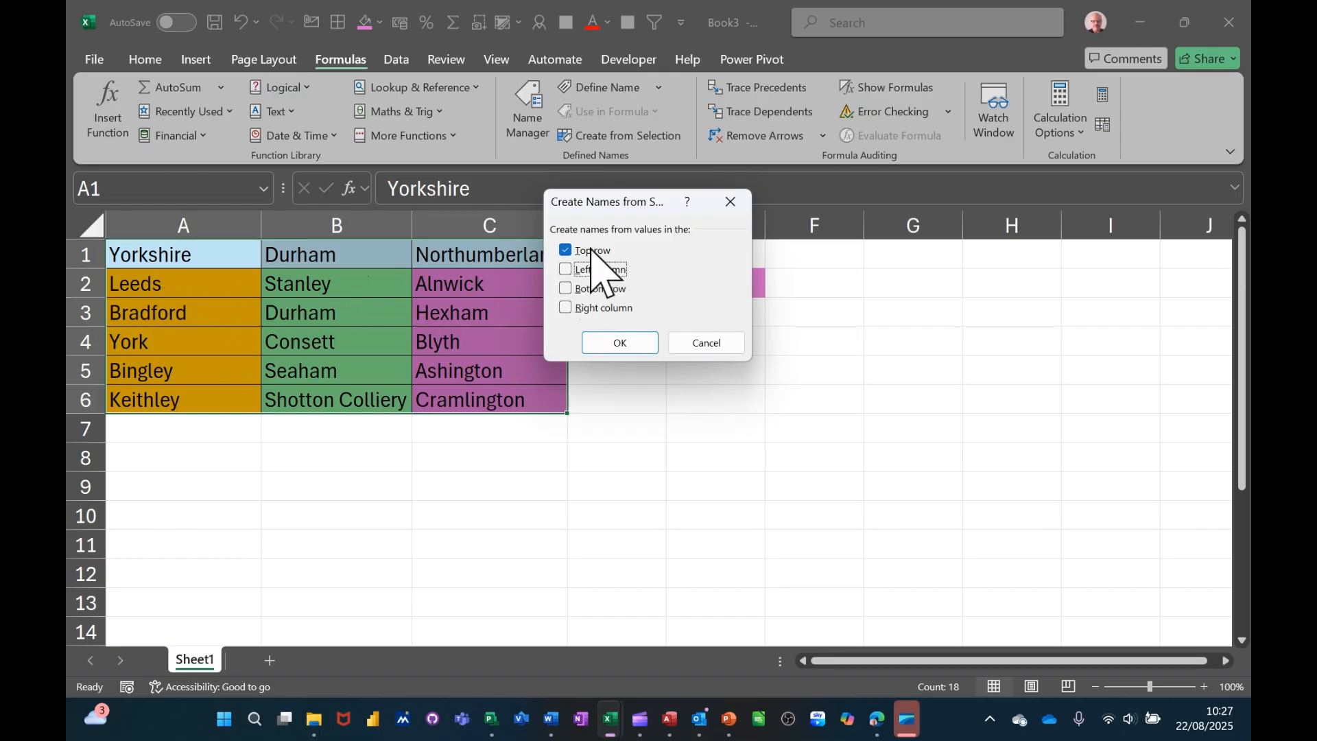
pyautogui.click(621, 346)
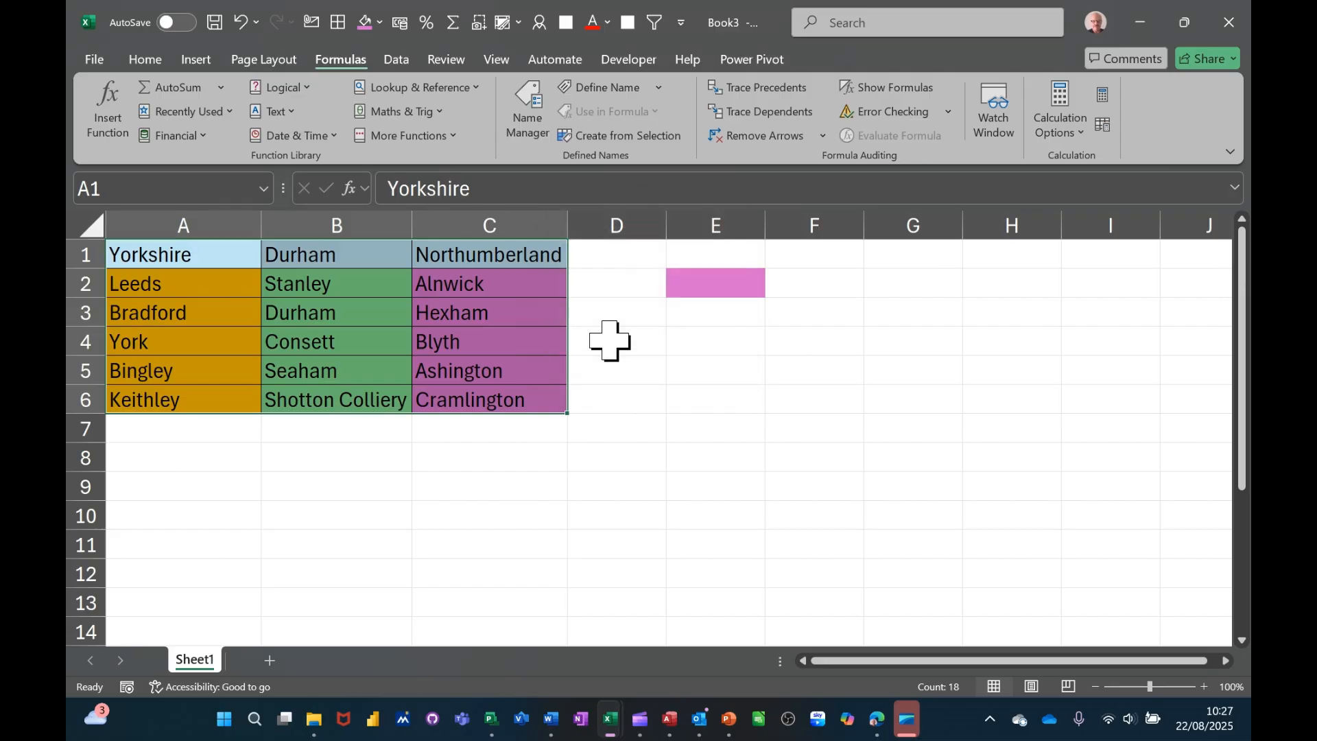
pyautogui.moveTo(200, 284); pyautogui.dragTo(193, 398)
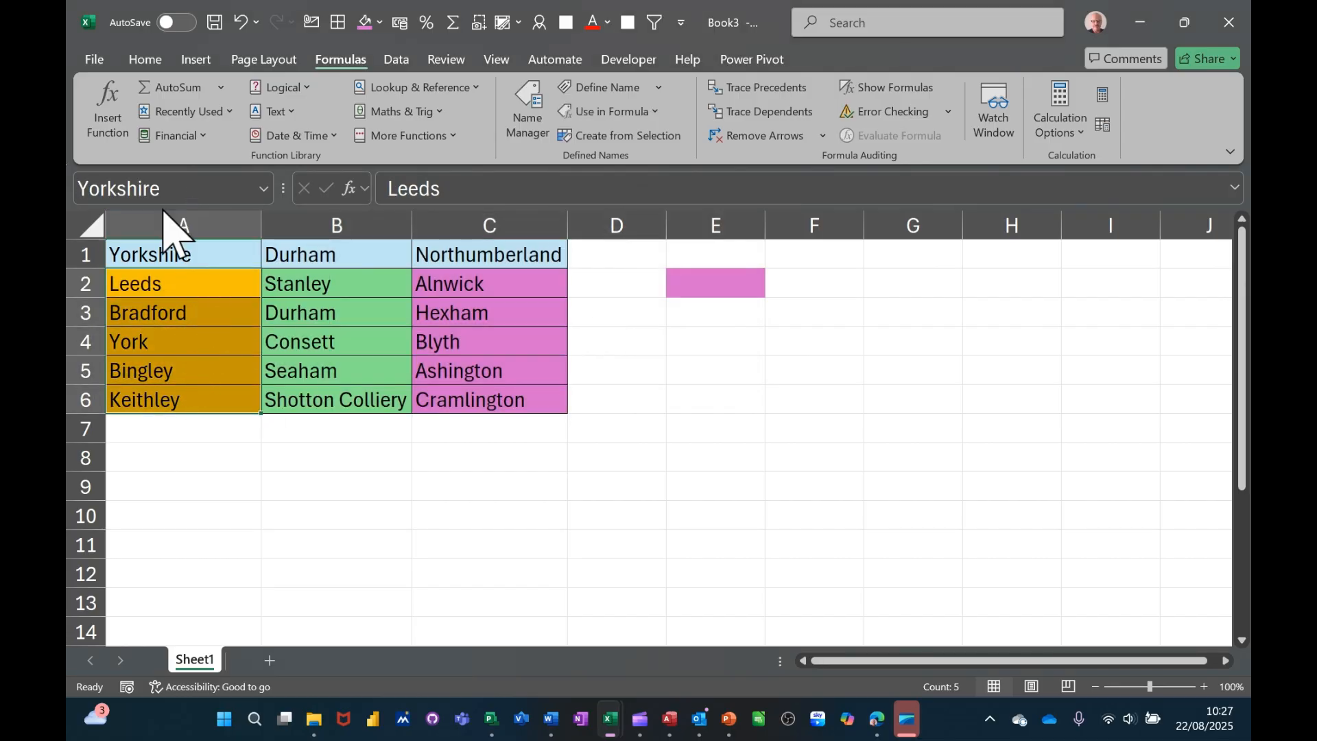
pyautogui.moveTo(344, 284); pyautogui.dragTo(341, 398)
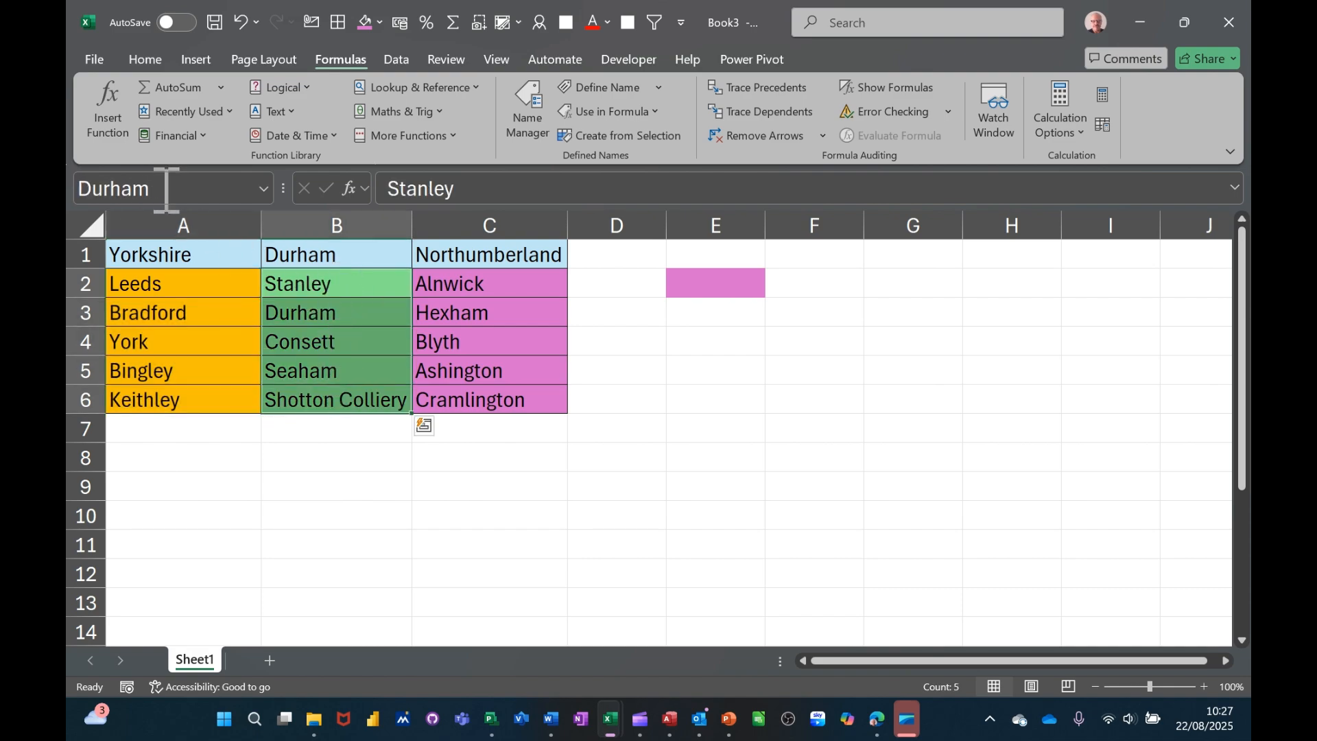
pyautogui.moveTo(500, 279); pyautogui.dragTo(478, 395)
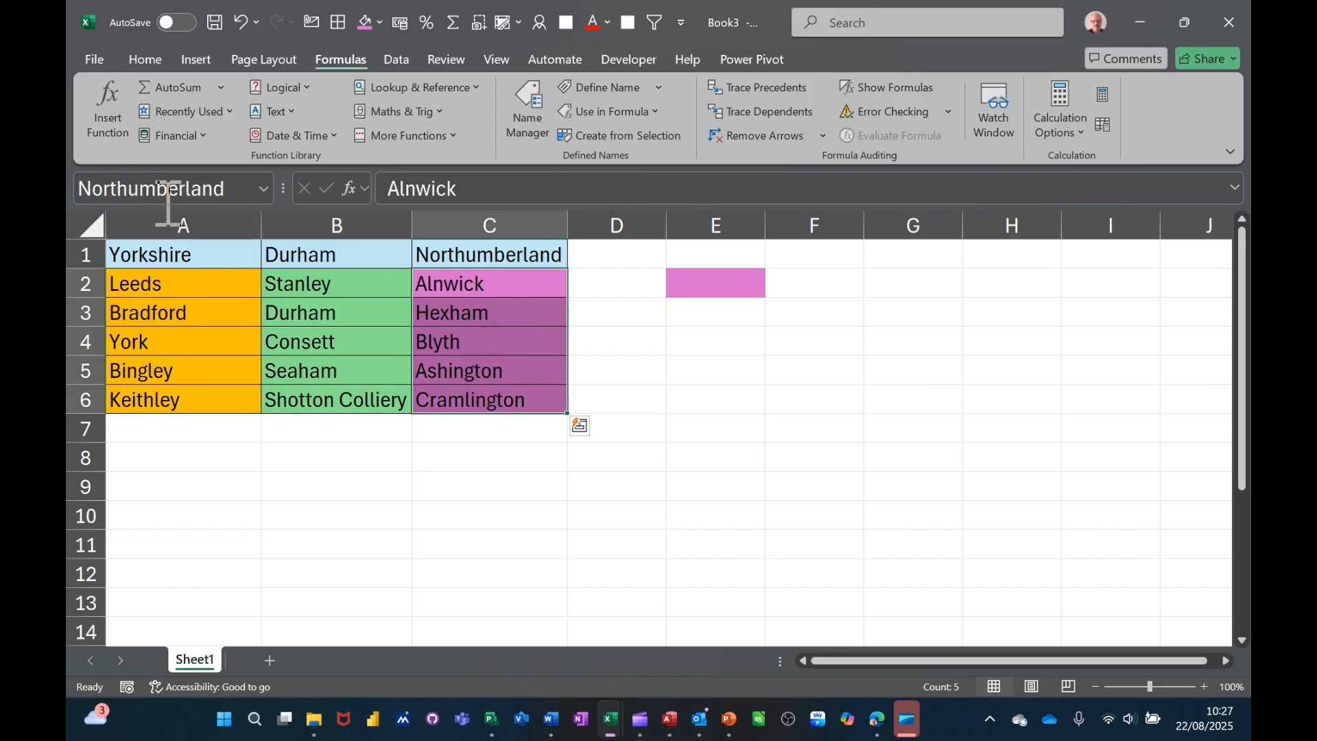
# - Set the validation list source of E2 to the named range =durham and check the drop-down options
pyautogui.click(708, 290)
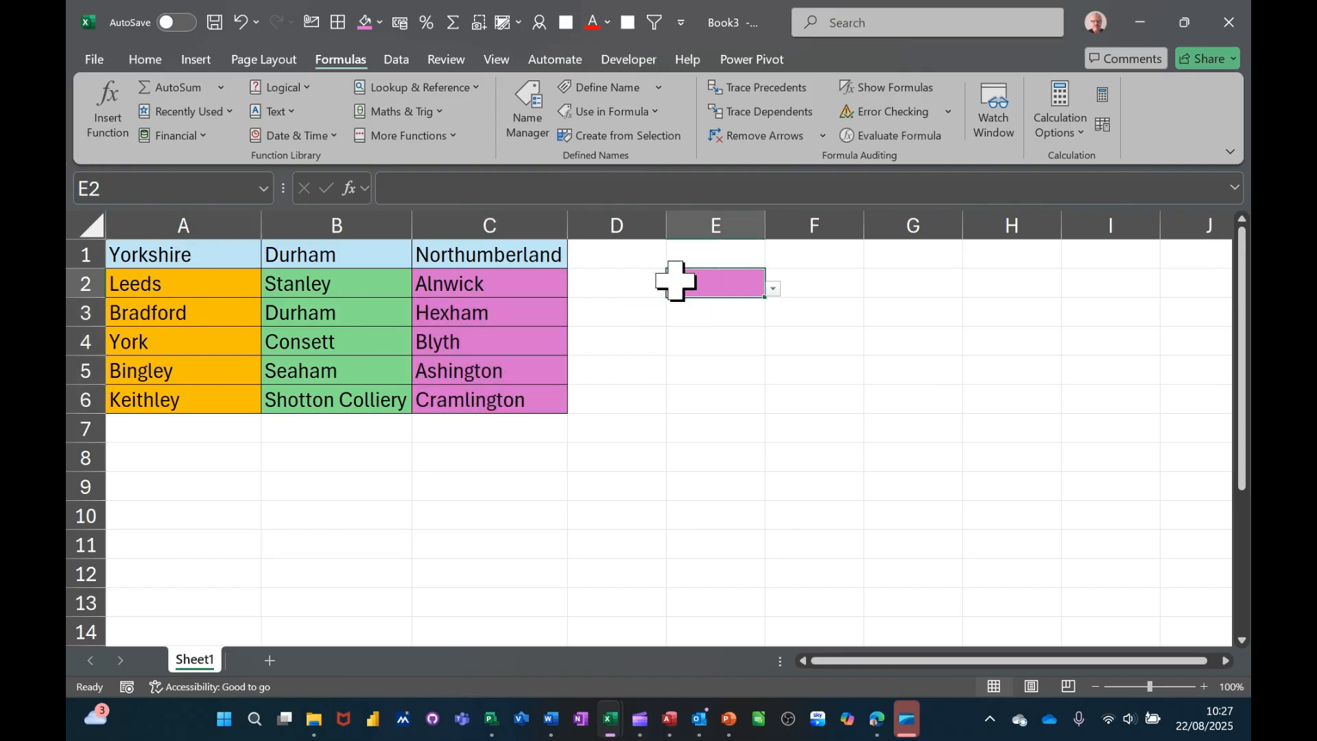
pyautogui.click(398, 61)
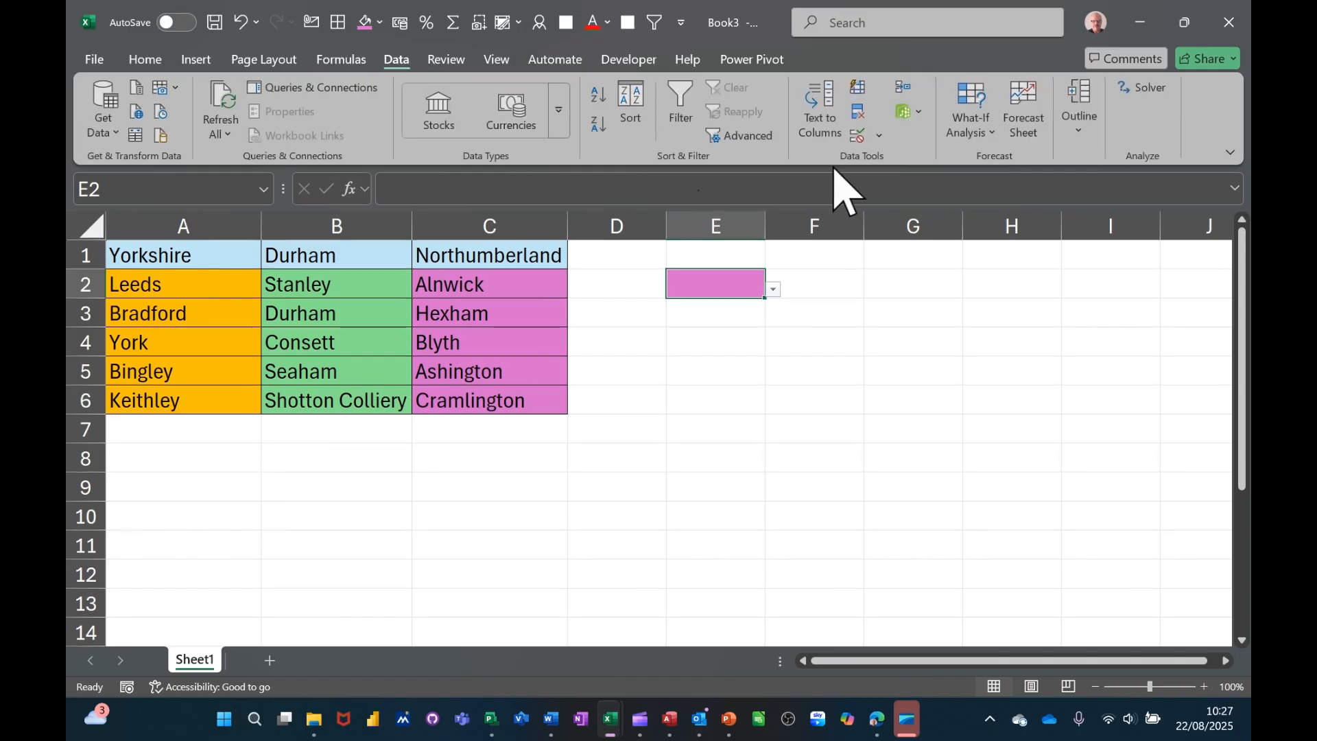
pyautogui.click(856, 136)
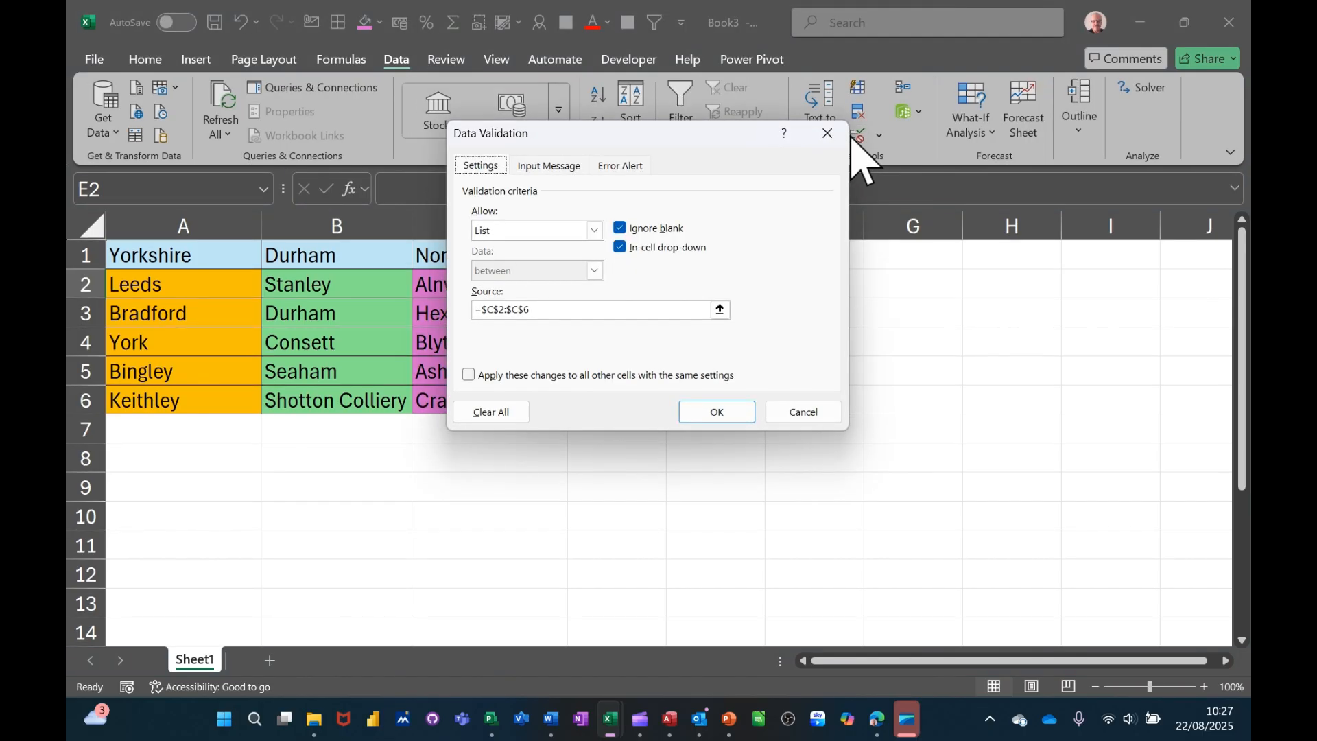
pyautogui.moveTo(688, 139); pyautogui.dragTo(911, 130)
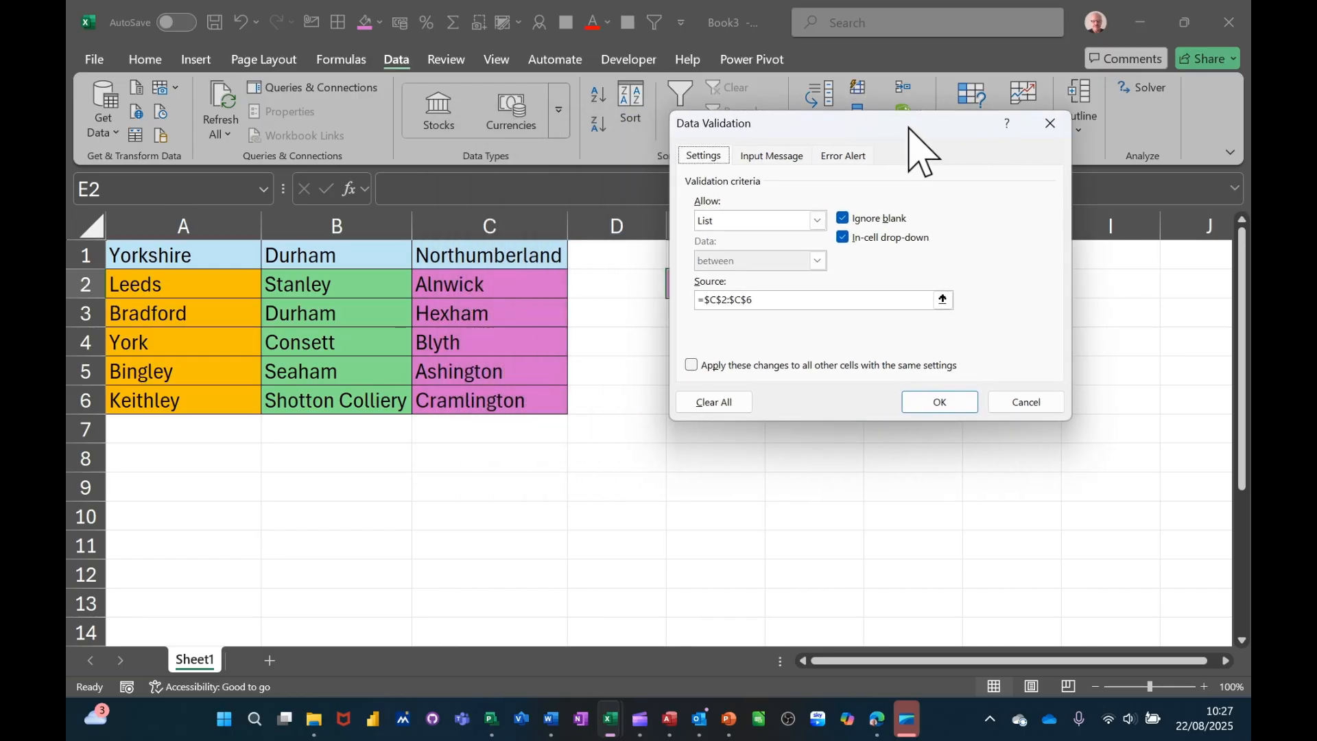
pyautogui.click(942, 299)
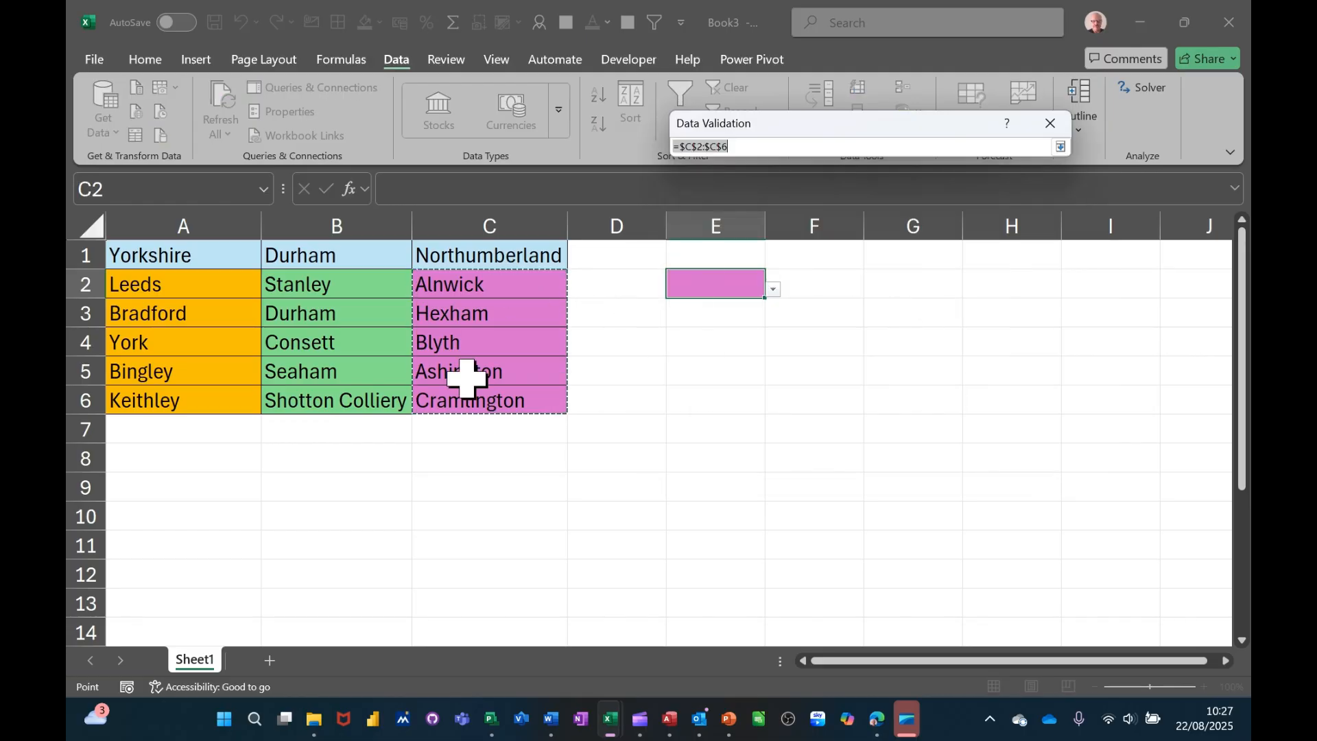
pyautogui.click(1049, 150)
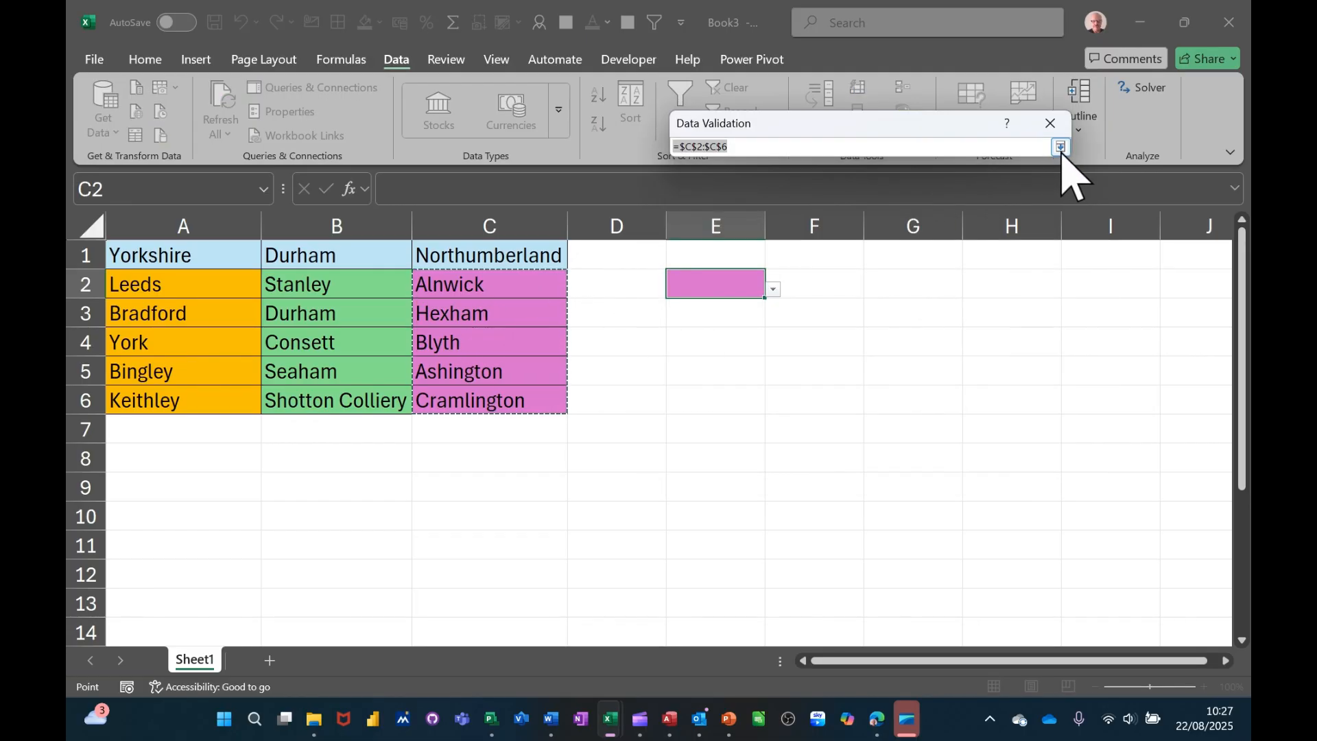
pyautogui.click(1060, 147)
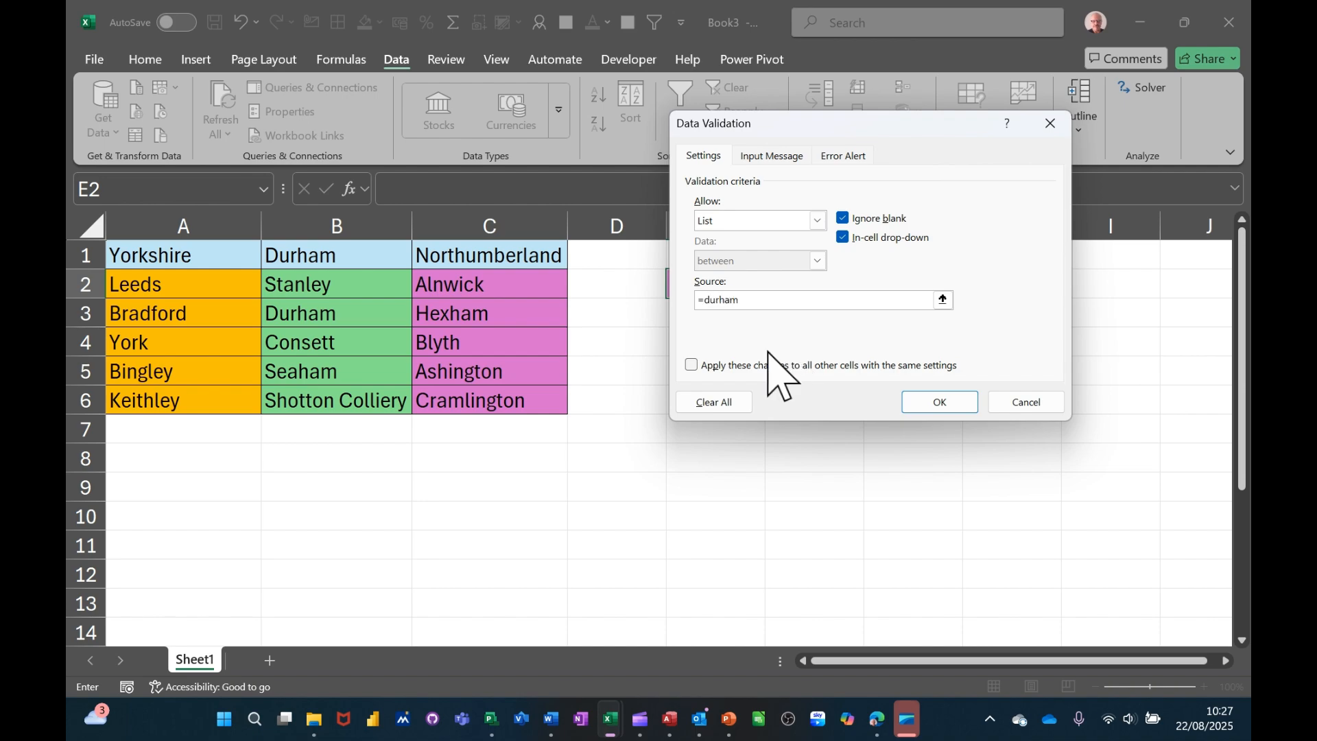
pyautogui.click(919, 403)
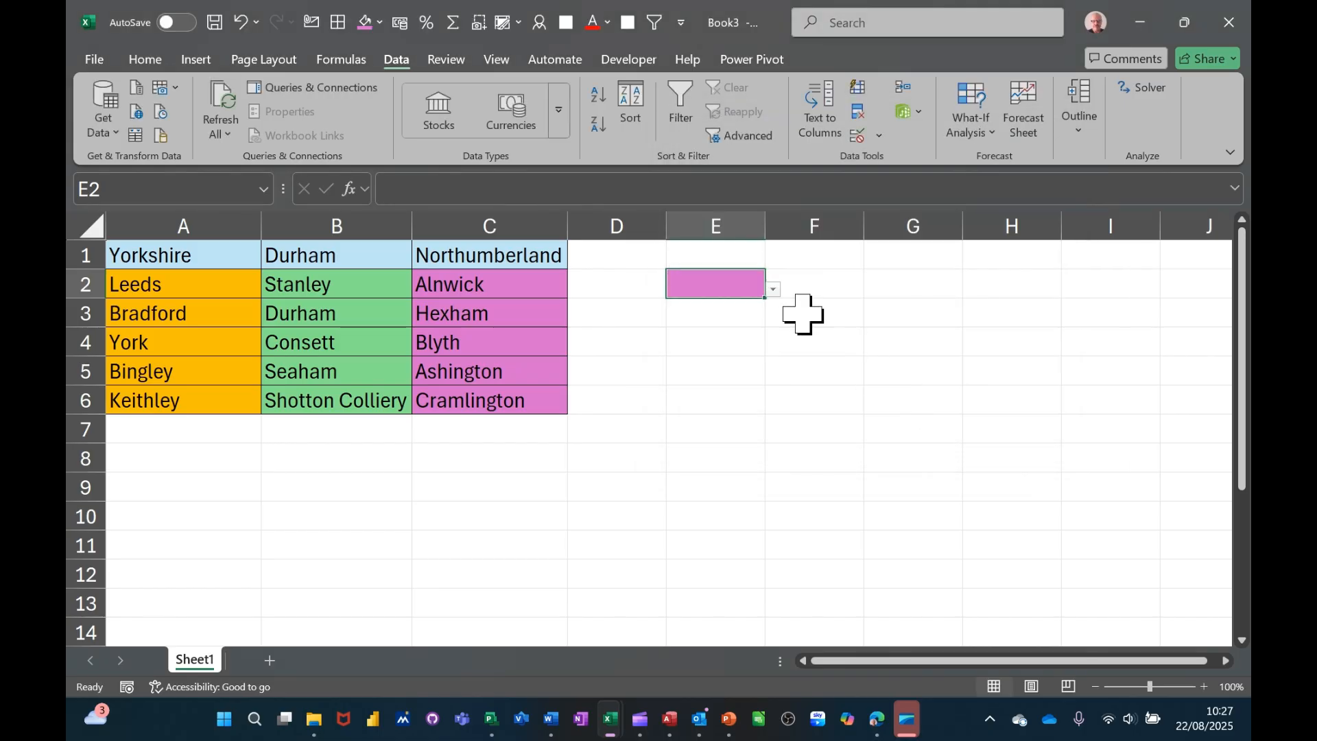
pyautogui.click(772, 290)
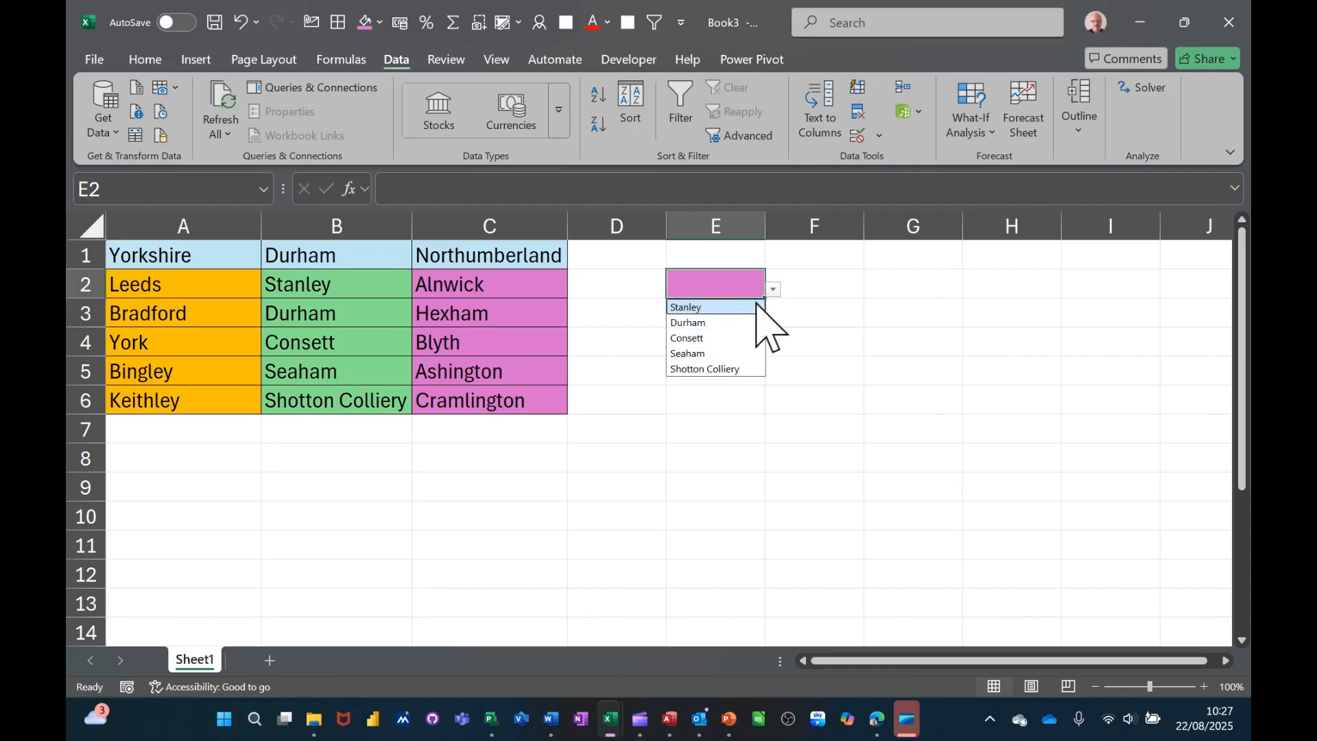
pyautogui.click(723, 281)
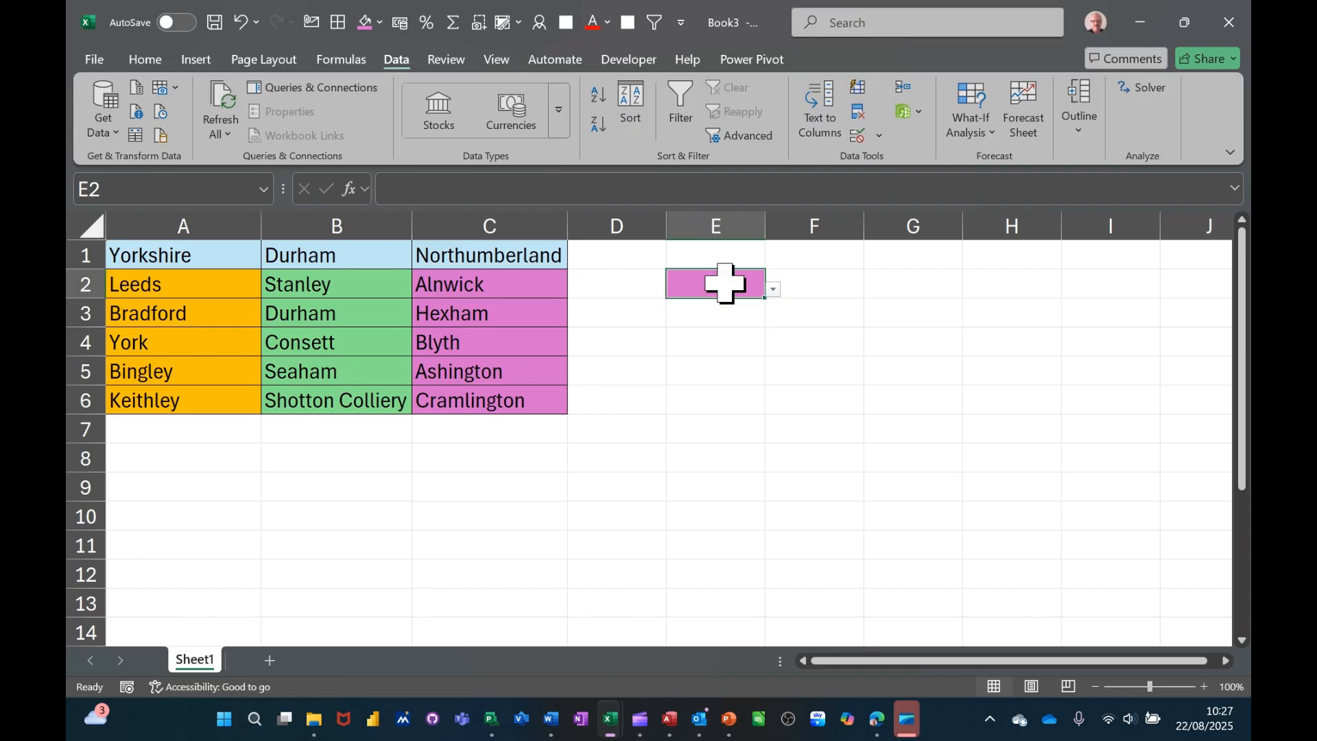
# - Give the data validation of E2 an input message with the title "Select from list"
pyautogui.click(858, 135)
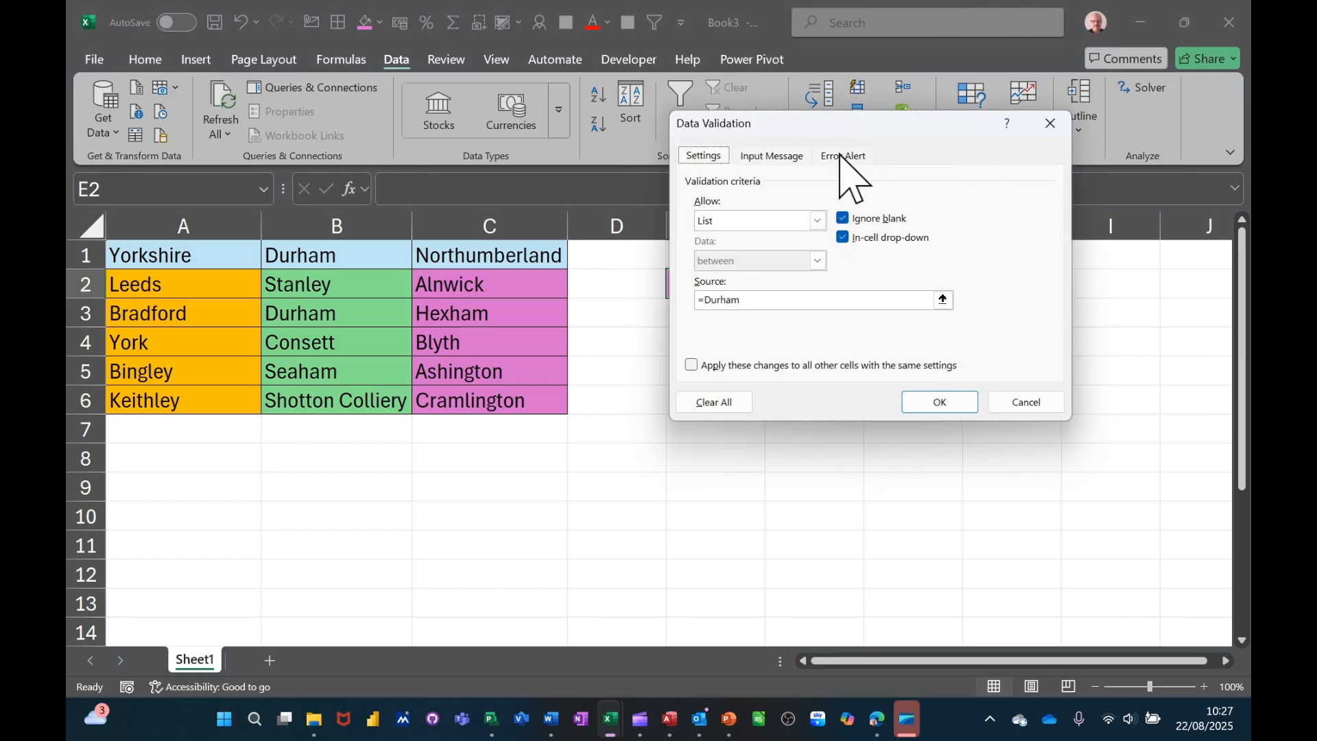
pyautogui.click(761, 157)
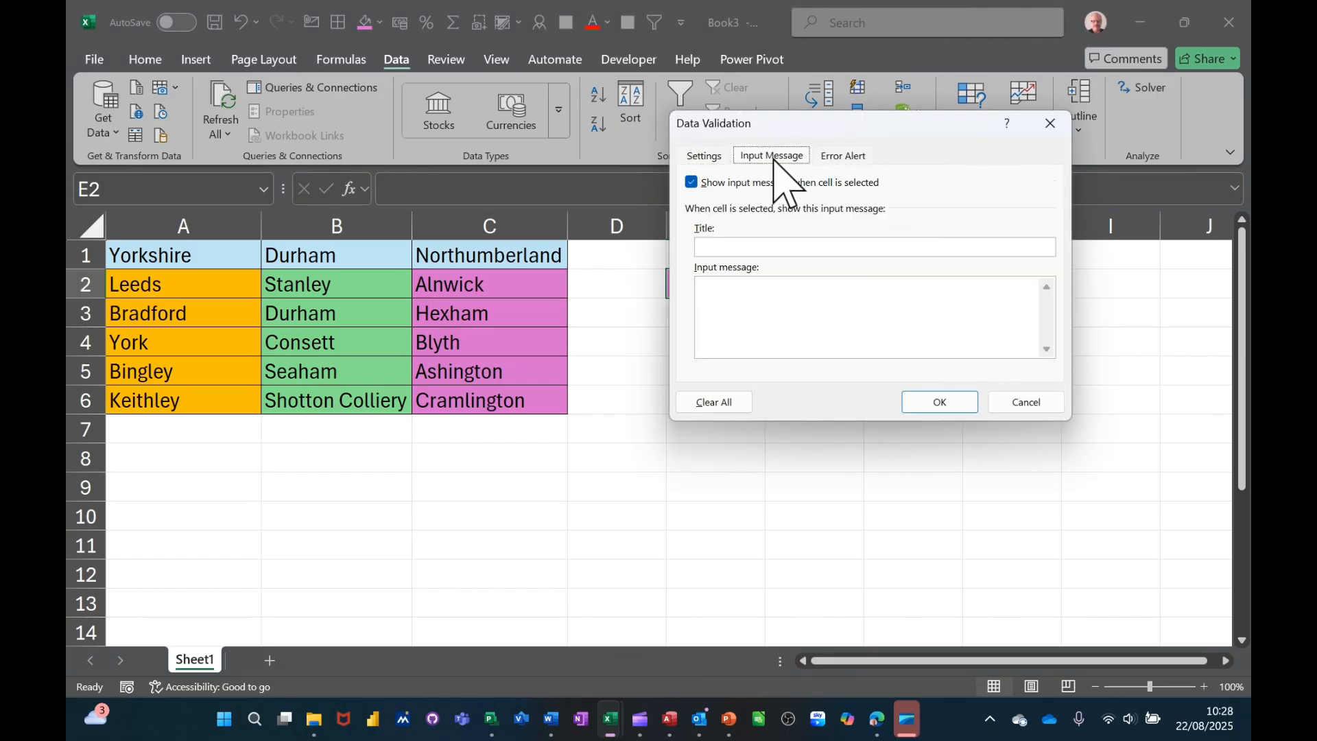
pyautogui.click(731, 251)
# - Set a Stop-style error alert for E2 with the title "Only these item" and the message "Check your entry", and apply the validation
pyautogui.click(838, 157)
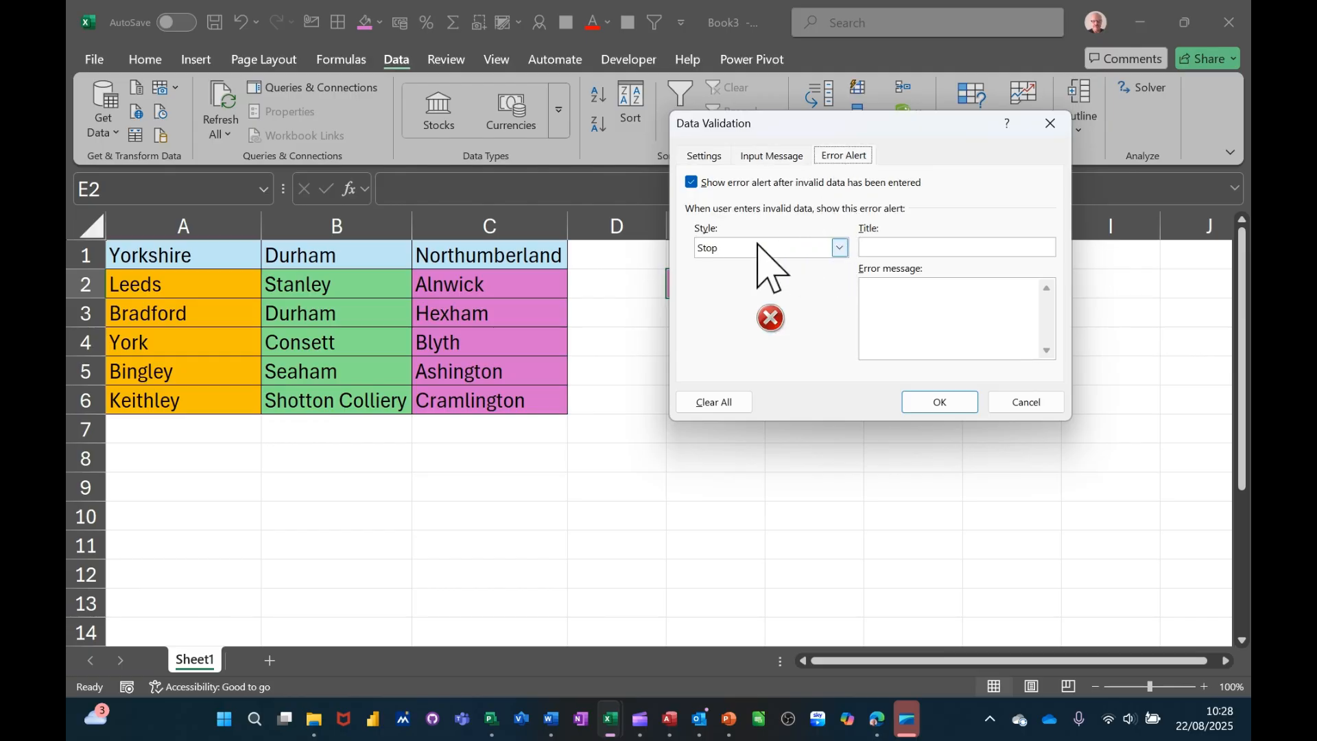
pyautogui.click(839, 248)
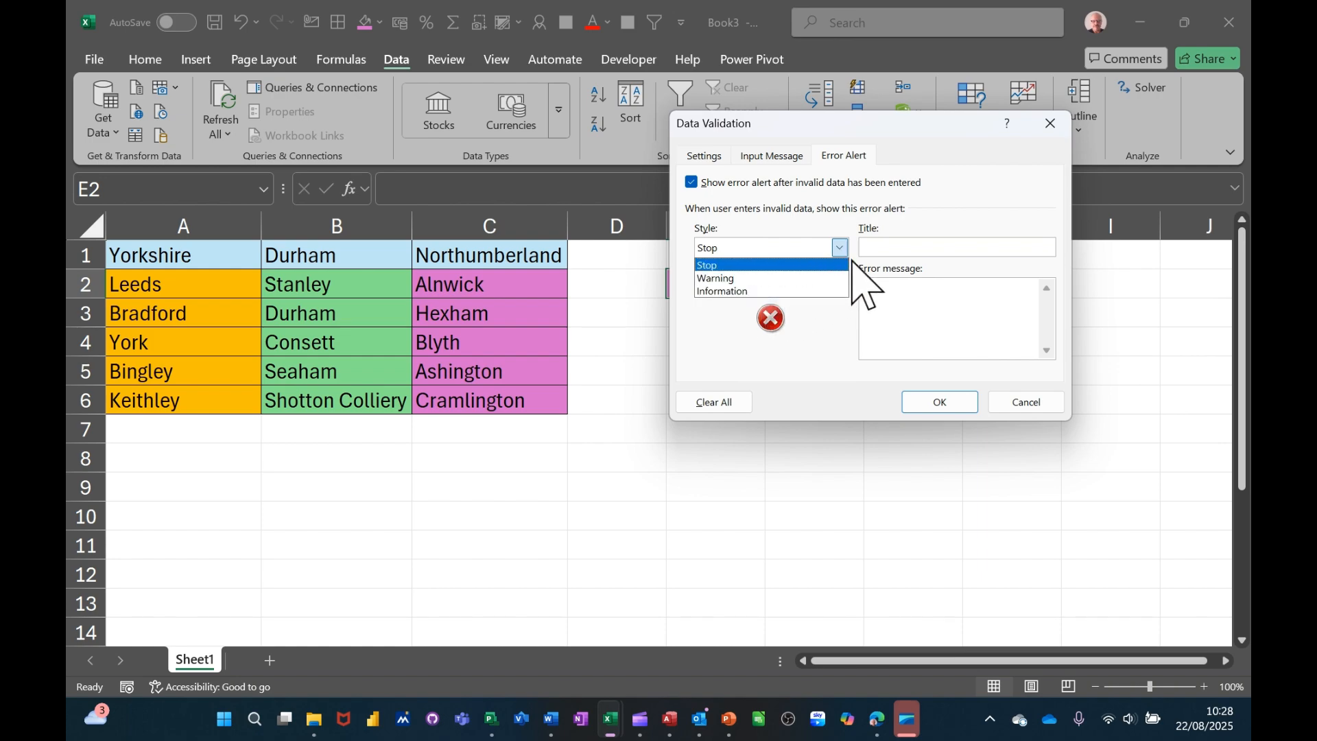
pyautogui.click(841, 250)
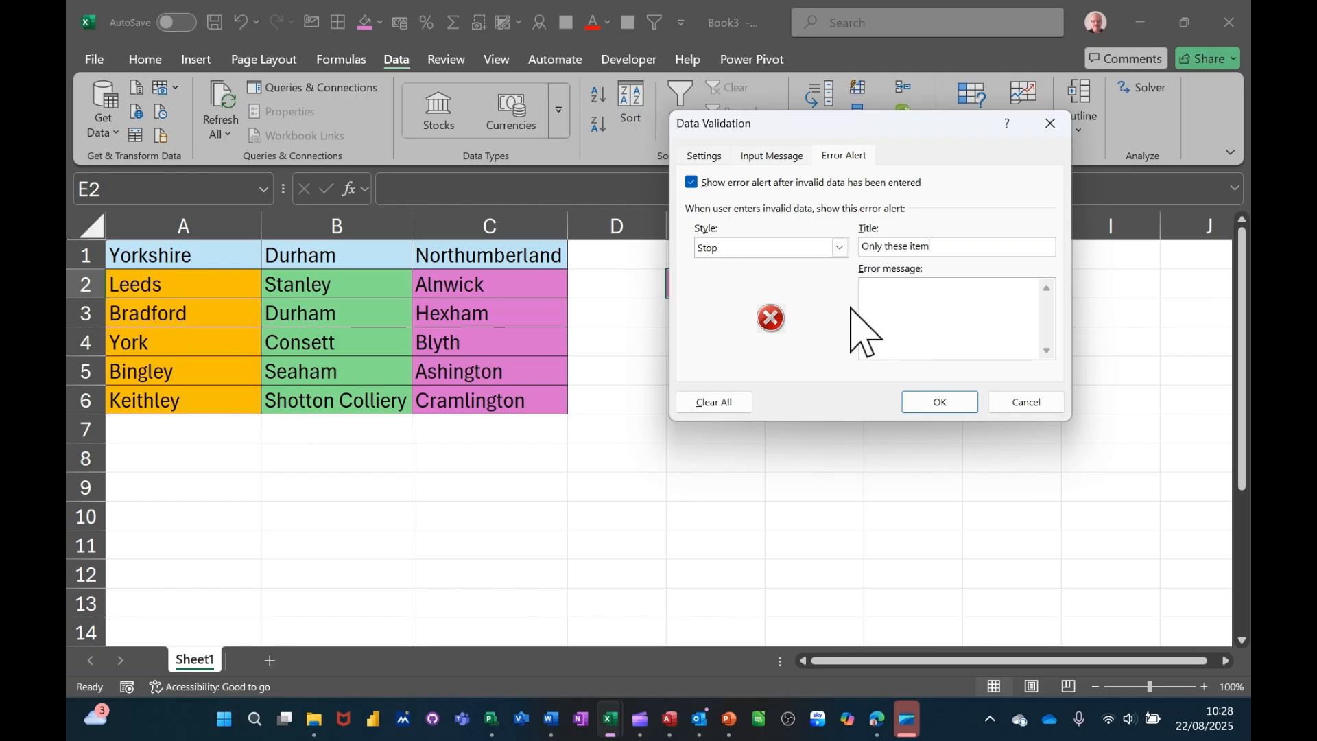
pyautogui.click(889, 310)
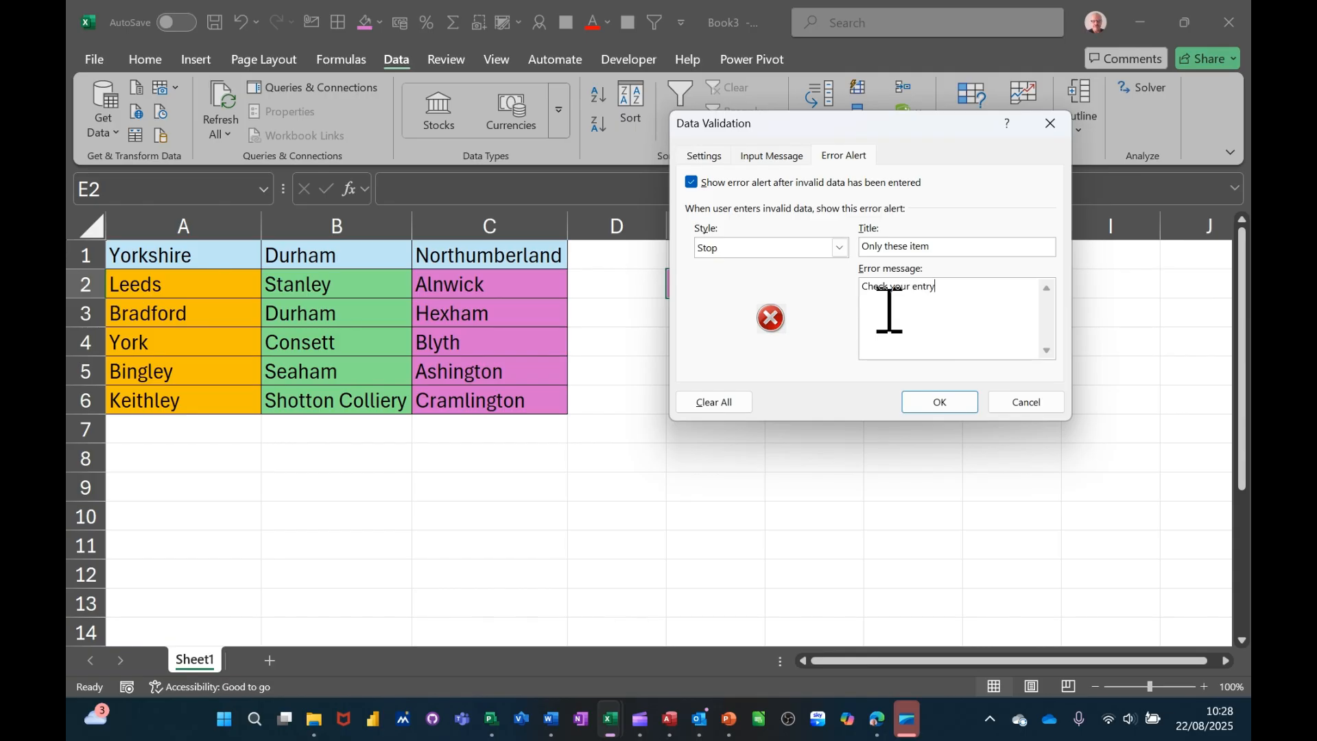
pyautogui.click(927, 410)
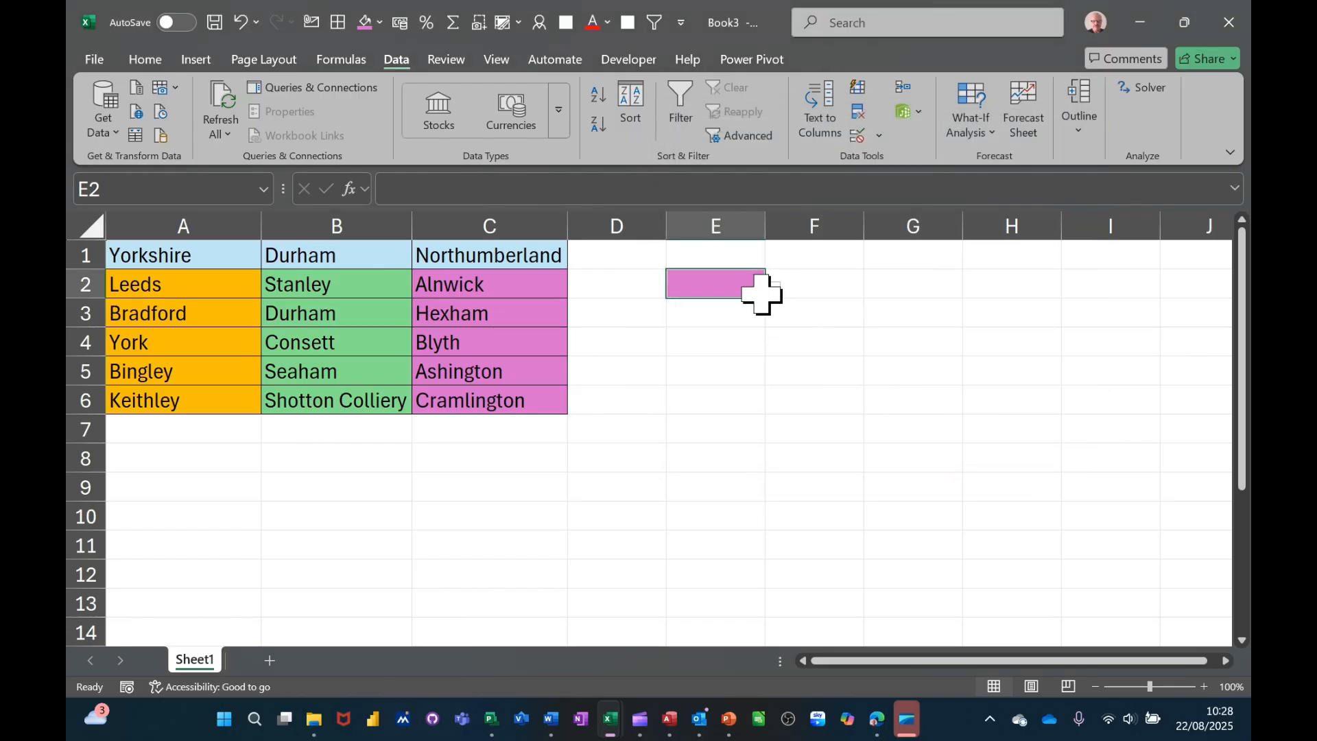
# - Reselect E2 and choose Stanley from its drop-down list
pyautogui.click(735, 332)
pyautogui.click(731, 287)
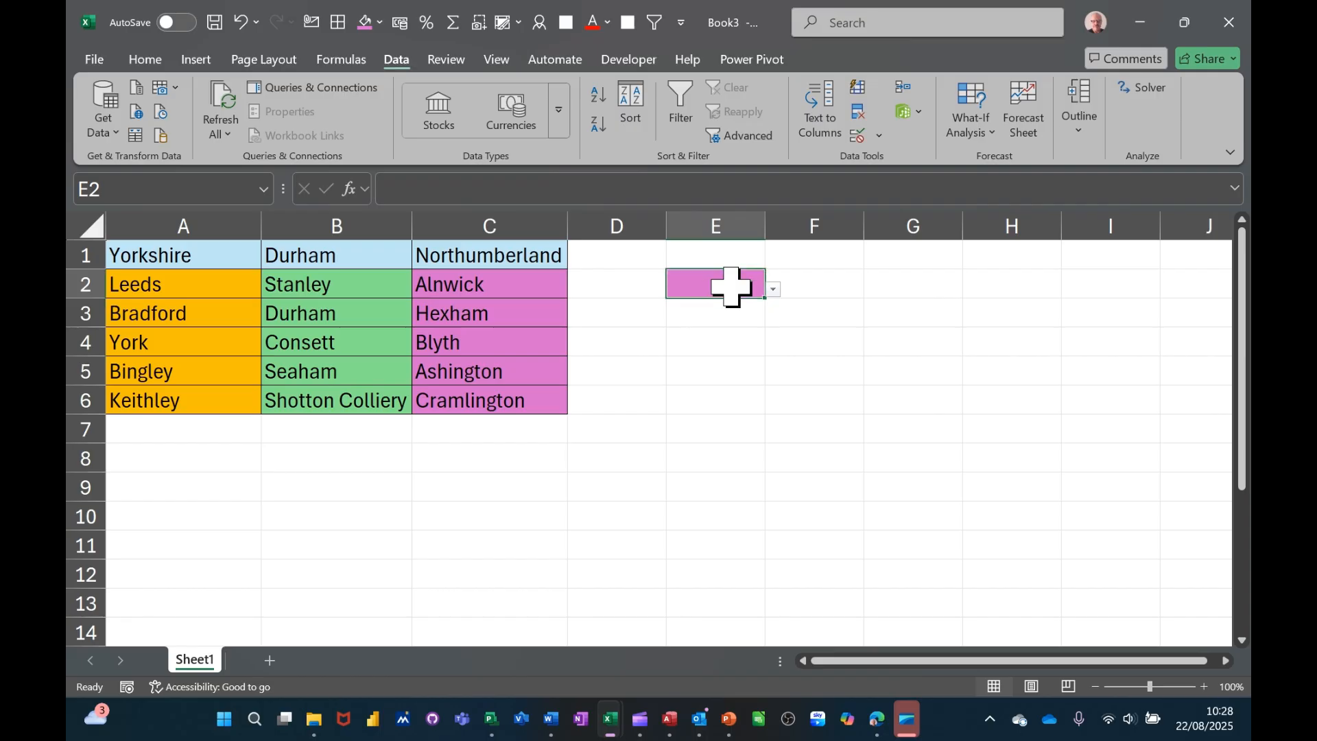
pyautogui.click(772, 289)
pyautogui.click(732, 310)
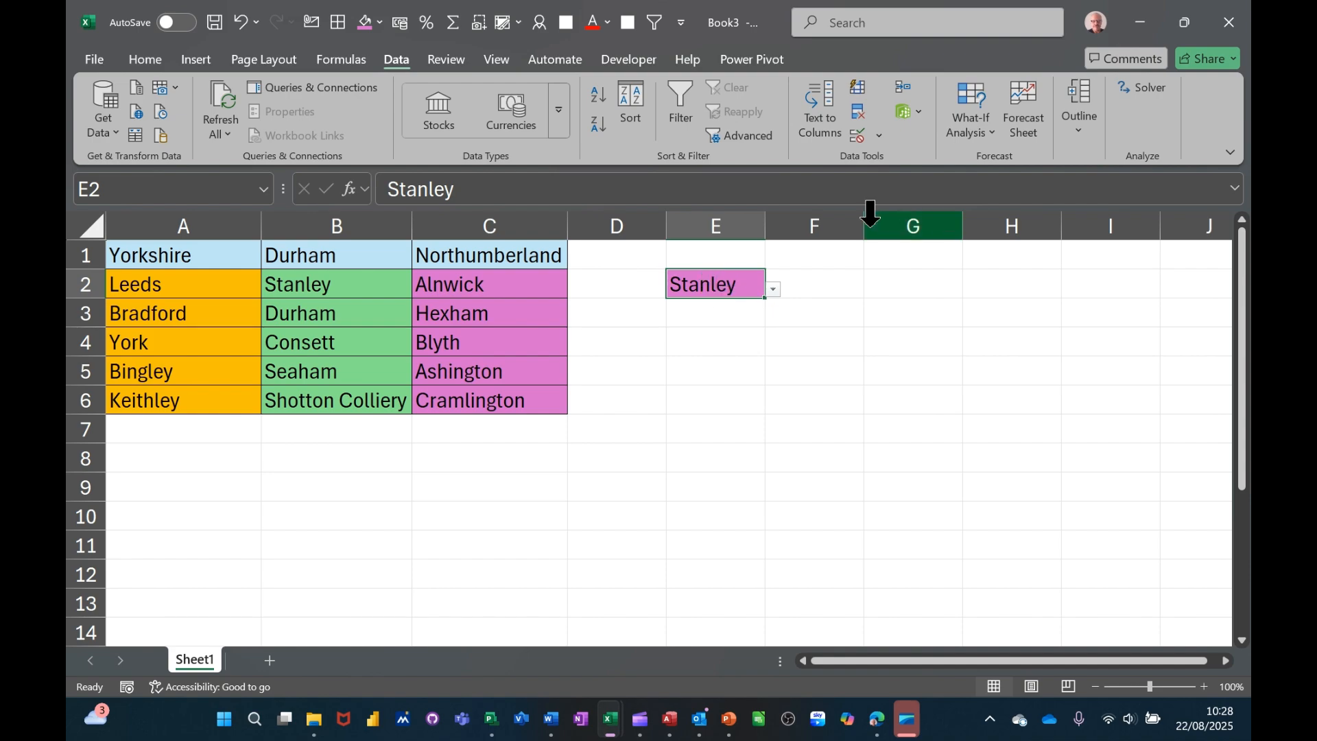
# - Add the text "These items only" to the input message in E2's data validation
pyautogui.click(859, 137)
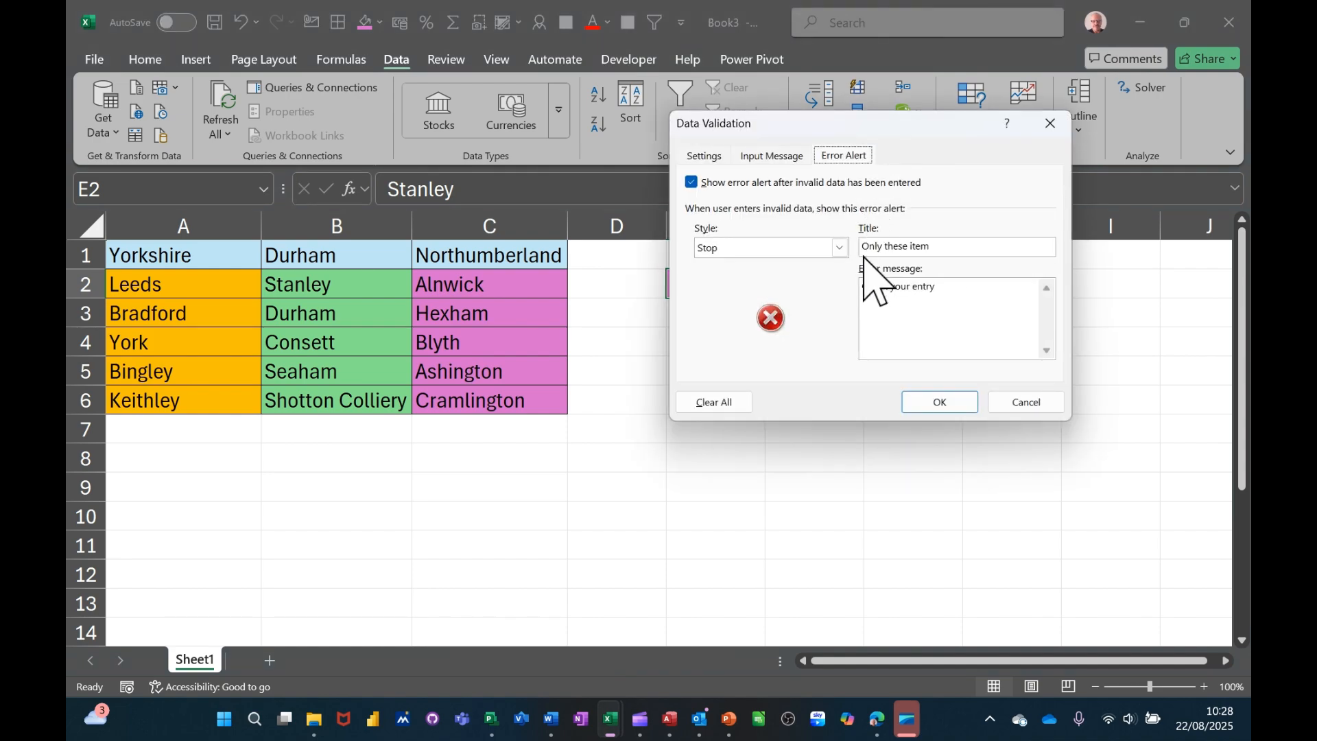
pyautogui.click(767, 155)
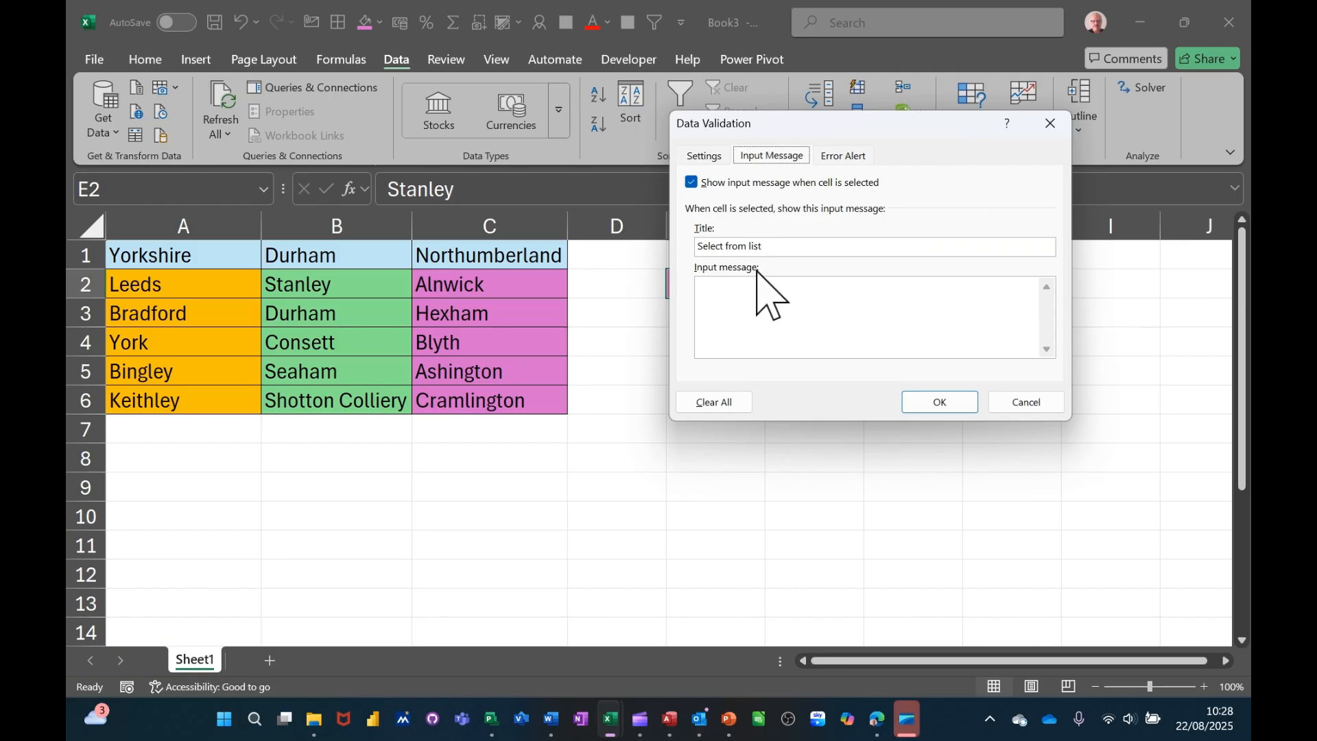
pyautogui.click(858, 305)
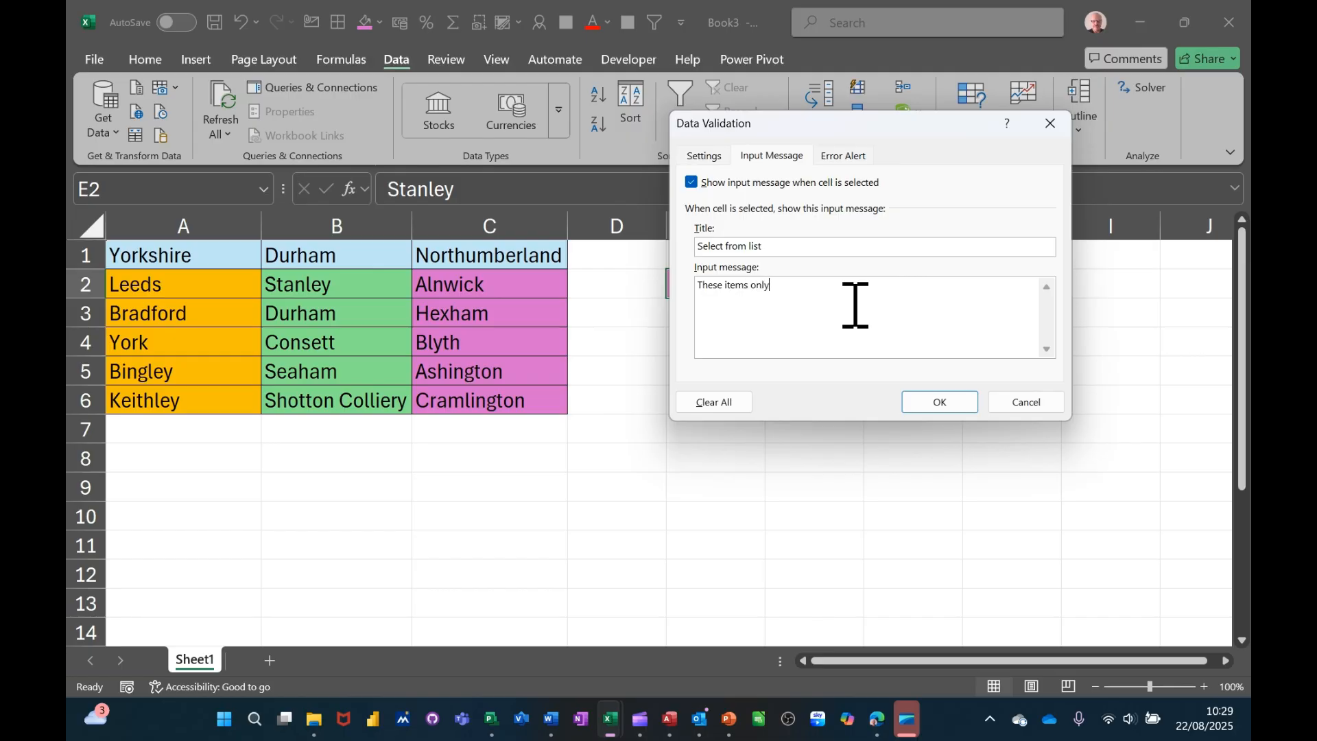
pyautogui.click(920, 405)
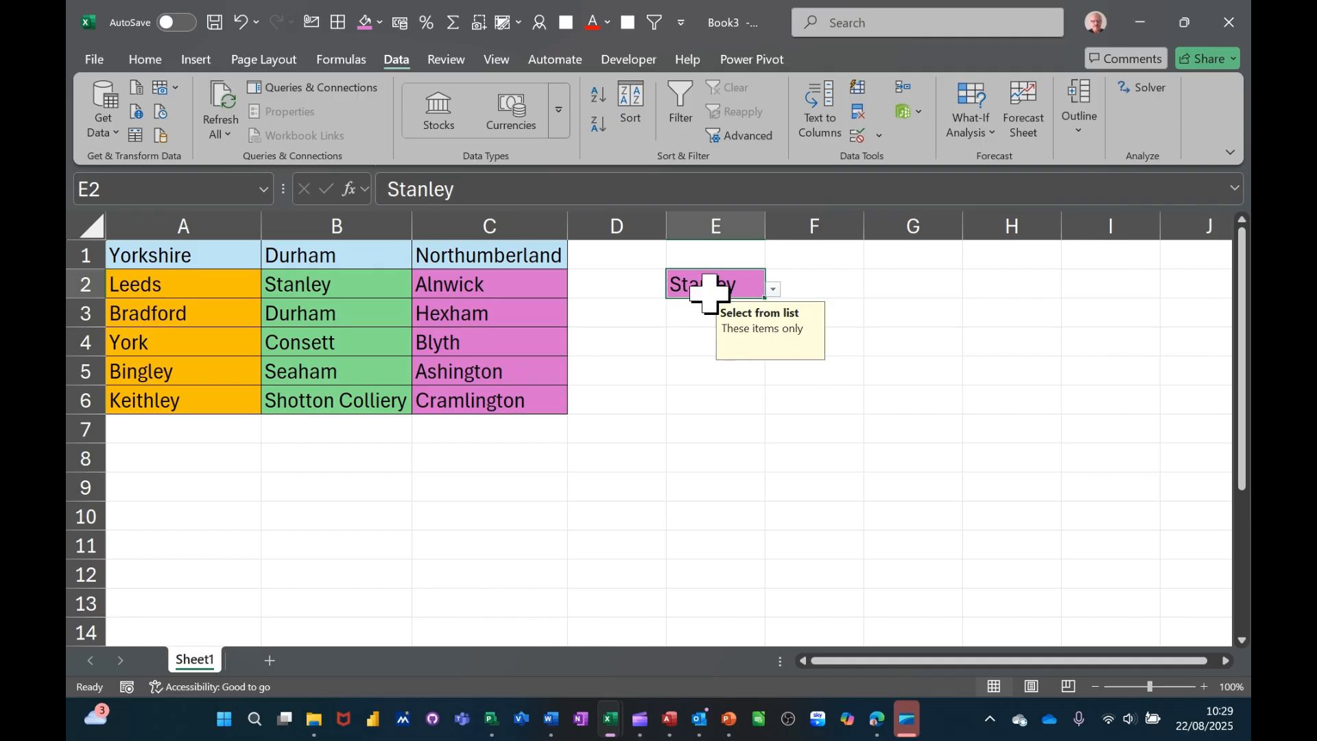
# - Try entering the invalid value fff in E2 to test the error alert, and cancel the entry
pyautogui.write('fff')
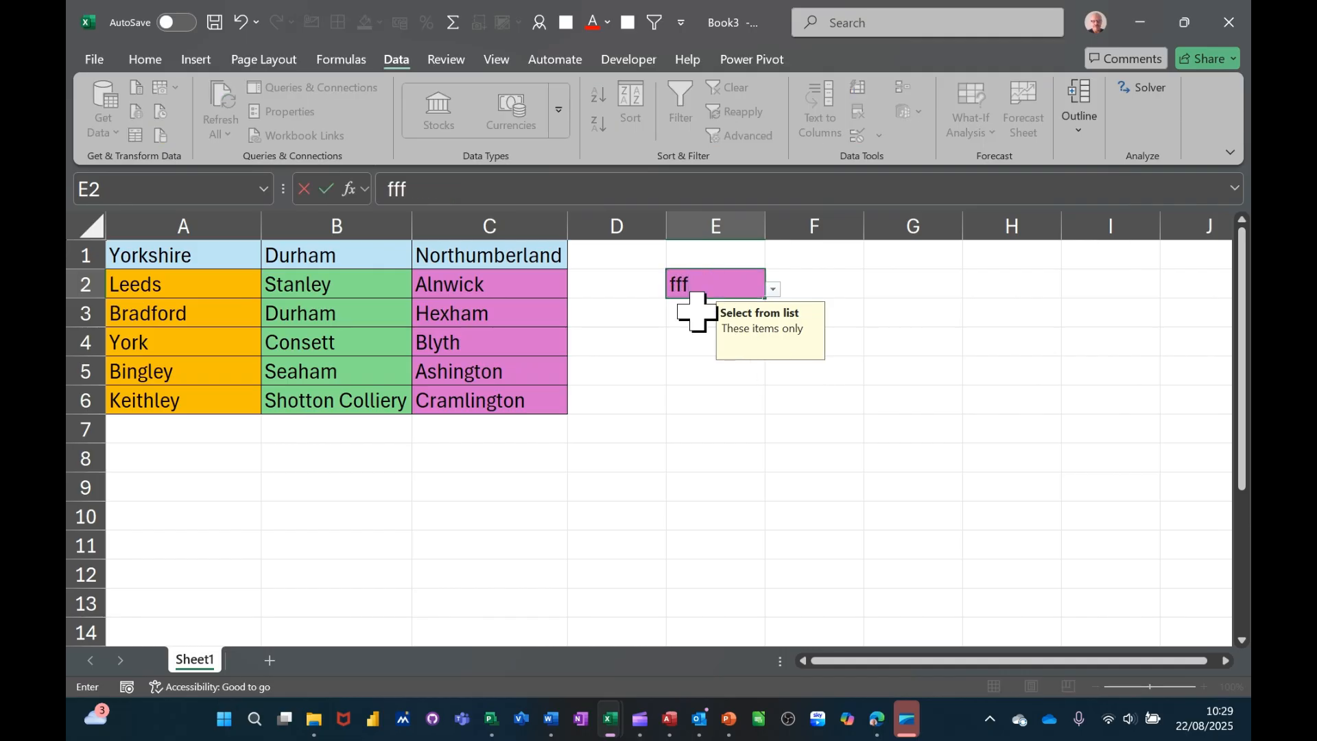
pyautogui.press('Return')
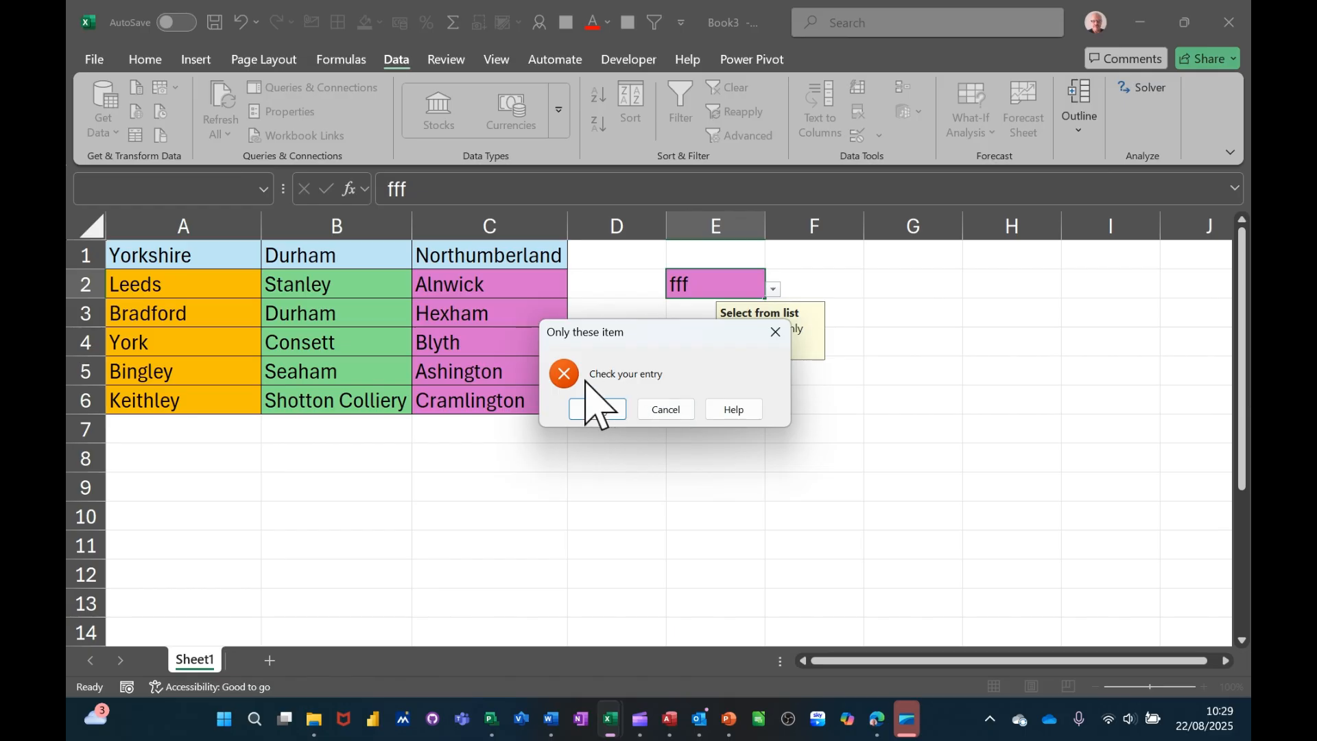
pyautogui.click(664, 410)
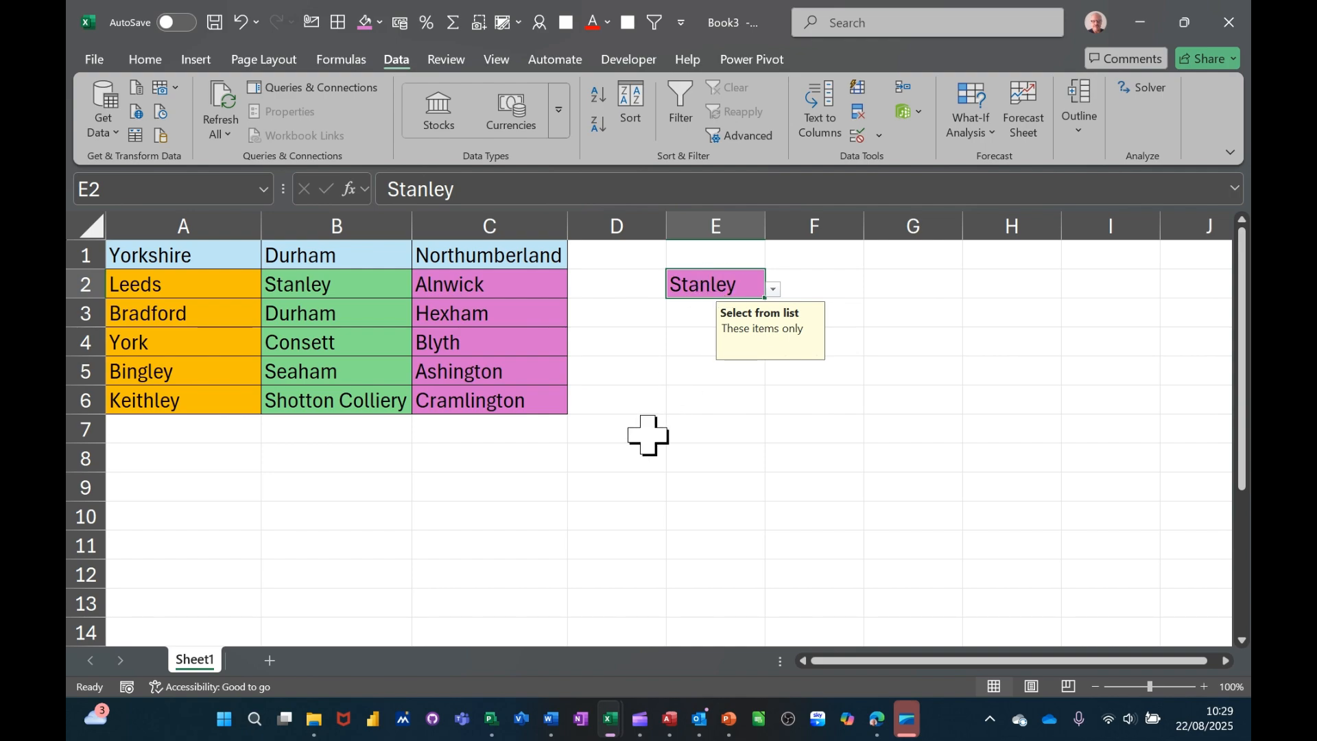
# - Clear the value in E2, copy its formatting and validation down to E8, and check the drop-down options in E4
pyautogui.press('Delete')
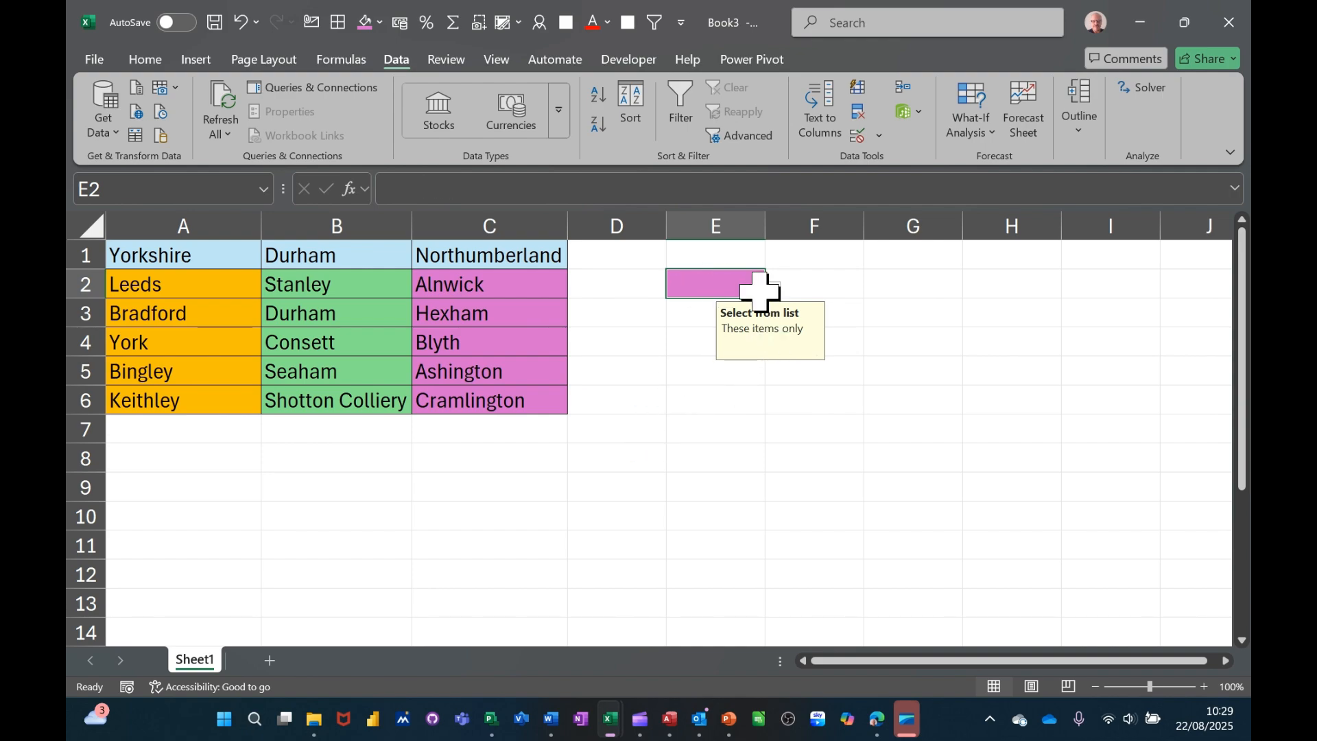
pyautogui.moveTo(764, 297); pyautogui.dragTo(755, 466)
pyautogui.click(863, 422)
pyautogui.click(751, 343)
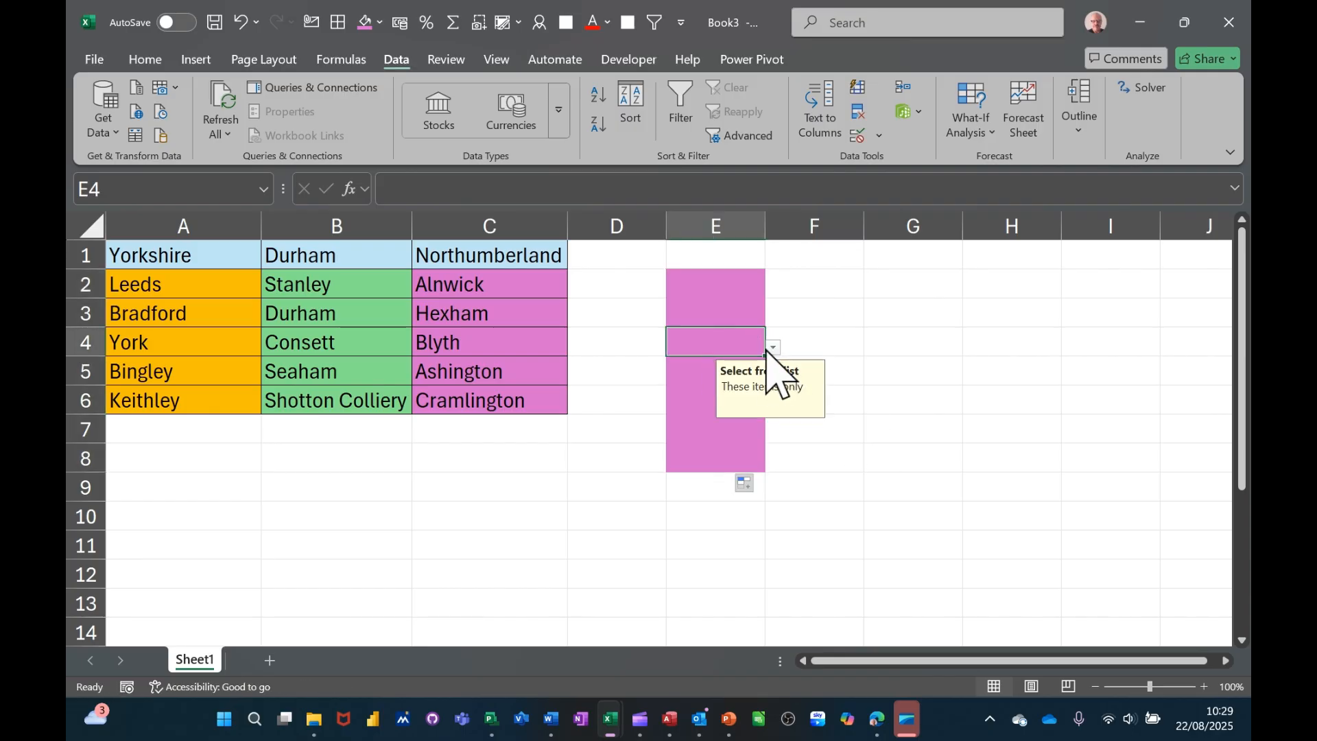
pyautogui.click(773, 348)
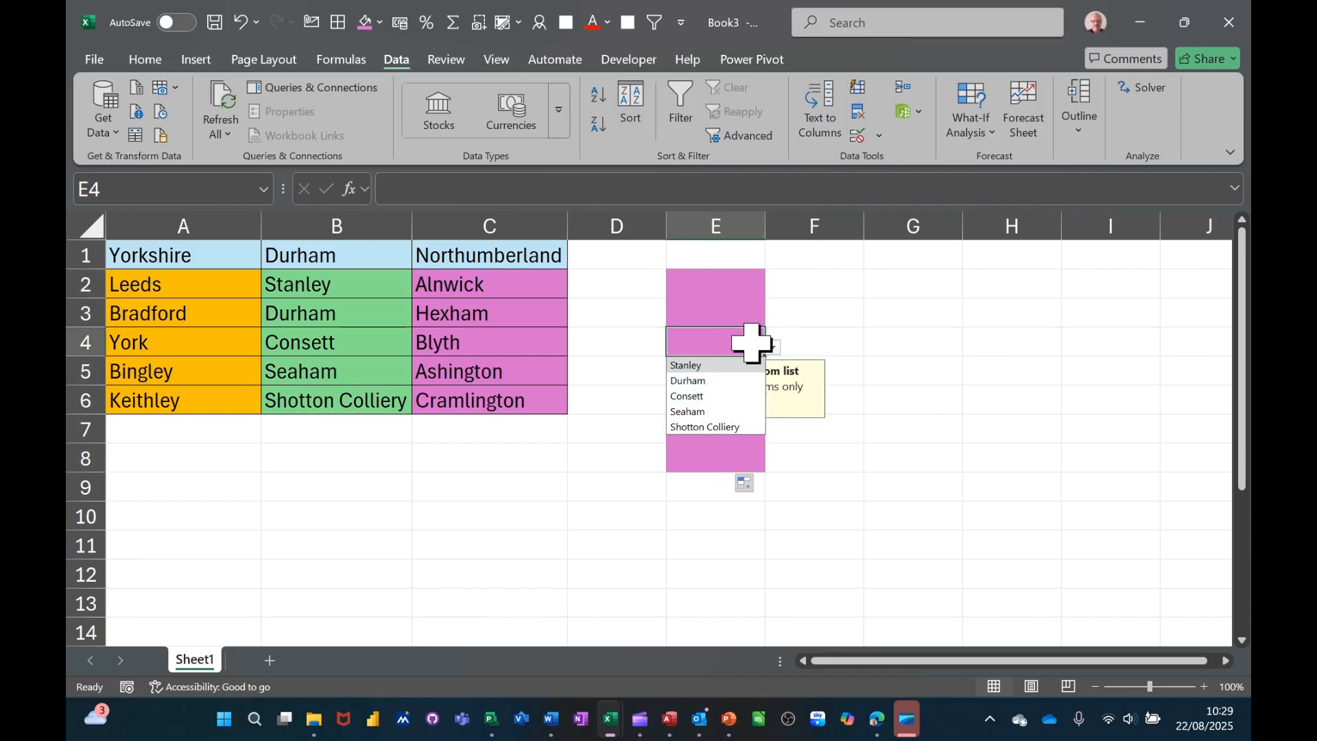
pyautogui.click(723, 288)
# - Fill blank cell E1 down to E11 to remove the pink colour and drop-down lists, and check the cleared cells
pyautogui.click(733, 257)
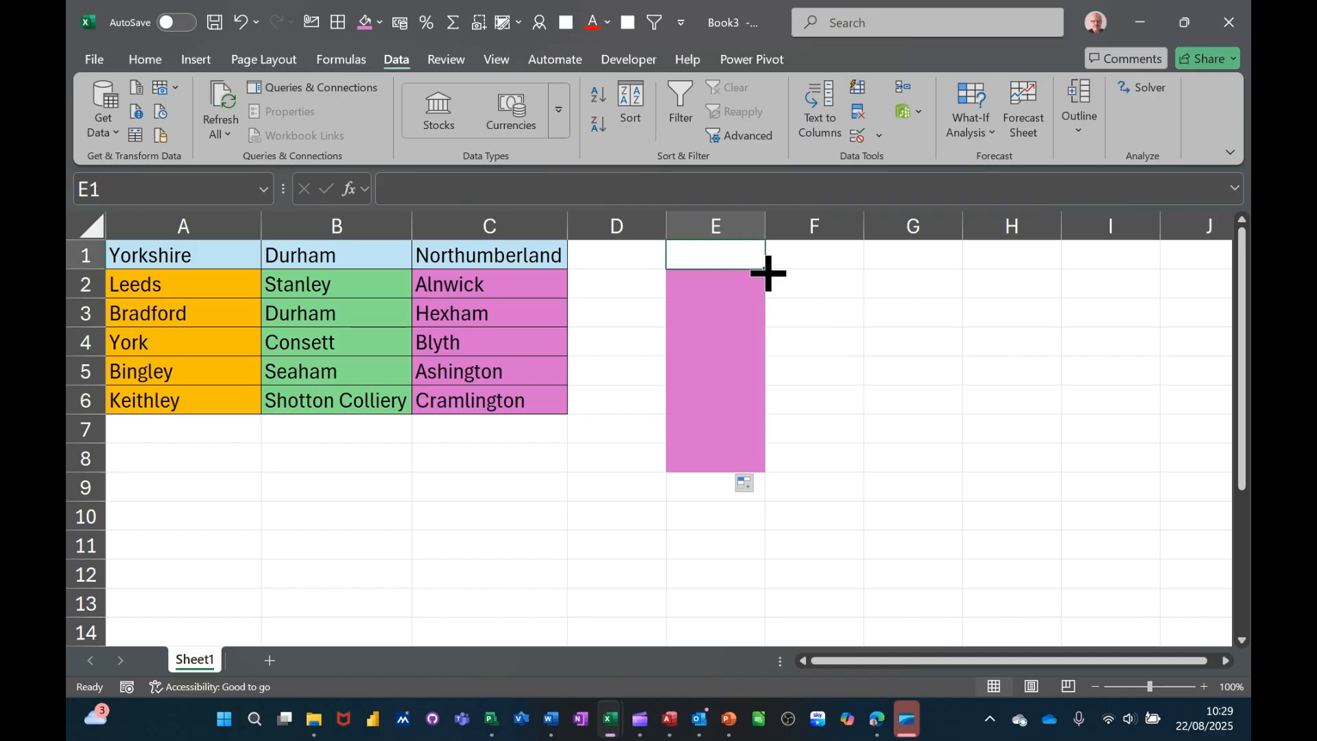
pyautogui.moveTo(766, 270); pyautogui.dragTo(754, 552)
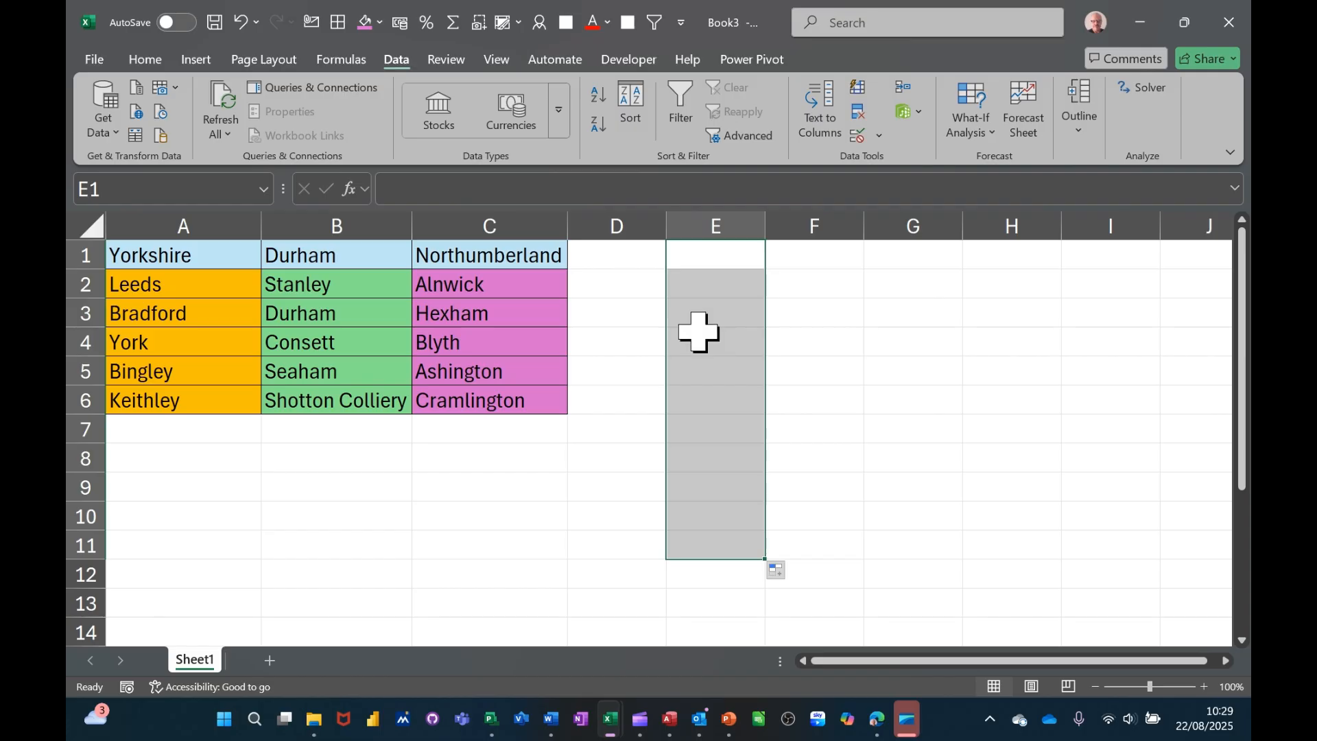
pyautogui.click(751, 321)
pyautogui.click(706, 282)
pyautogui.click(752, 343)
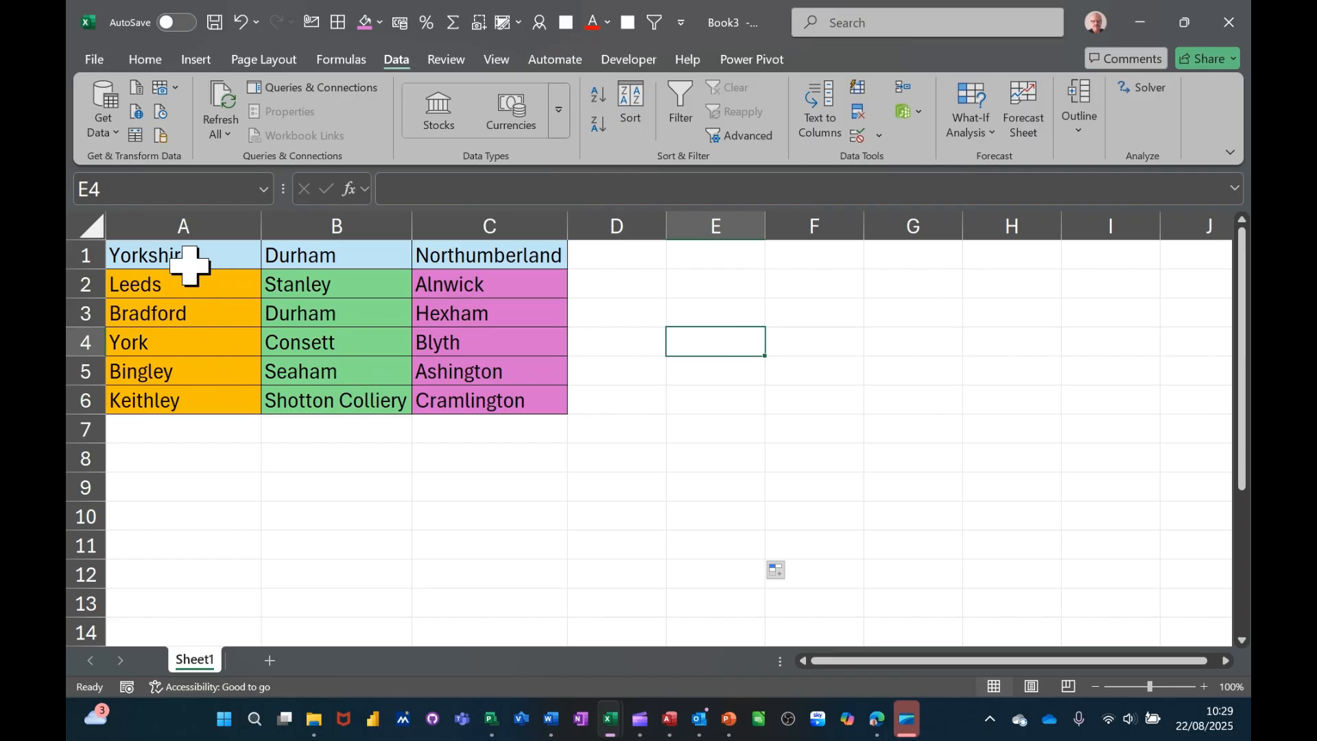
# - Name the county headings in A1:C1 as county
pyautogui.moveTo(179, 258); pyautogui.dragTo(426, 254)
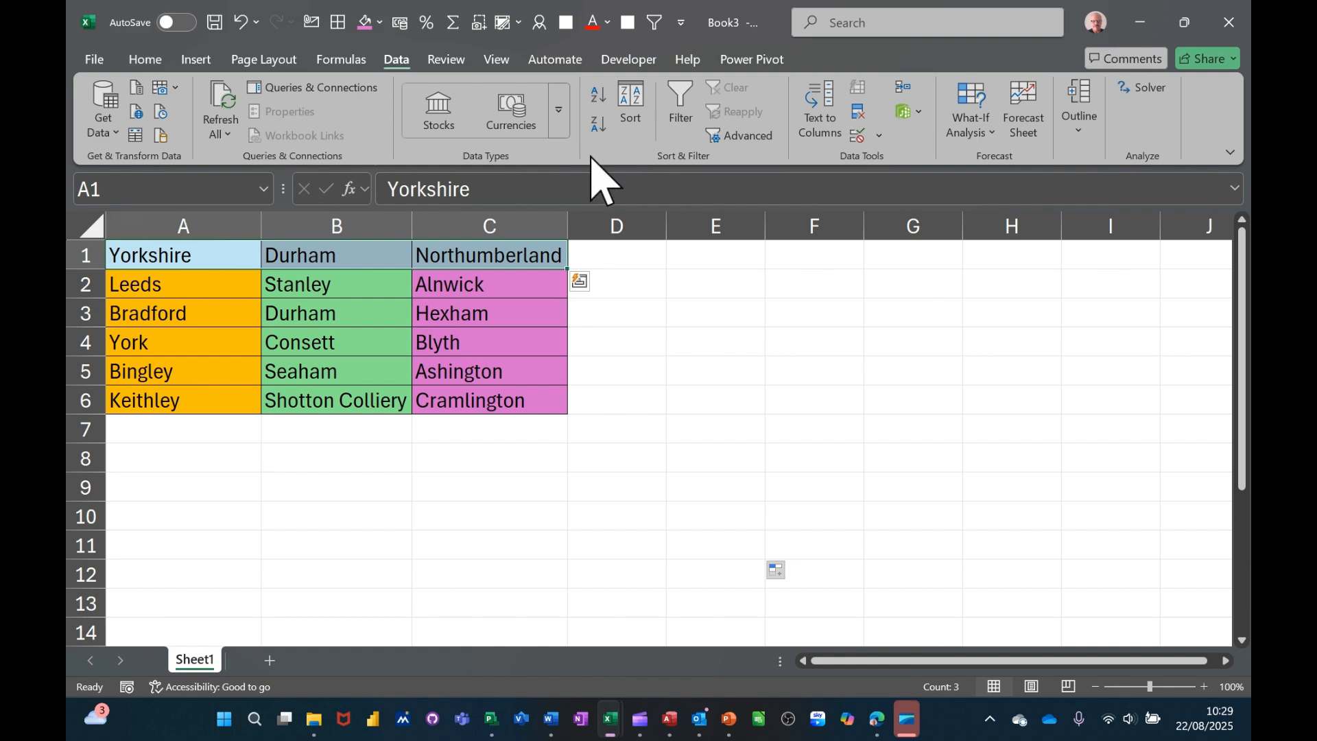
pyautogui.click(336, 60)
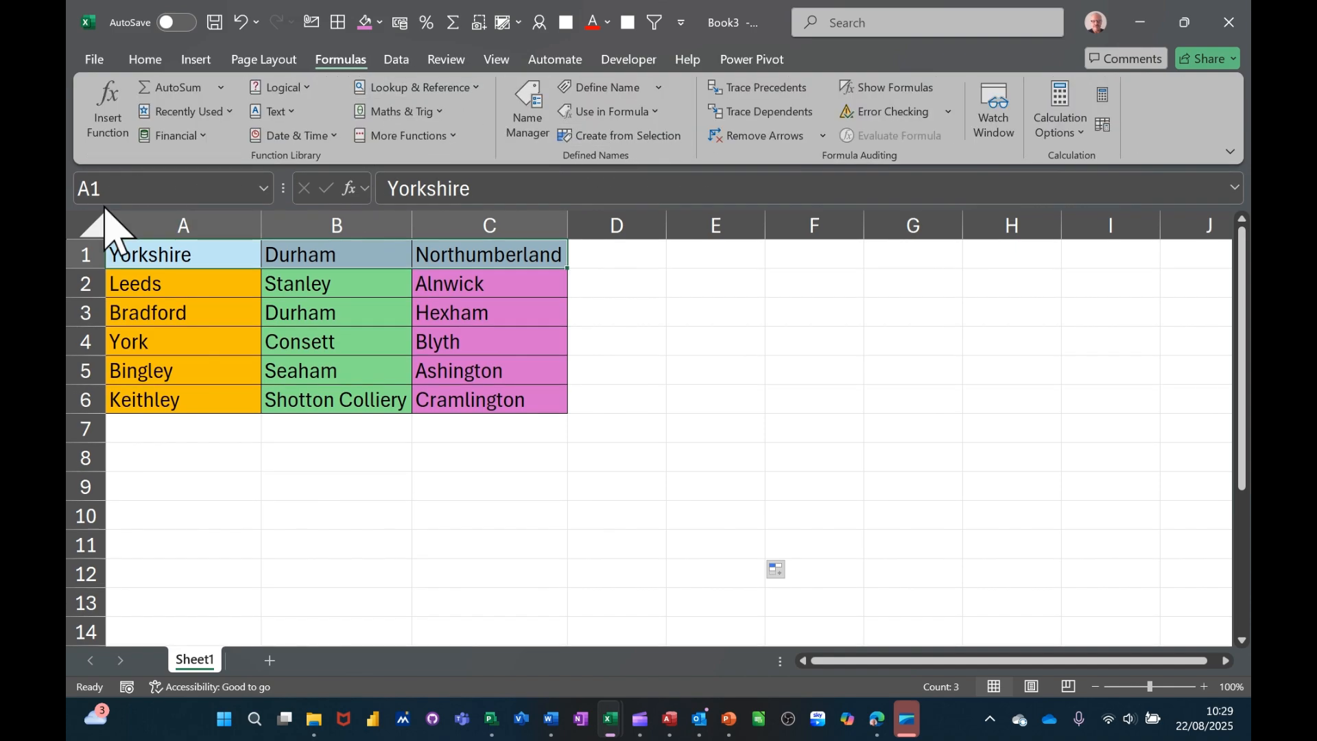
pyautogui.moveTo(138, 259); pyautogui.dragTo(506, 259)
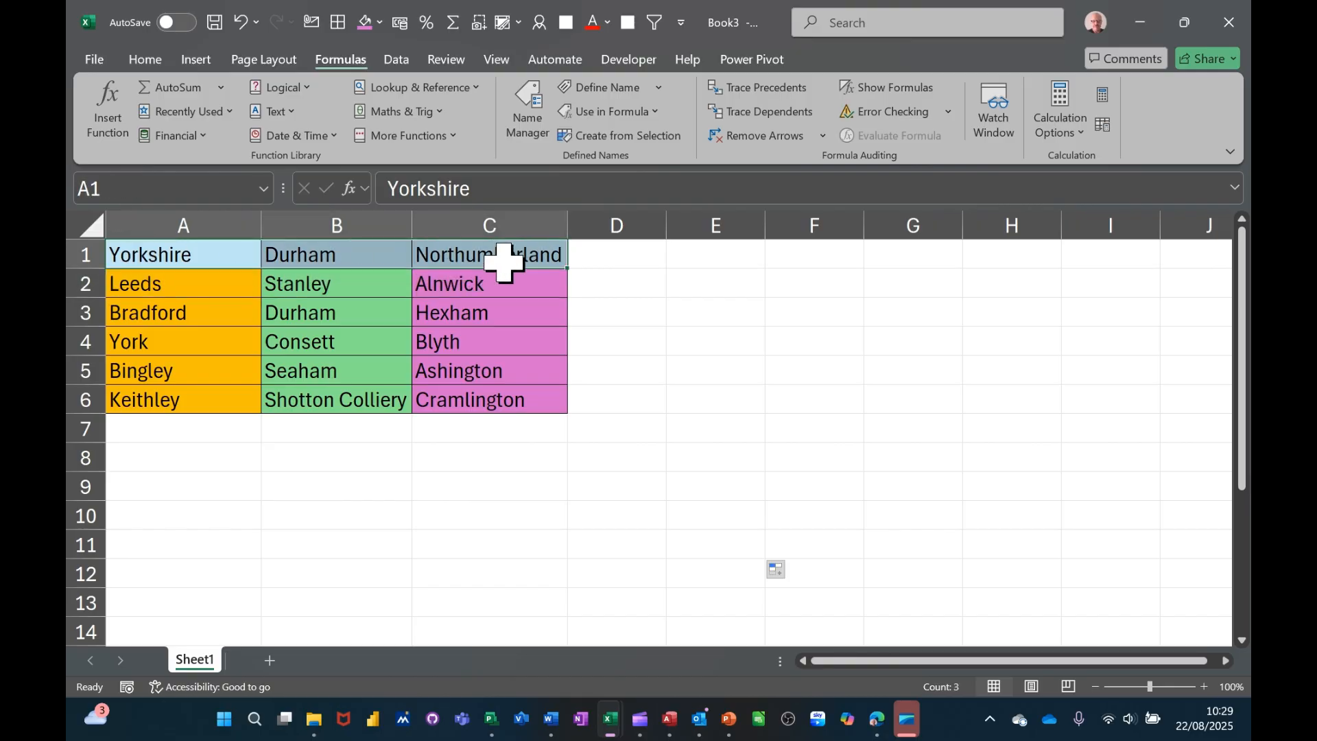
pyautogui.click(118, 189)
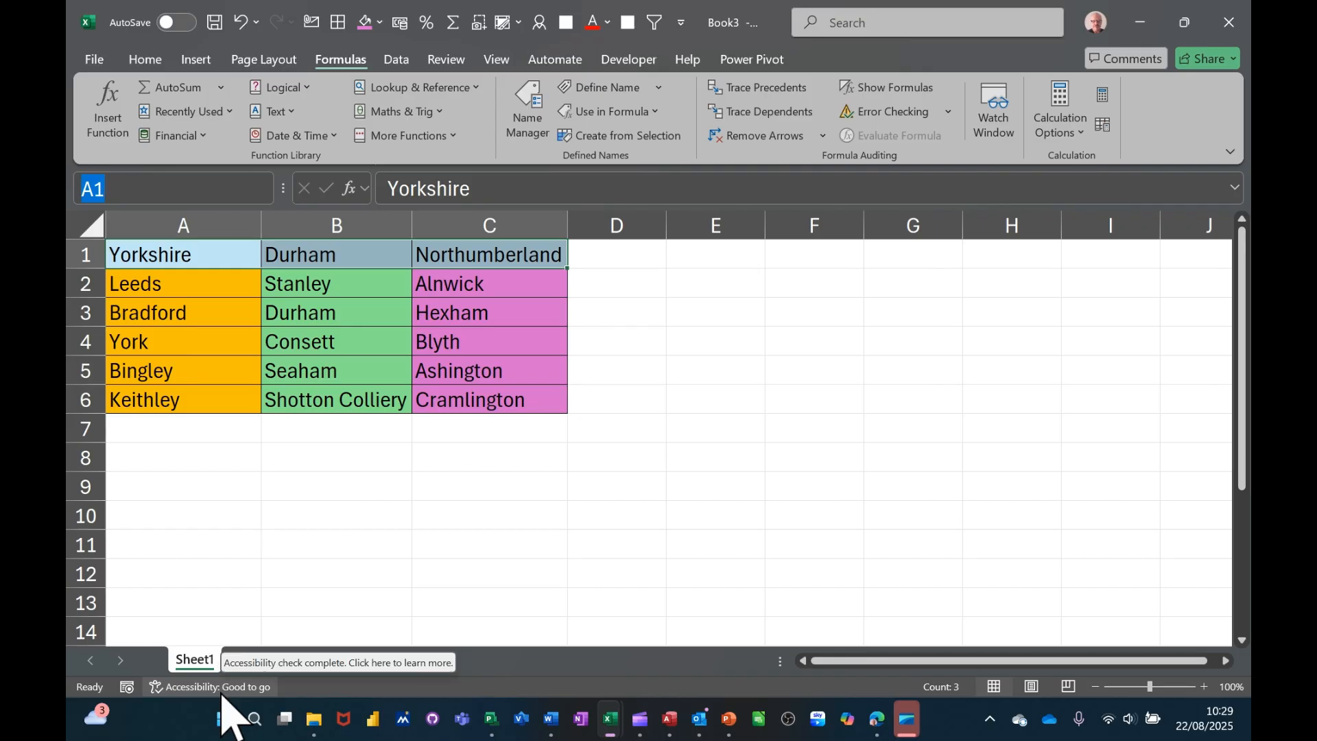
pyautogui.write('county')
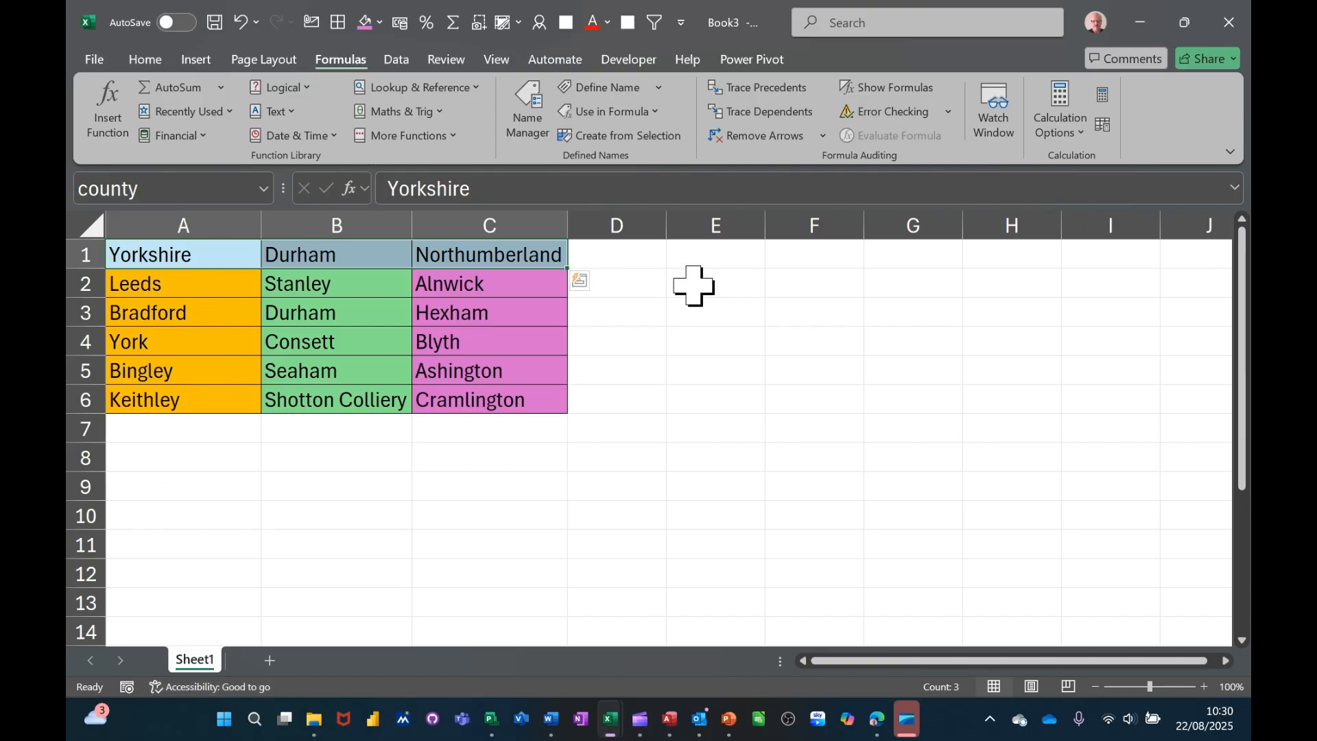
pyautogui.click(640, 262)
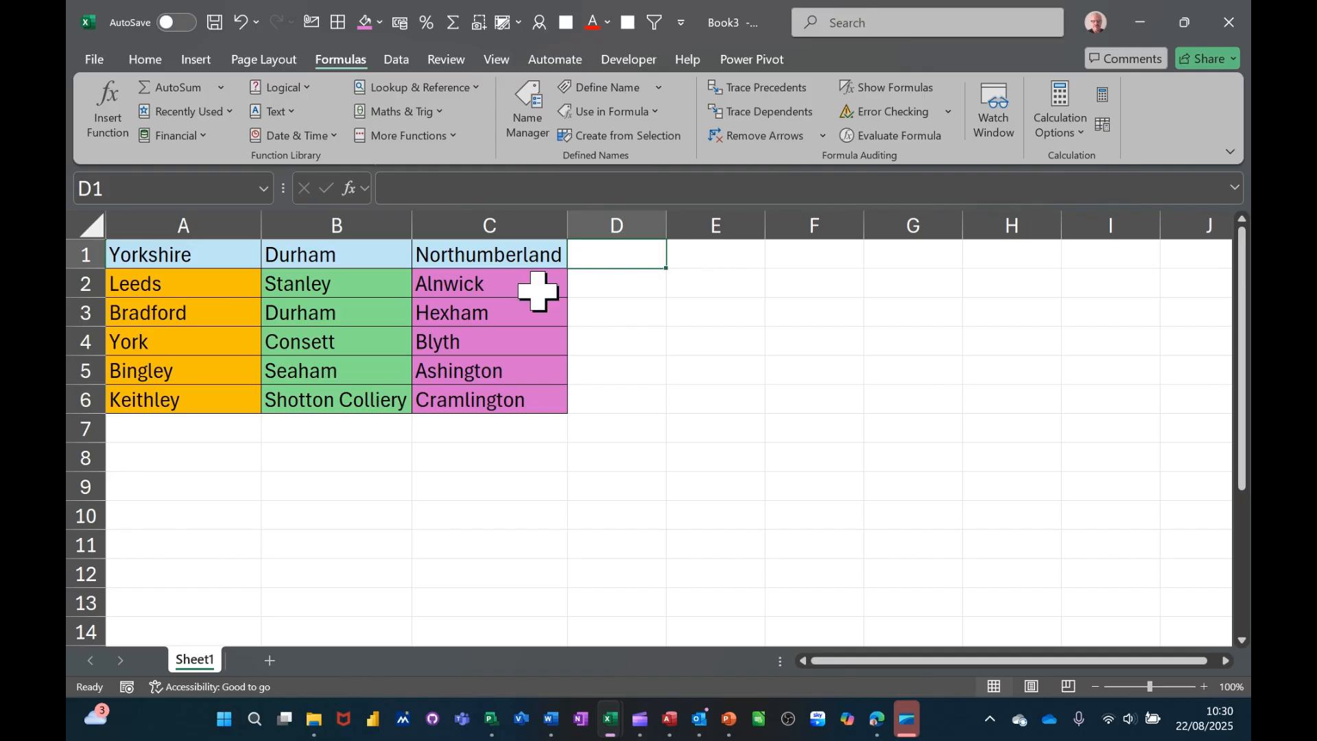
# - Select the towns under Northumberland, Durham and Yorkshire in turn to check each named range
pyautogui.moveTo(494, 283); pyautogui.dragTo(489, 389)
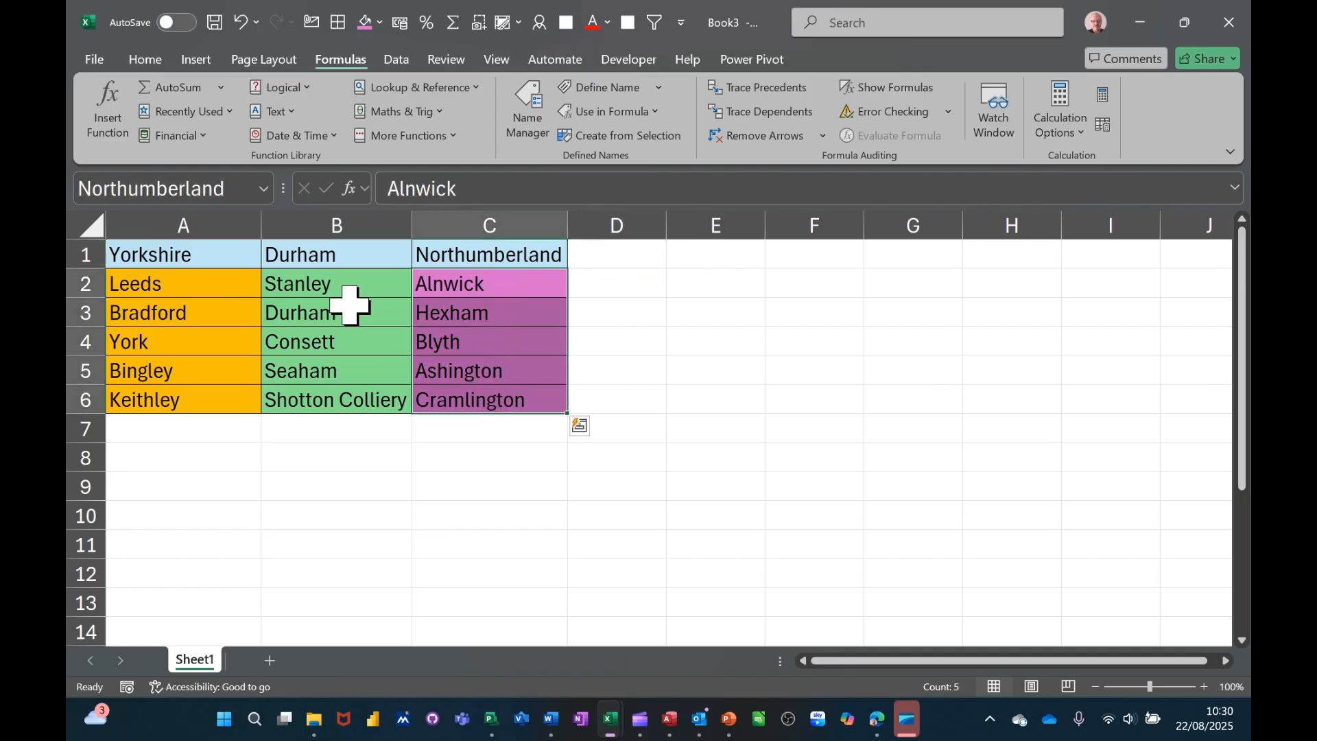
pyautogui.moveTo(309, 288); pyautogui.dragTo(314, 390)
pyautogui.moveTo(192, 285); pyautogui.dragTo(203, 399)
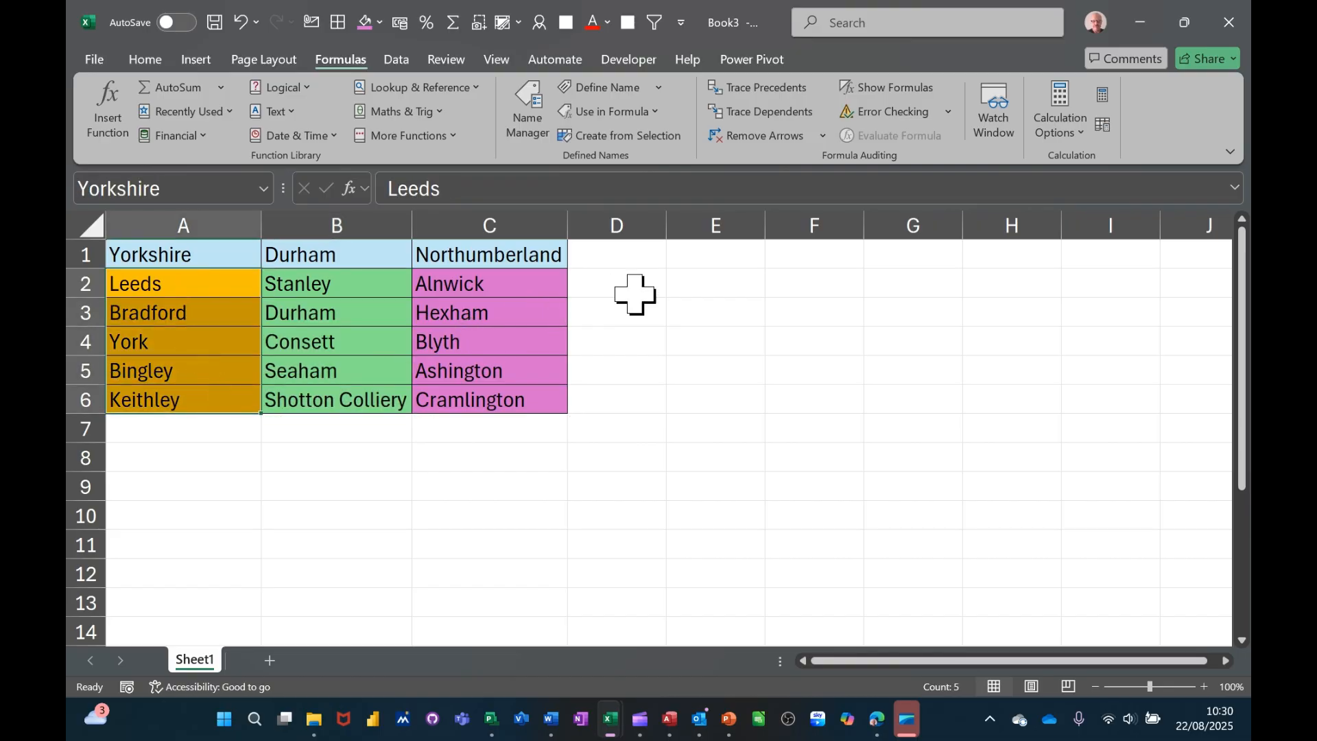
# - Fill cell D1 with the standard light blue colour
pyautogui.click(627, 257)
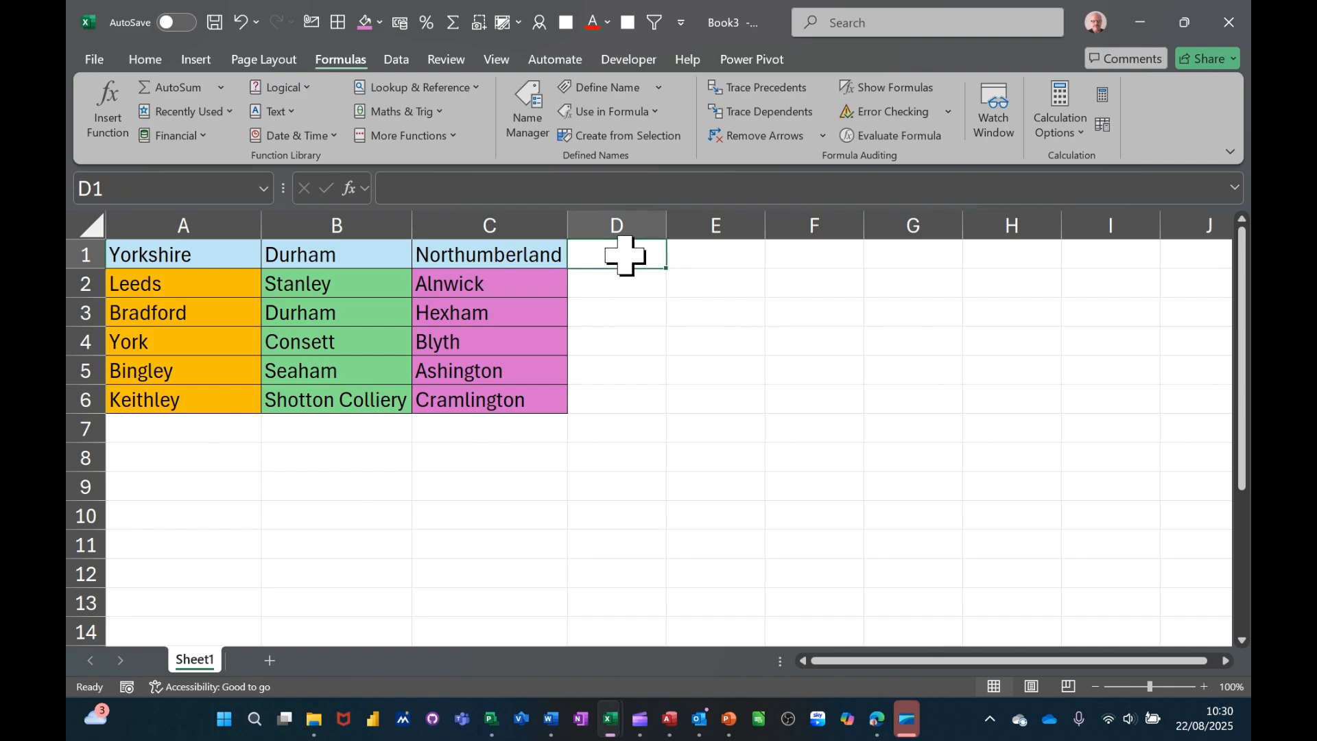
pyautogui.click(144, 60)
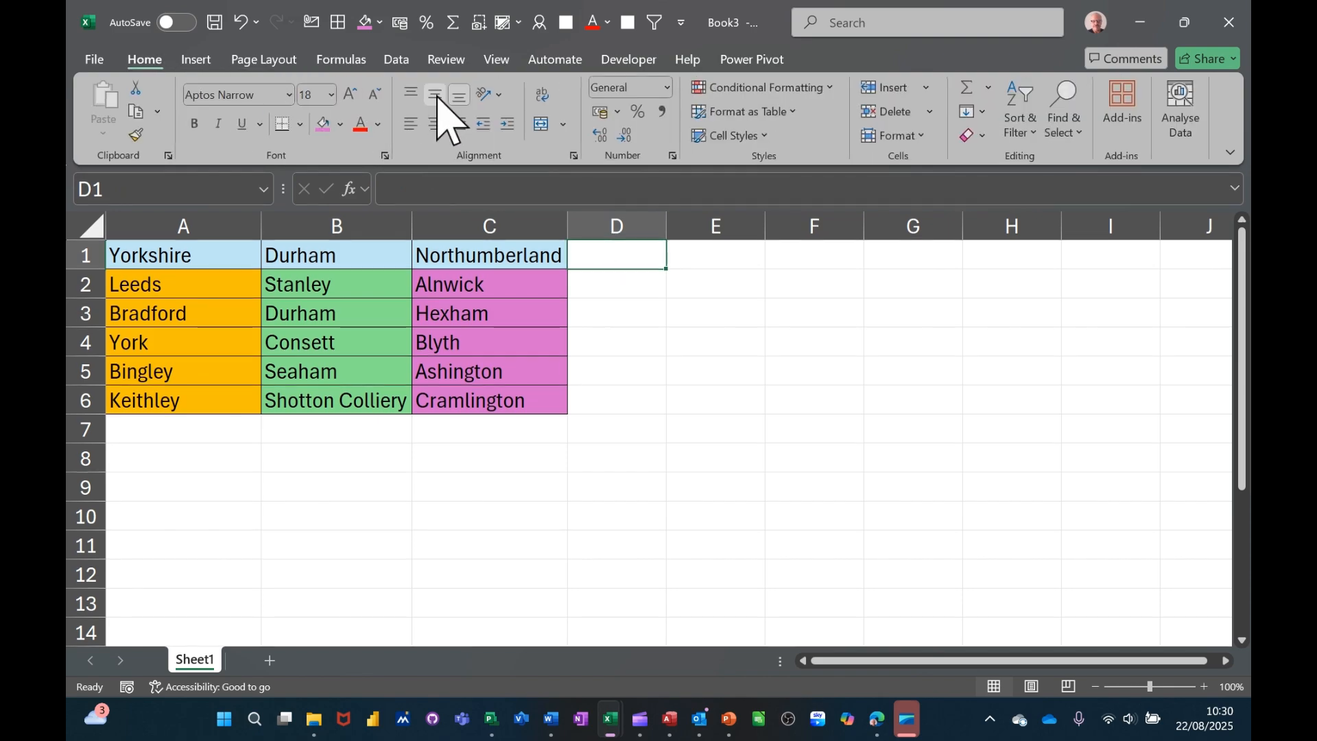
pyautogui.click(341, 125)
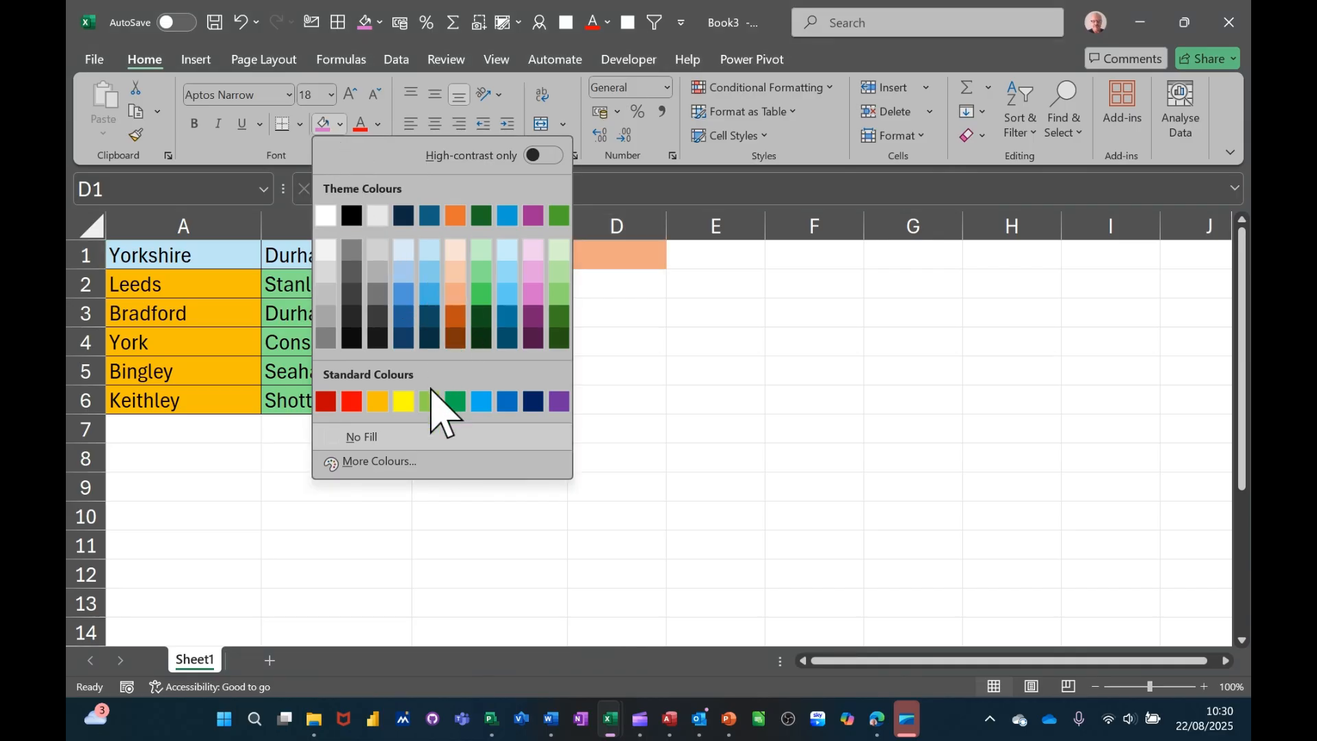
pyautogui.click(483, 404)
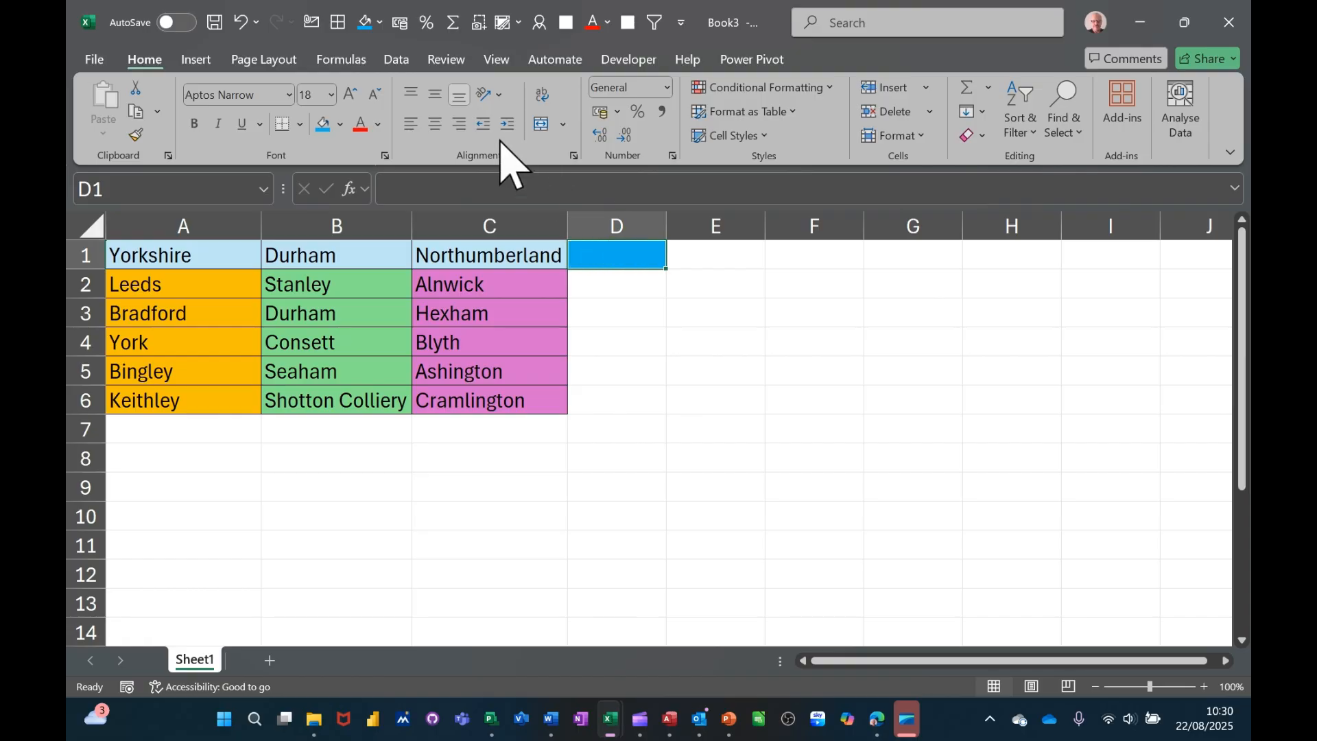
# - Add list data validation to cell D1 with the named range =county as its source
pyautogui.click(395, 60)
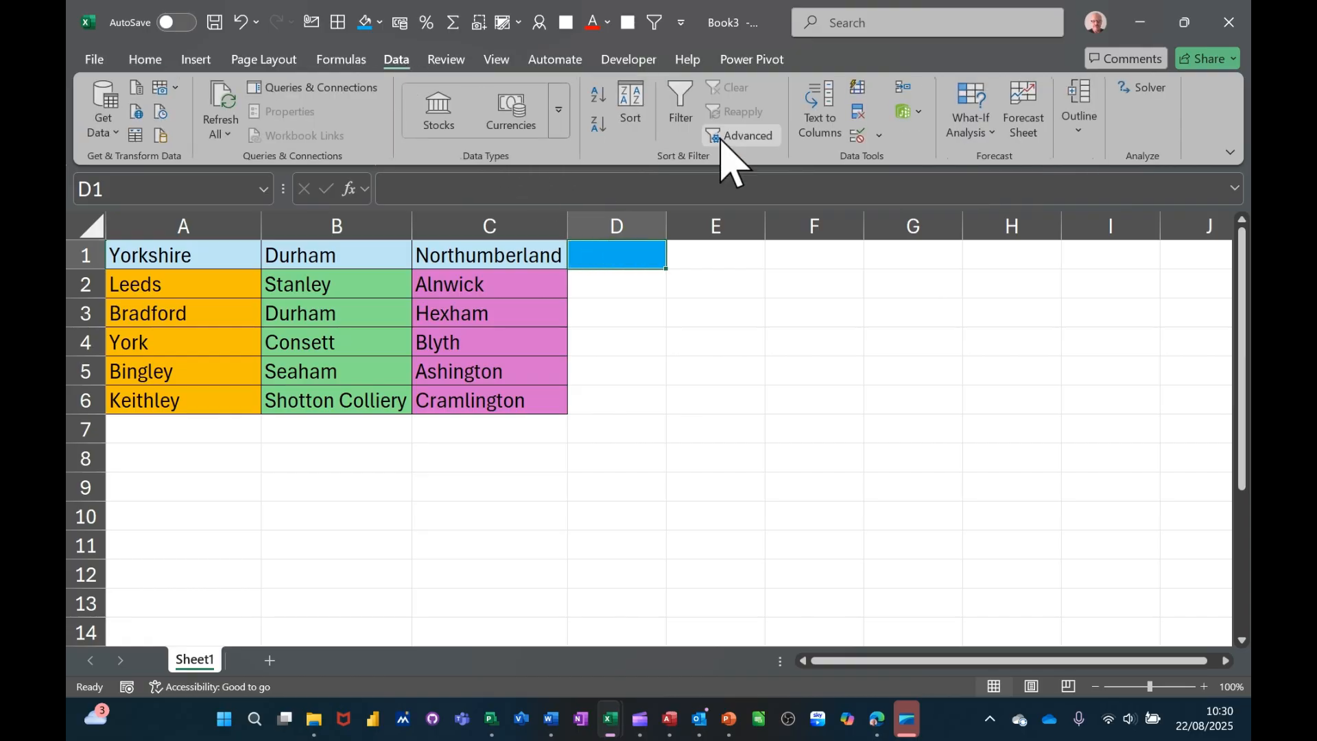
pyautogui.click(859, 139)
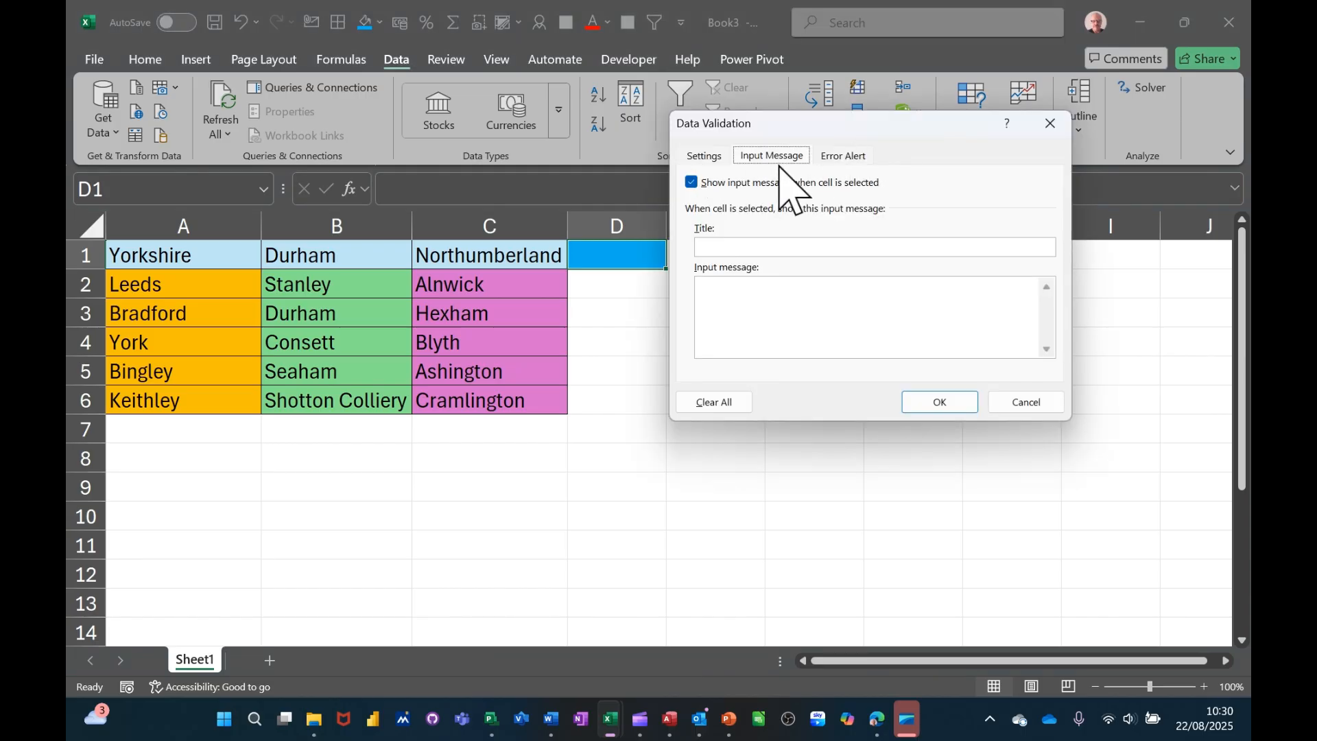
pyautogui.click(703, 158)
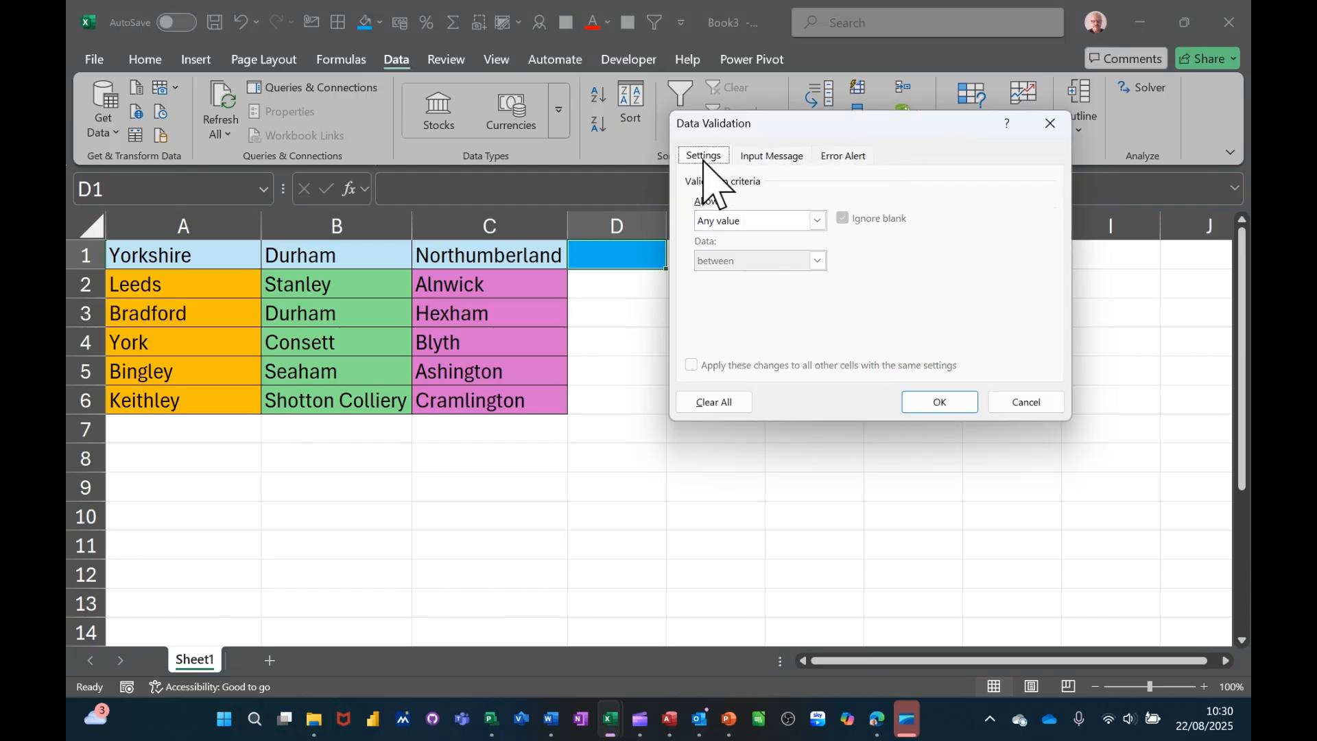
pyautogui.click(815, 220)
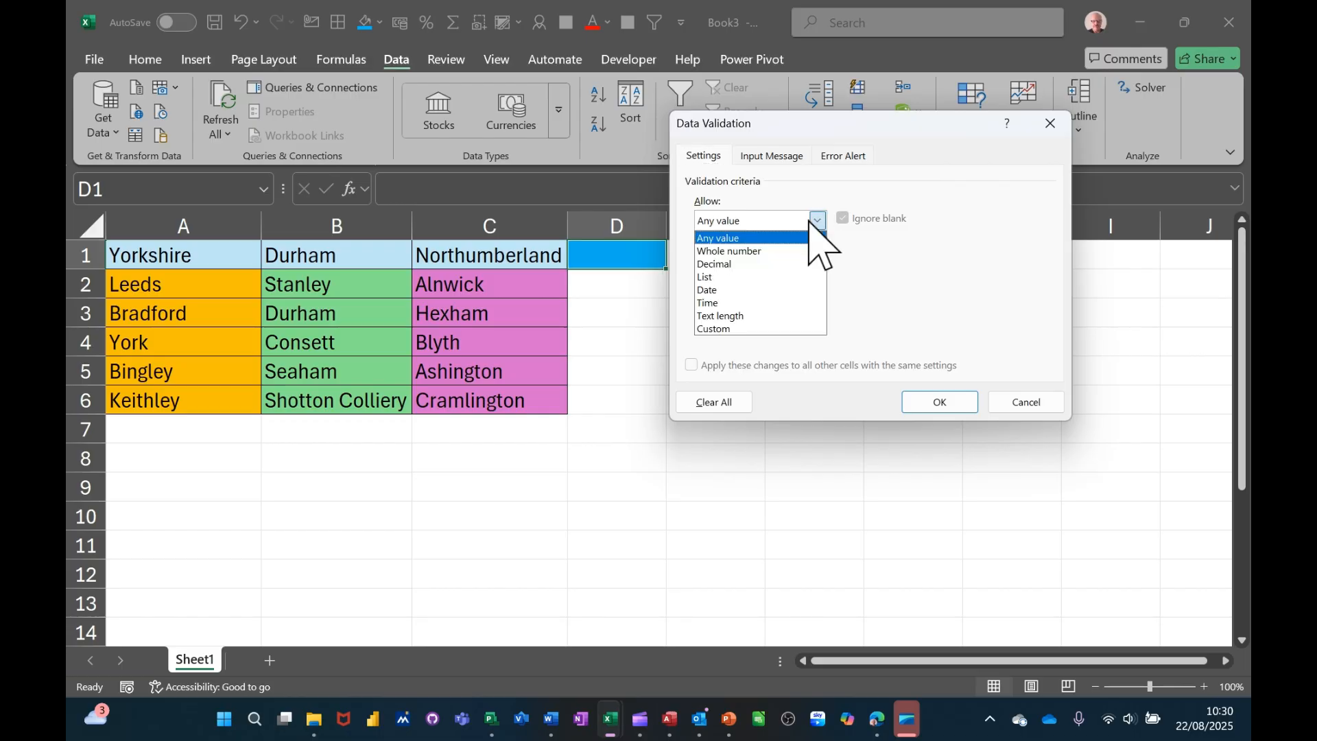
pyautogui.click(754, 277)
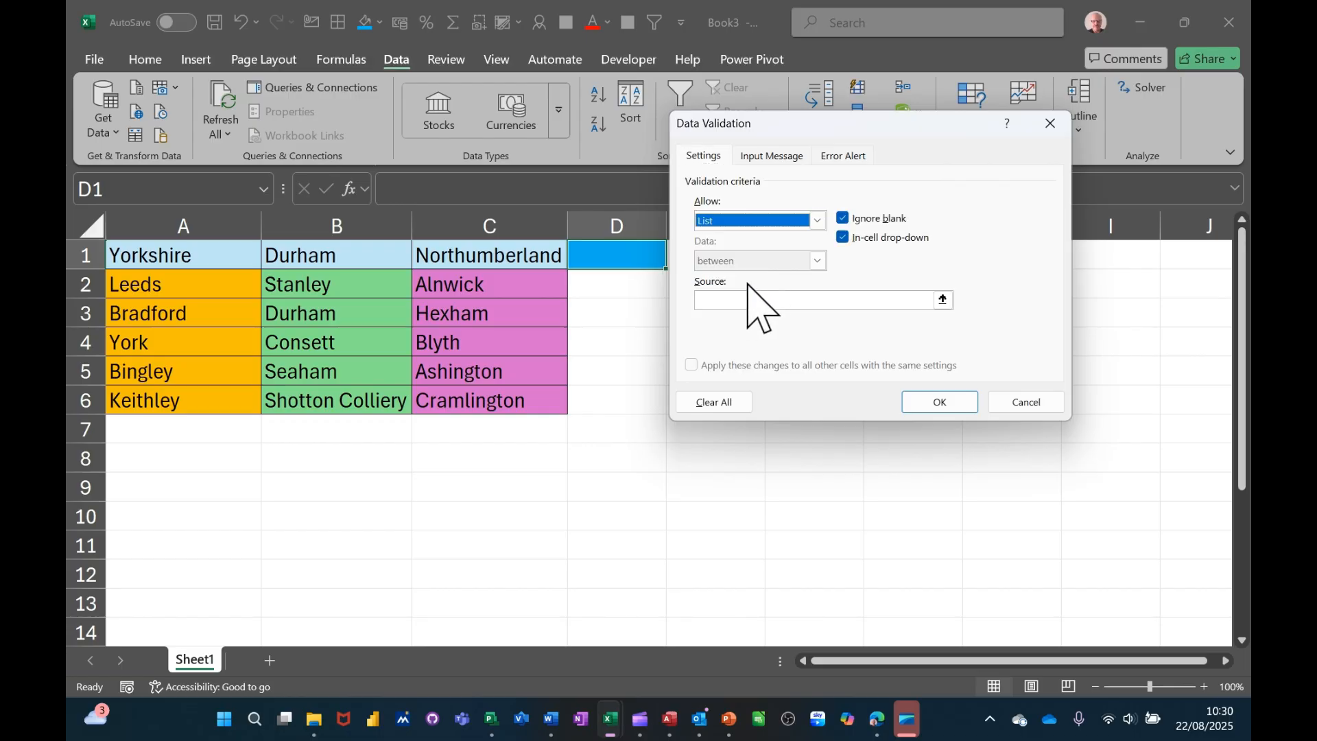
pyautogui.click(732, 297)
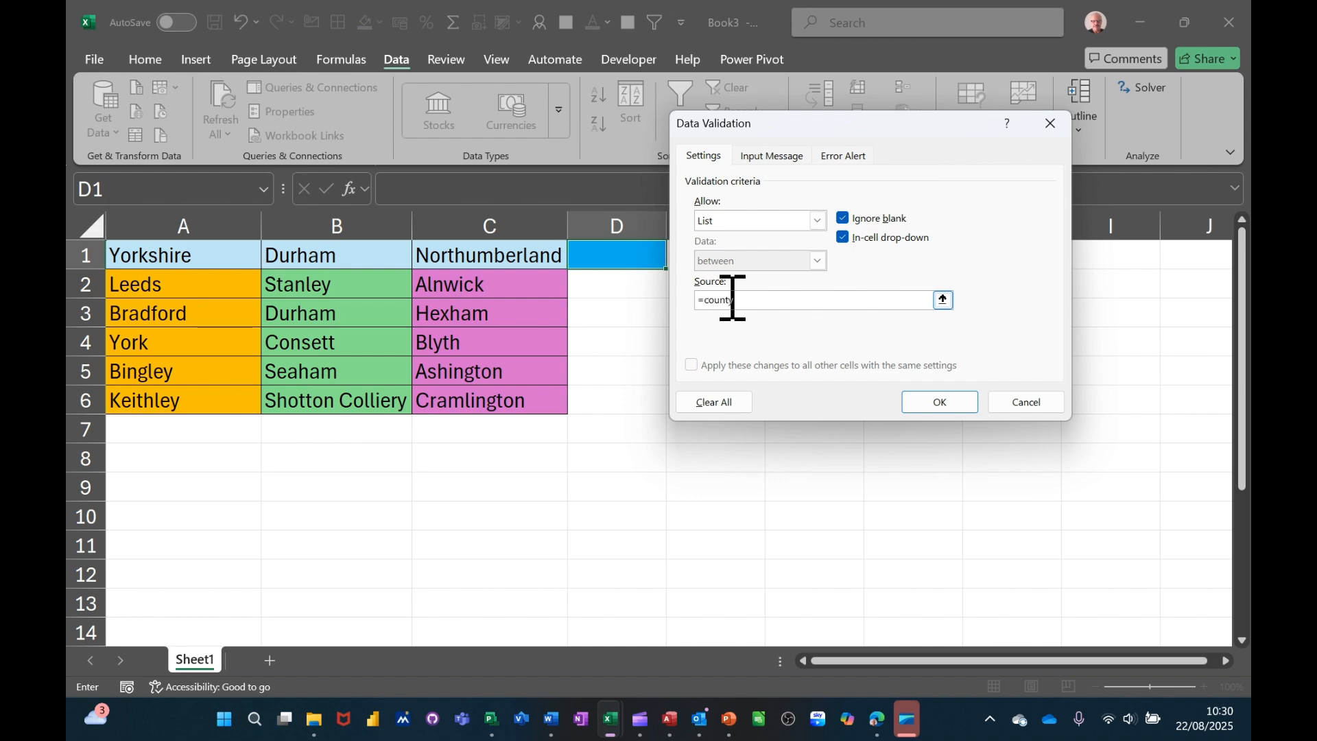
pyautogui.click(937, 404)
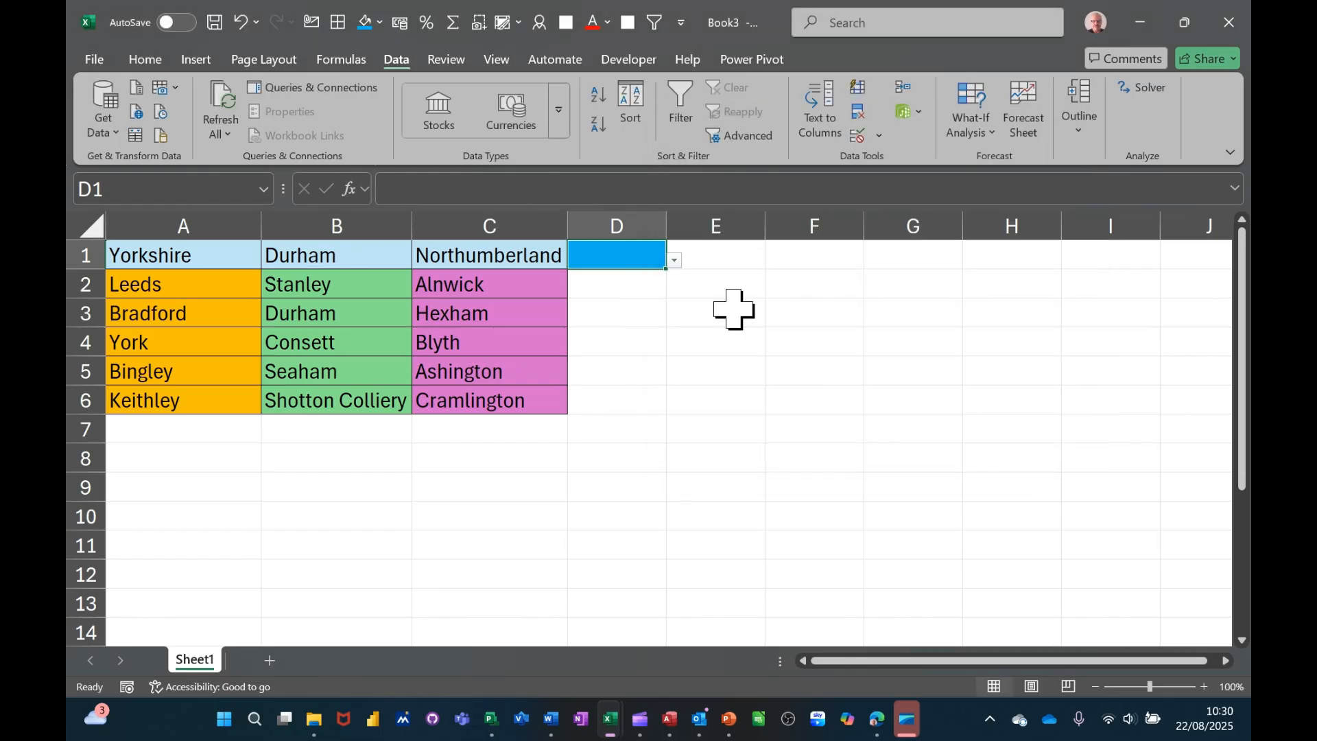
# - Choose Yorkshire from the county drop-down list in D1
pyautogui.click(675, 260)
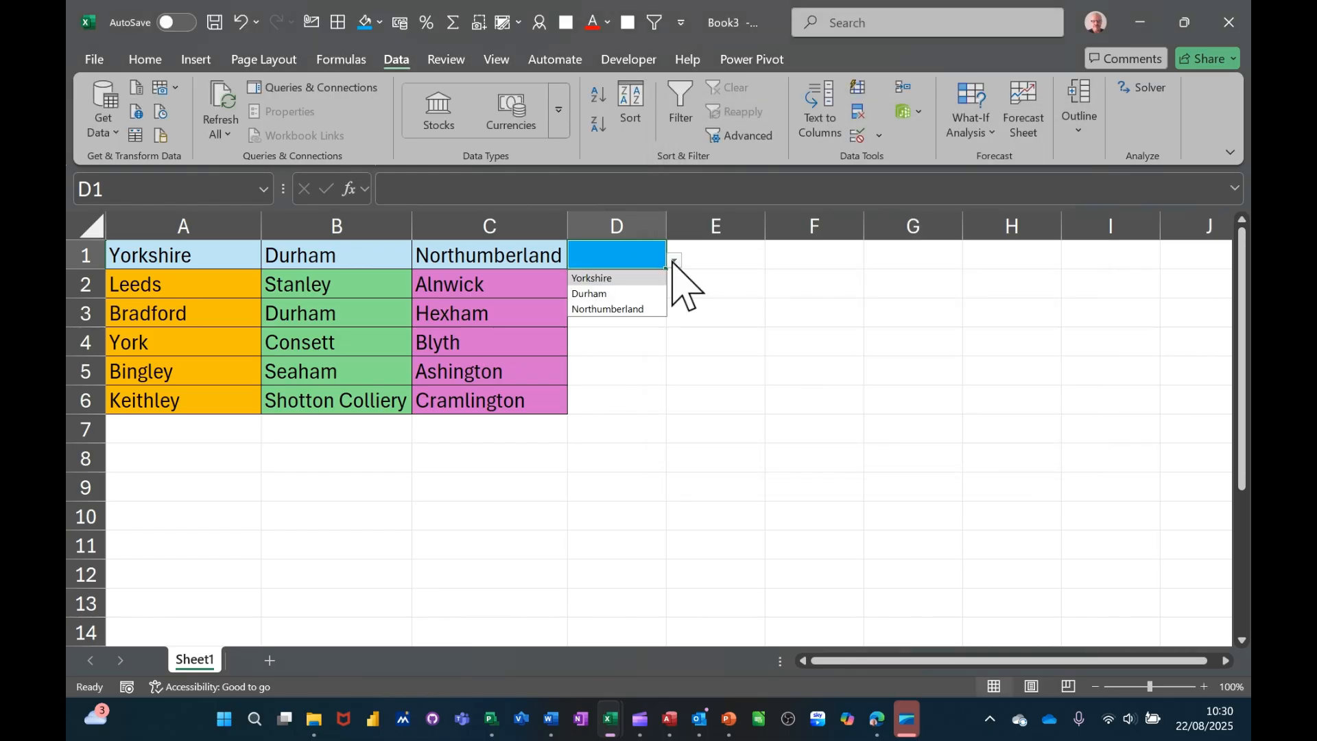
pyautogui.click(604, 279)
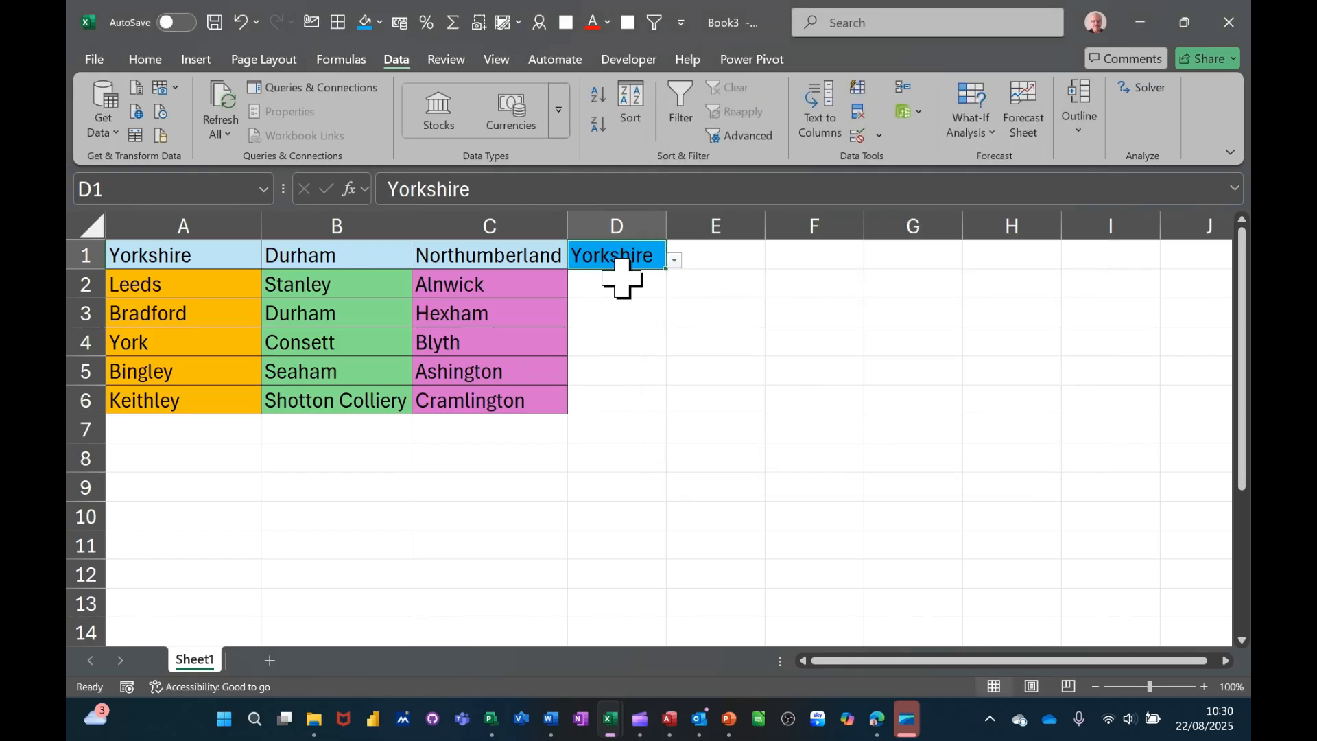
pyautogui.click(736, 263)
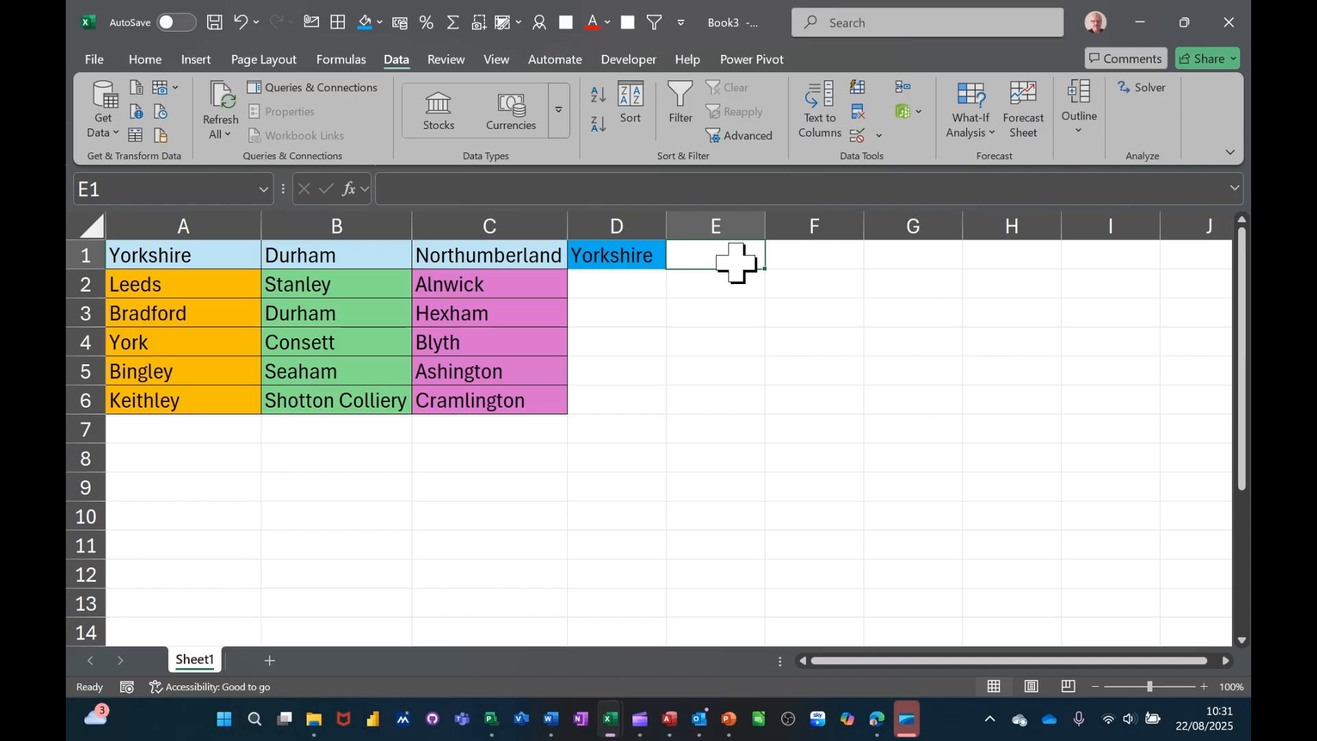
pyautogui.click(619, 254)
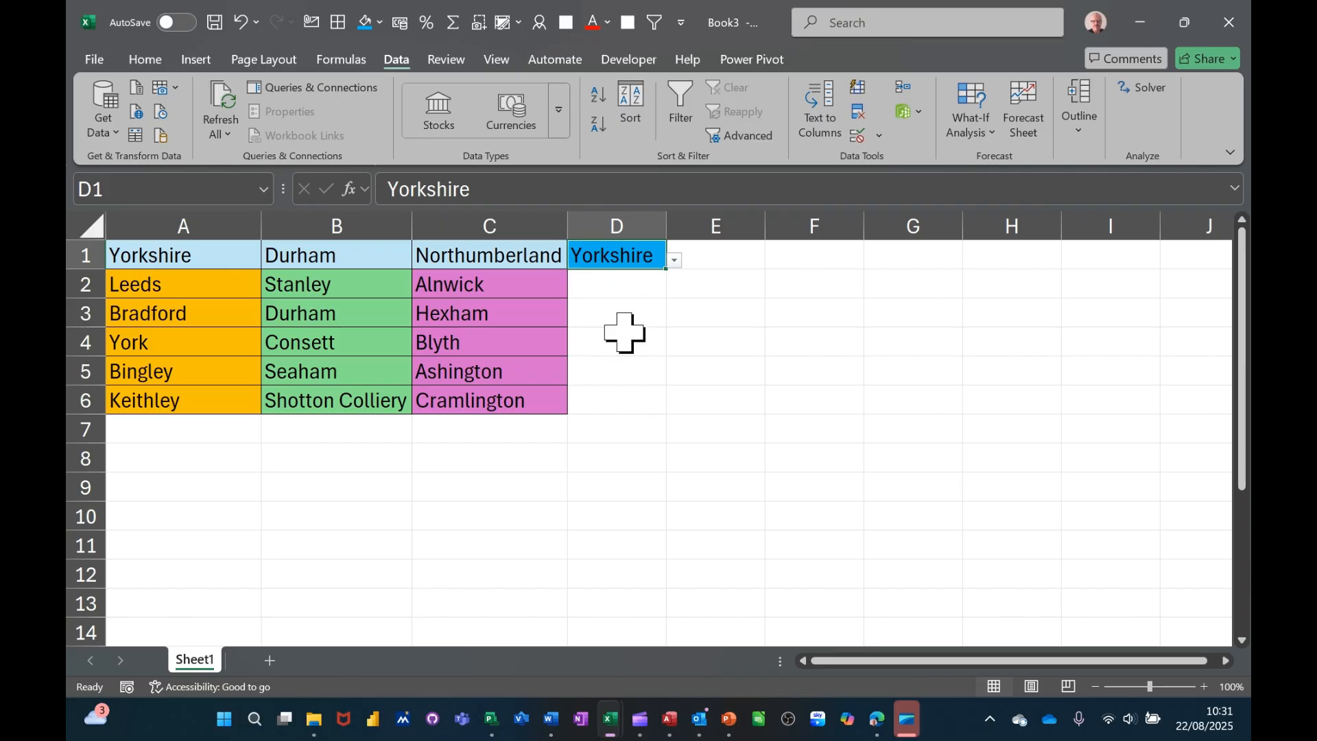
# - Test the Durham named range by entering the formula =durham in F4, and delete the formula
pyautogui.click(812, 341)
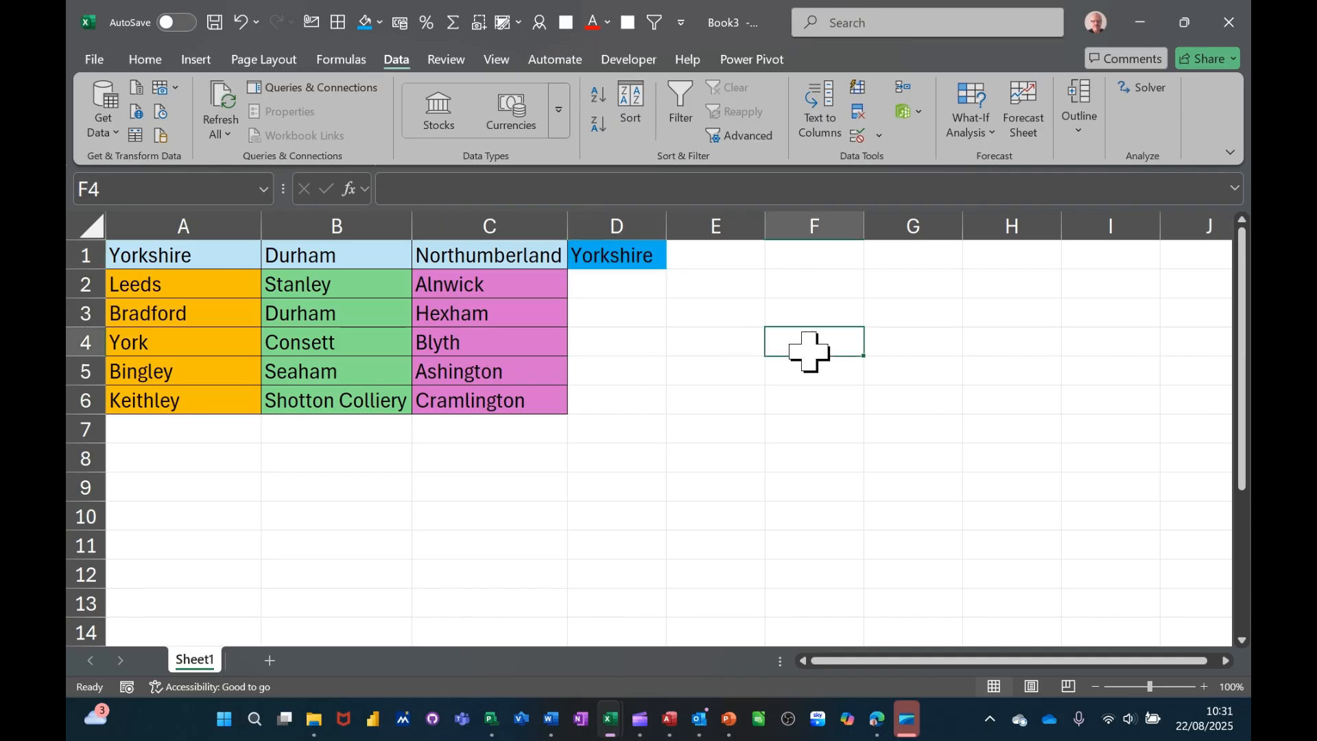
pyautogui.write('=')
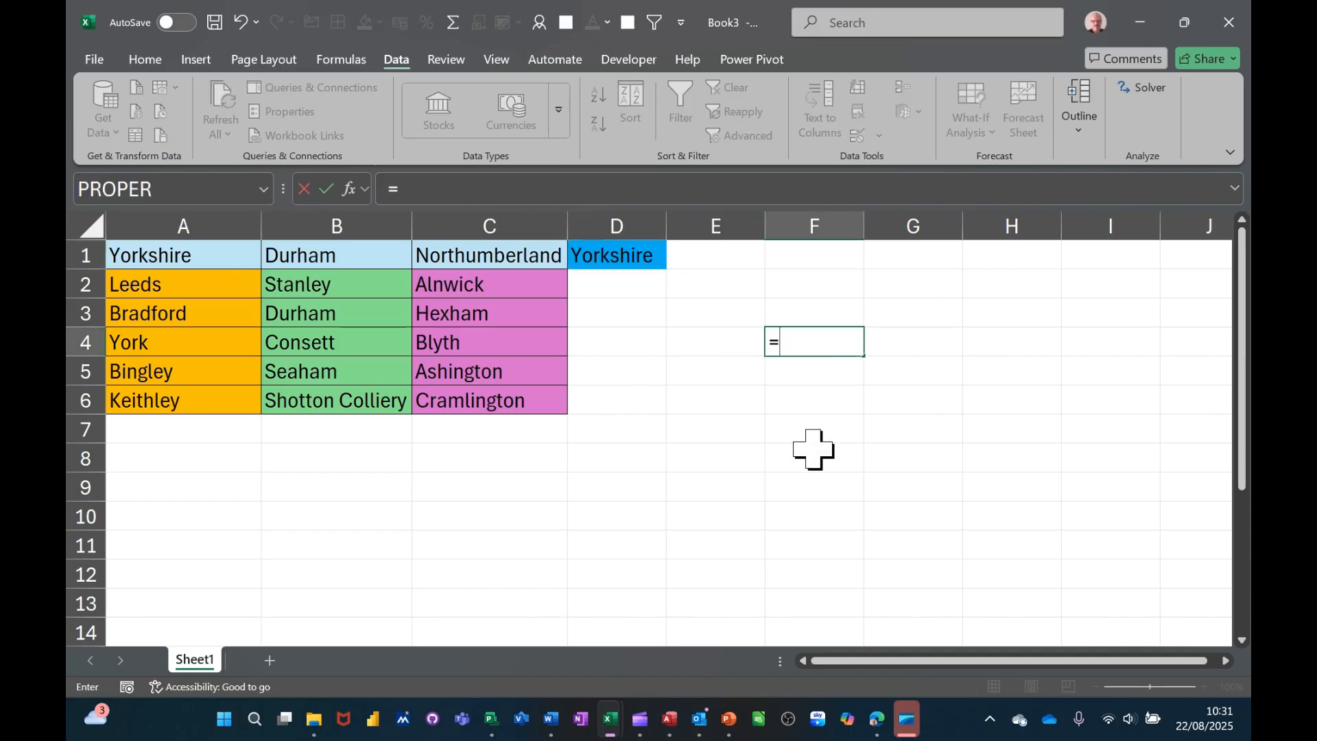
pyautogui.write('durham')
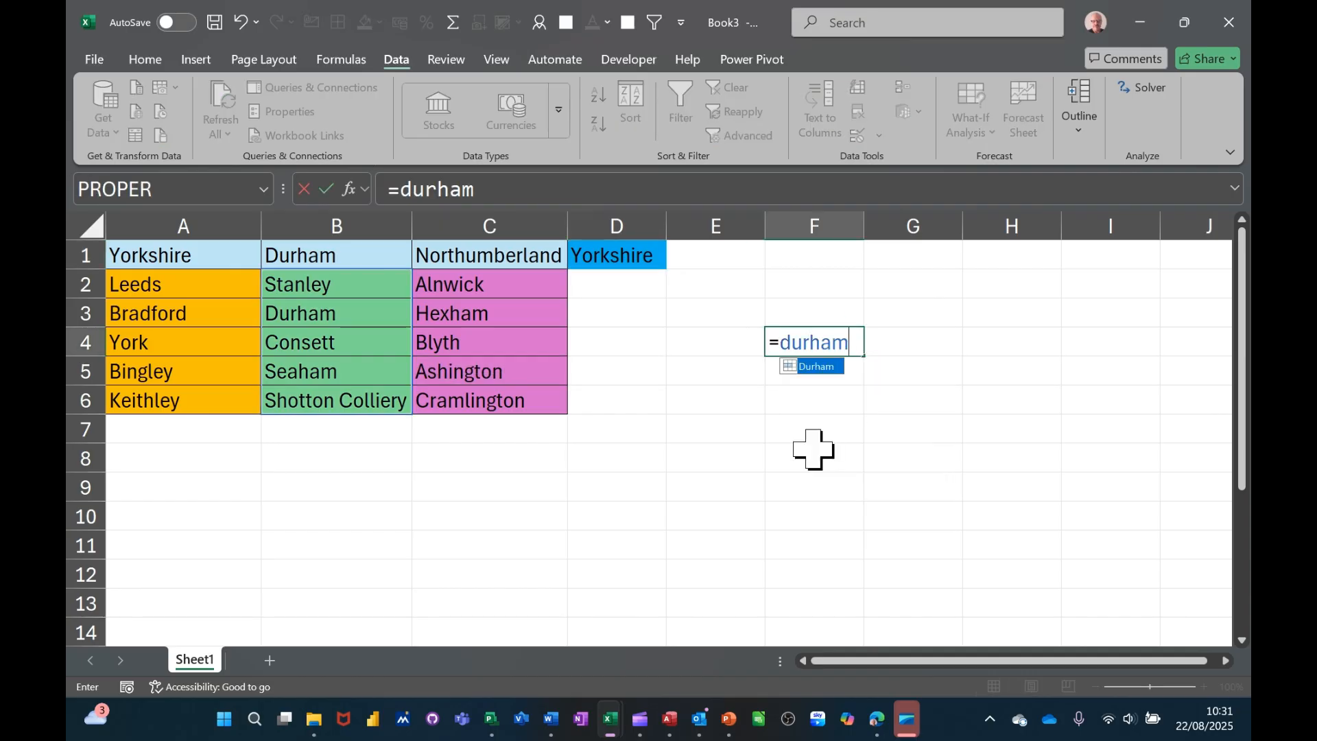
pyautogui.press('Return')
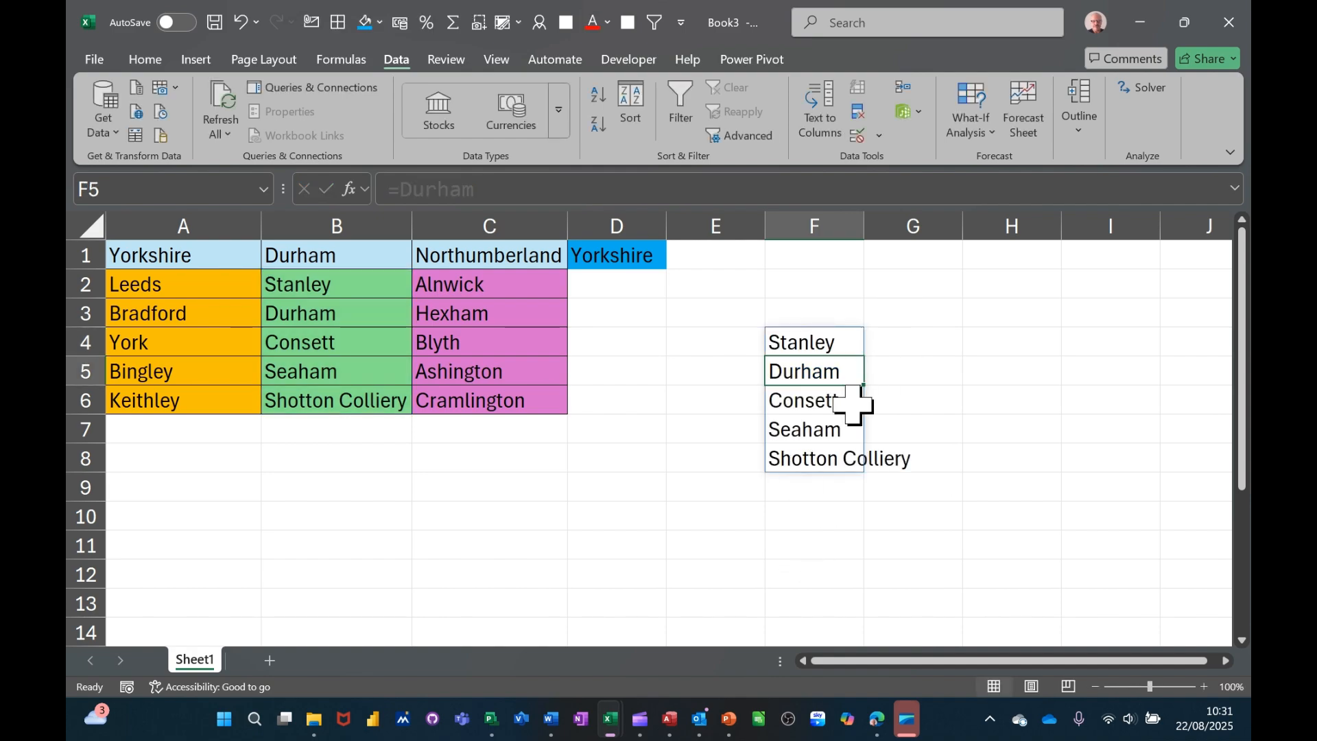
pyautogui.click(816, 346)
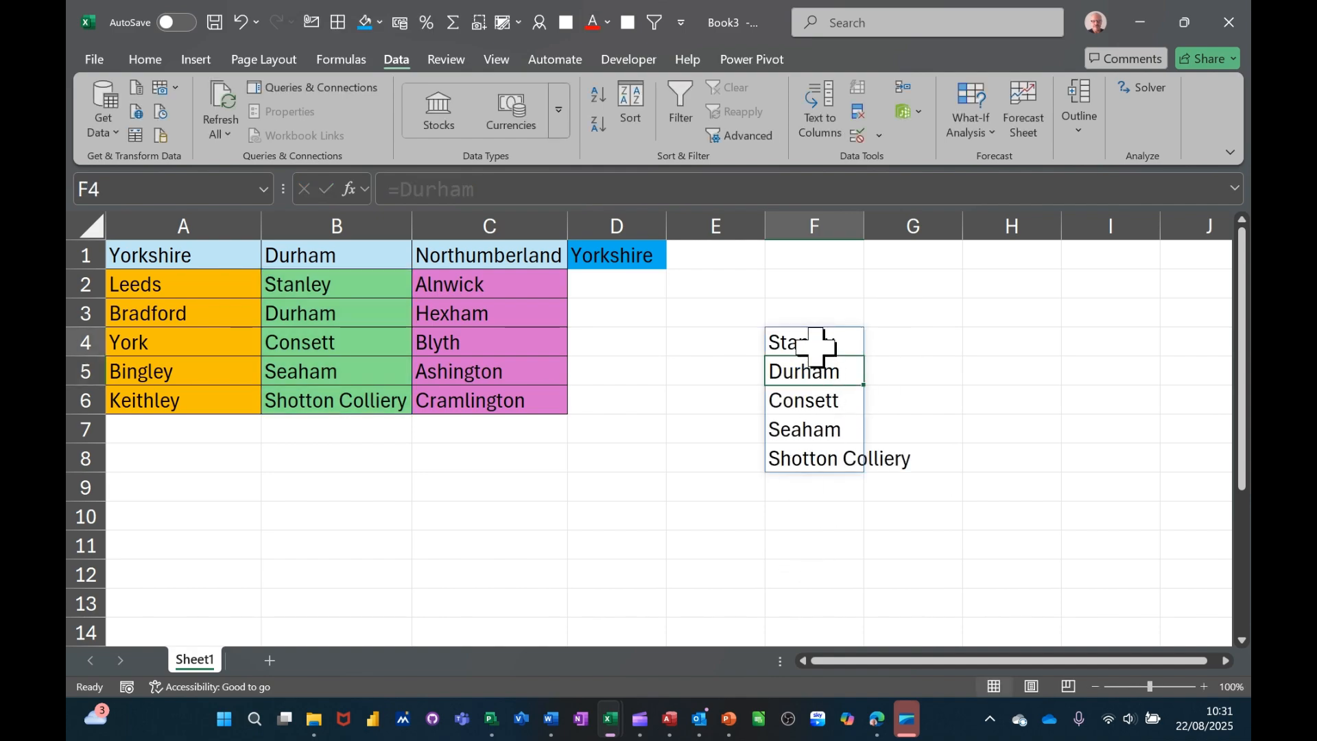
pyautogui.press('Delete')
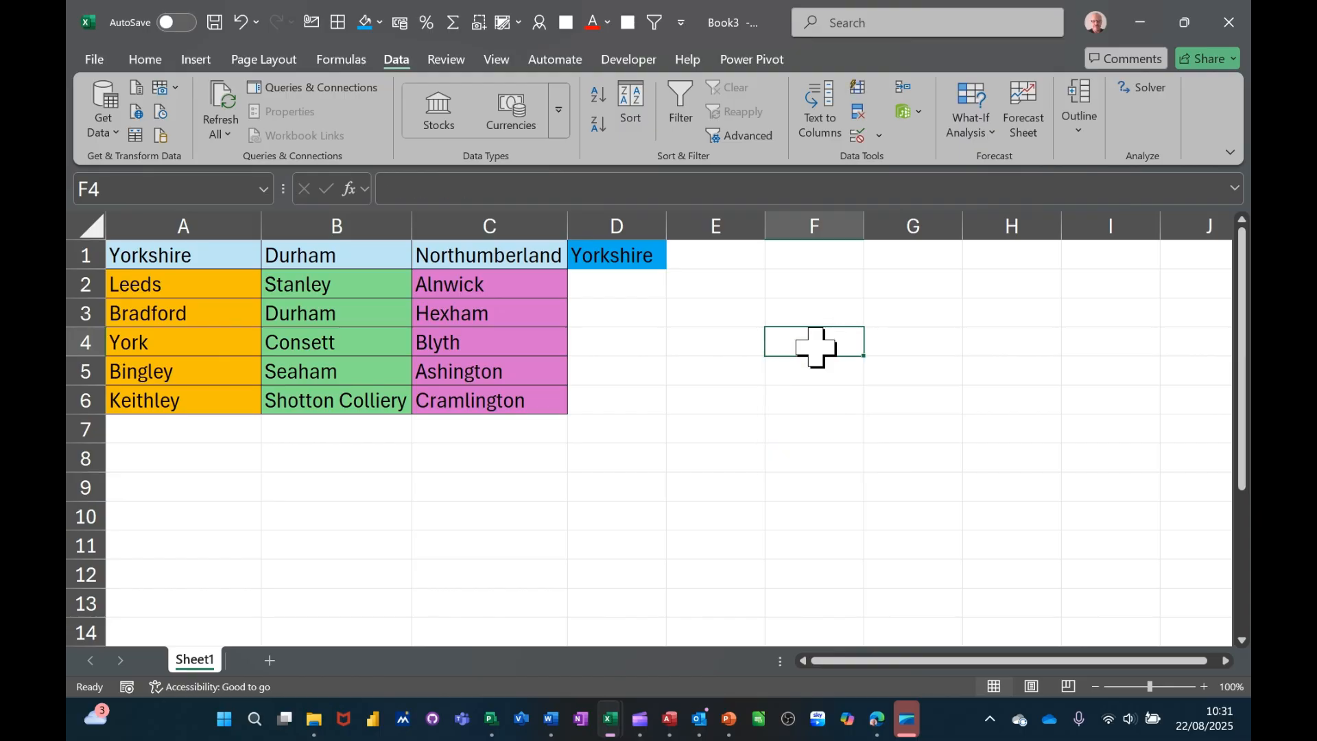
# - Fill cell E1 with yellow
pyautogui.click(728, 263)
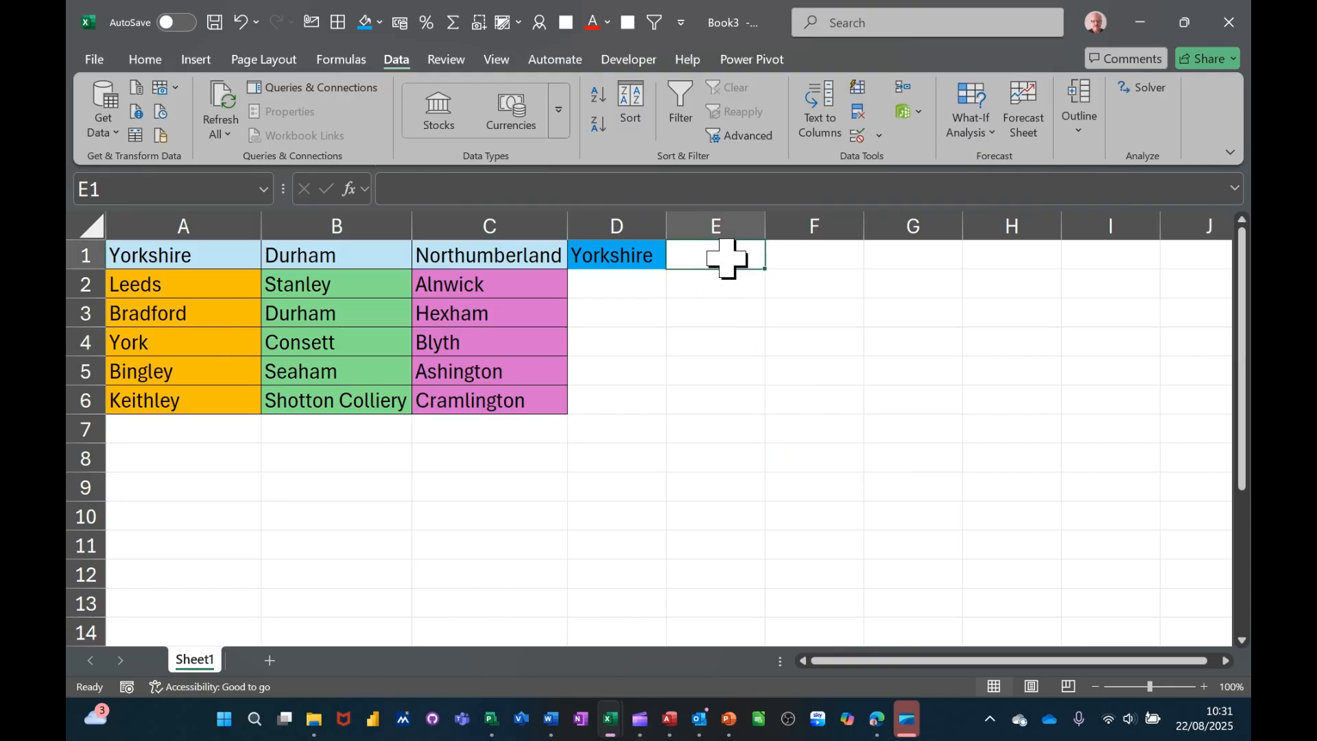
pyautogui.click(380, 22)
pyautogui.click(443, 303)
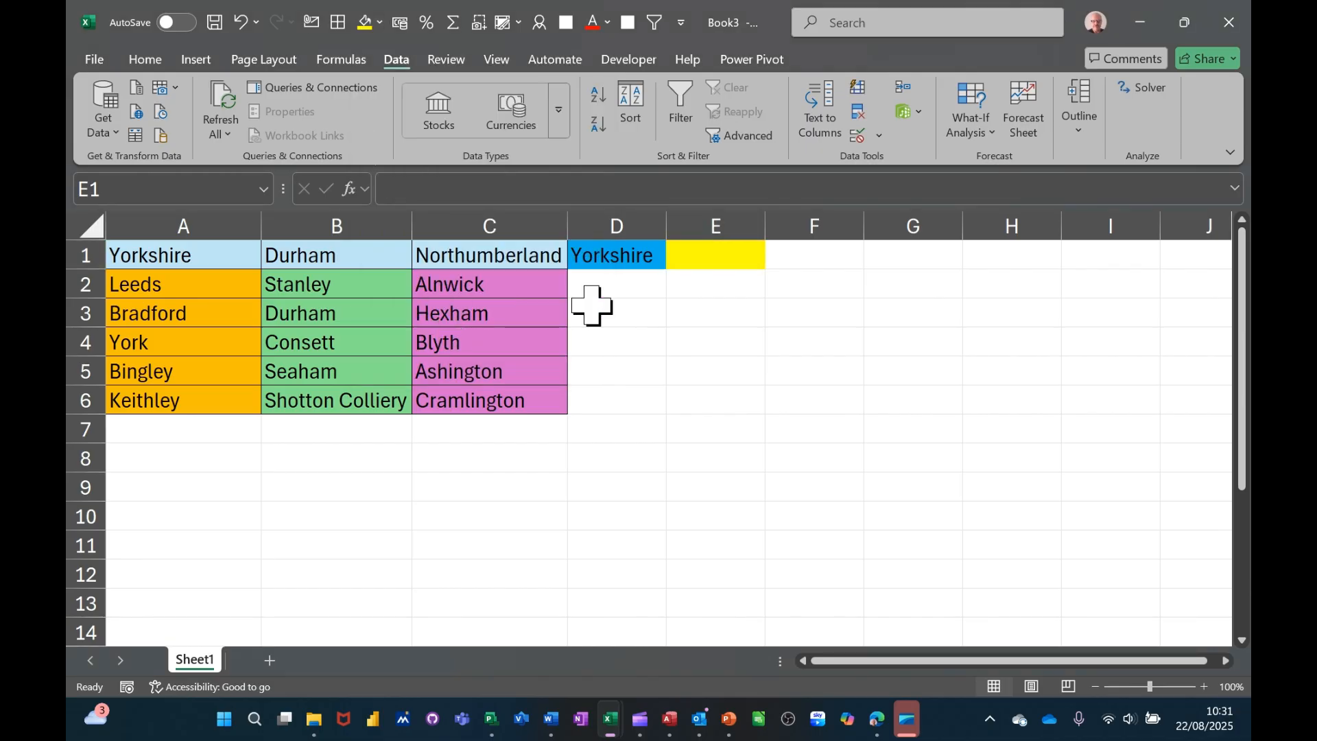
# - Add list data validation to cell E1 with the source =indirect($D$1) to make it depend on the county
pyautogui.click(858, 137)
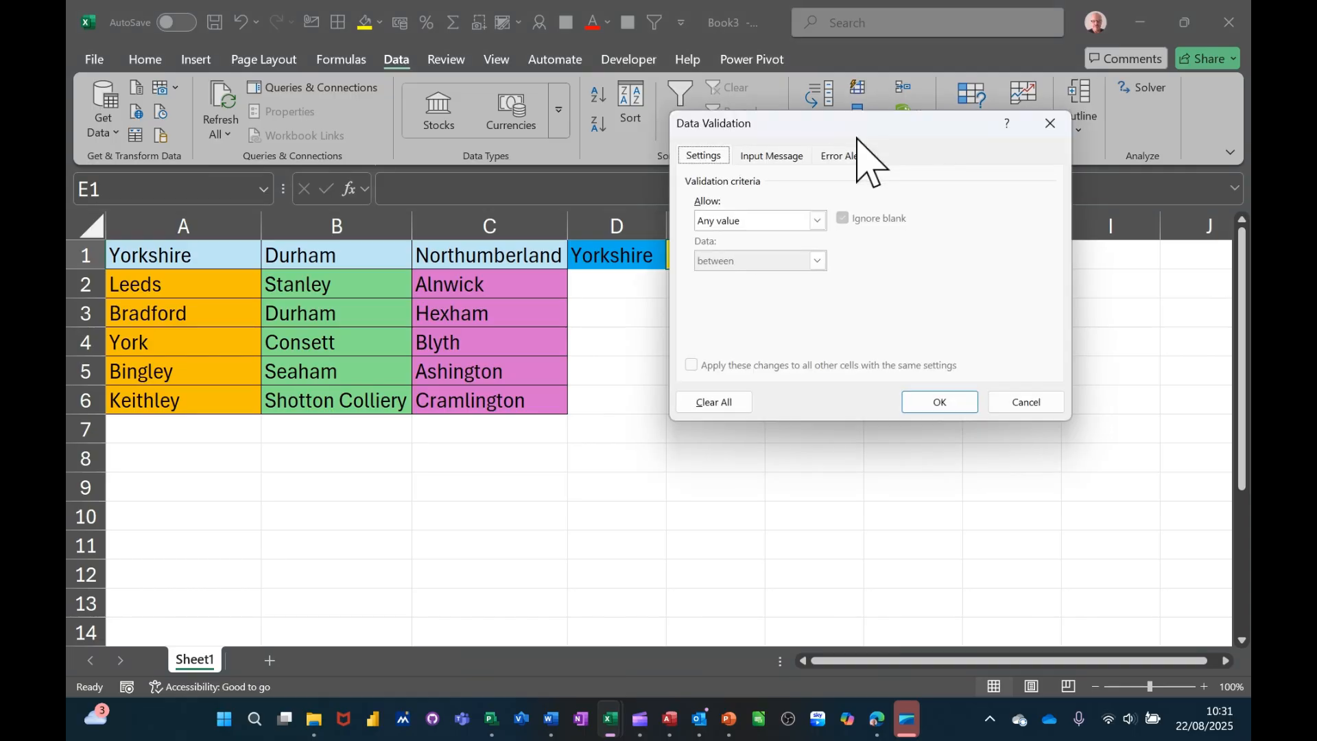
pyautogui.click(822, 221)
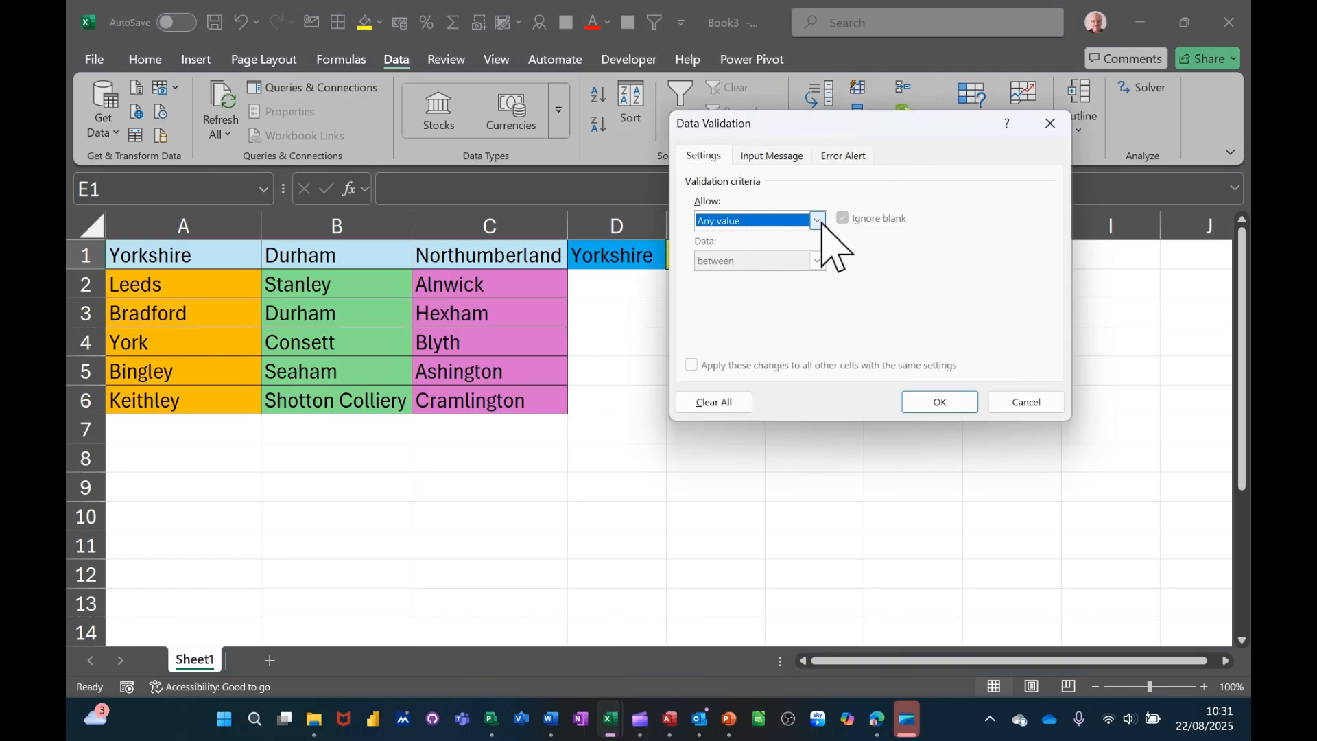
pyautogui.click(761, 277)
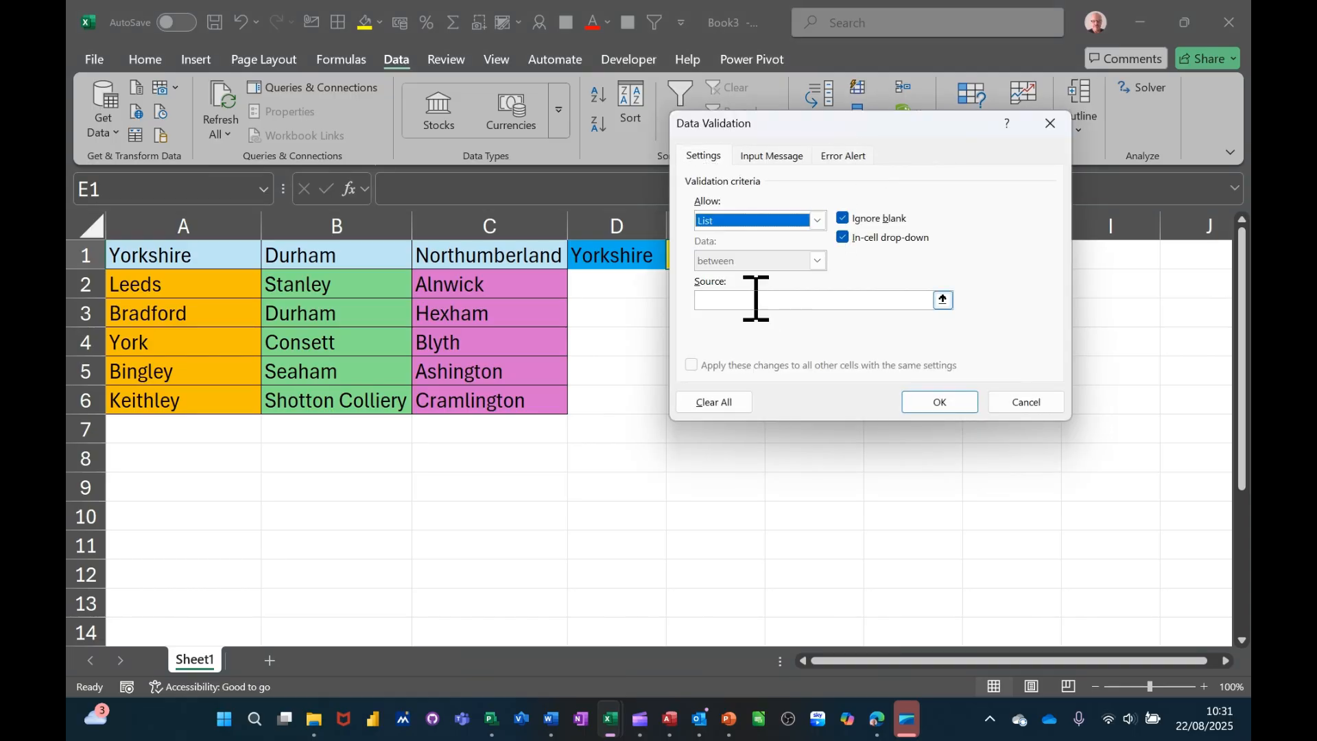
pyautogui.click(752, 298)
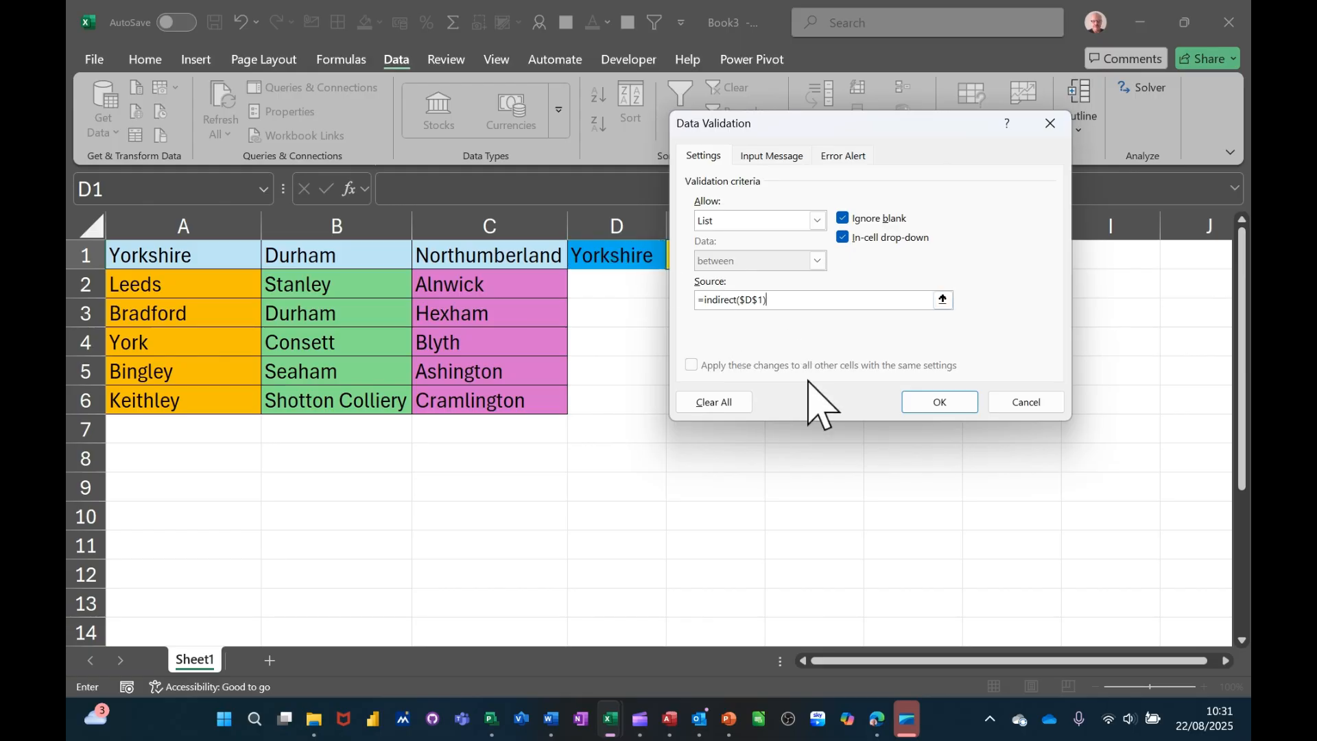
pyautogui.click(940, 403)
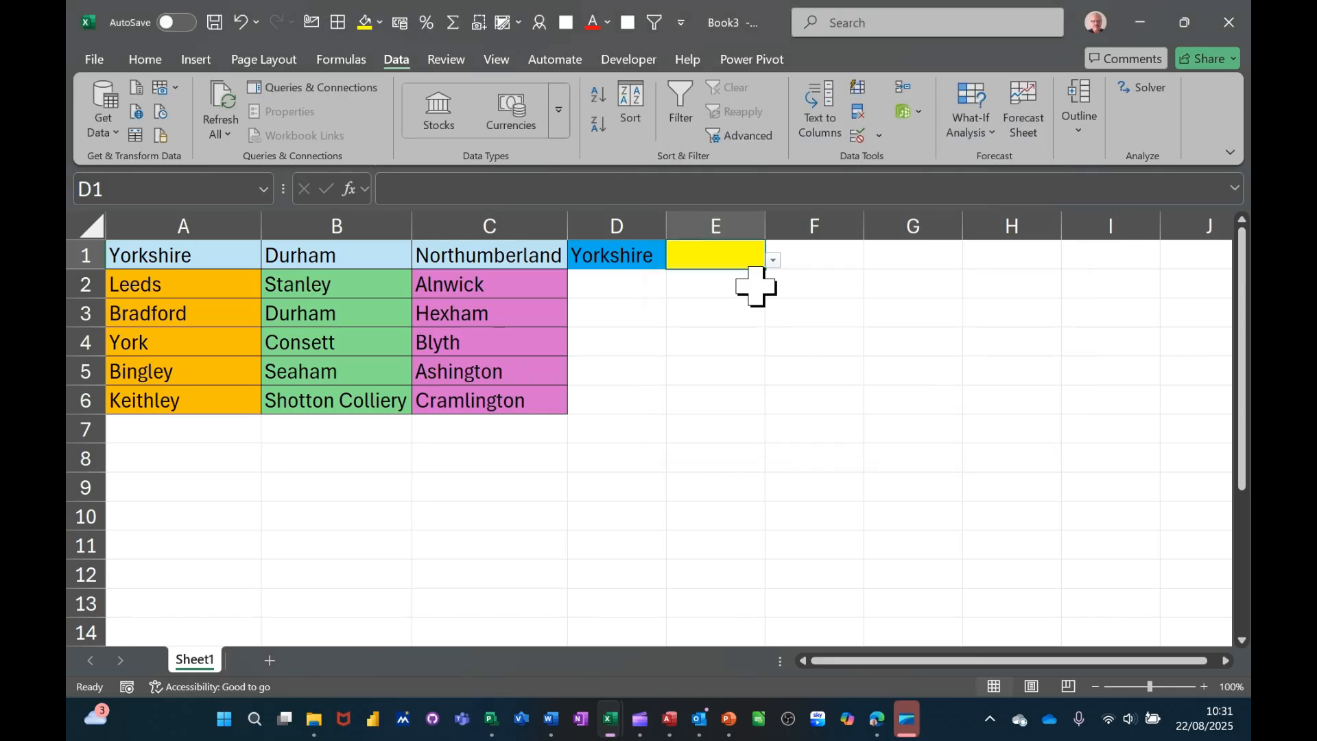
# - Switch the county in D1 to Northumberland and pick Alnwick from the dependent town list in E1
pyautogui.click(773, 261)
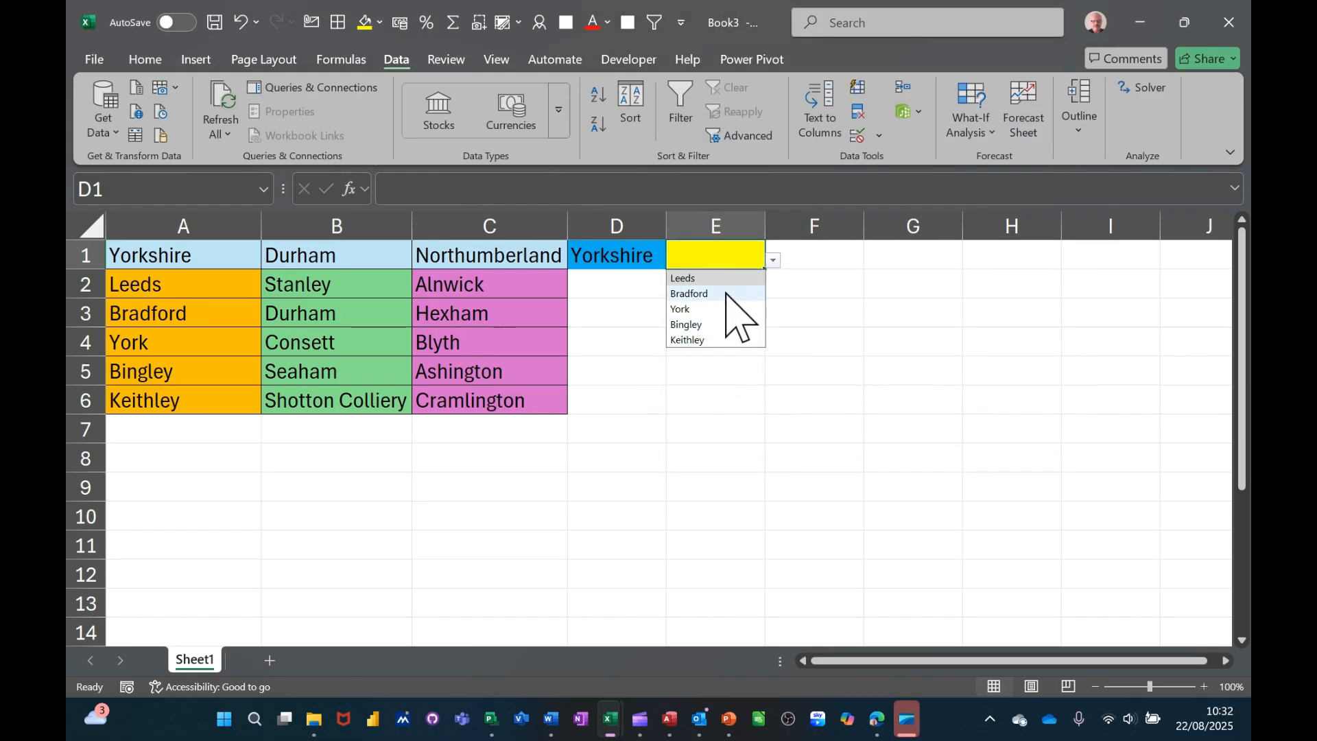
pyautogui.click(609, 258)
pyautogui.click(674, 261)
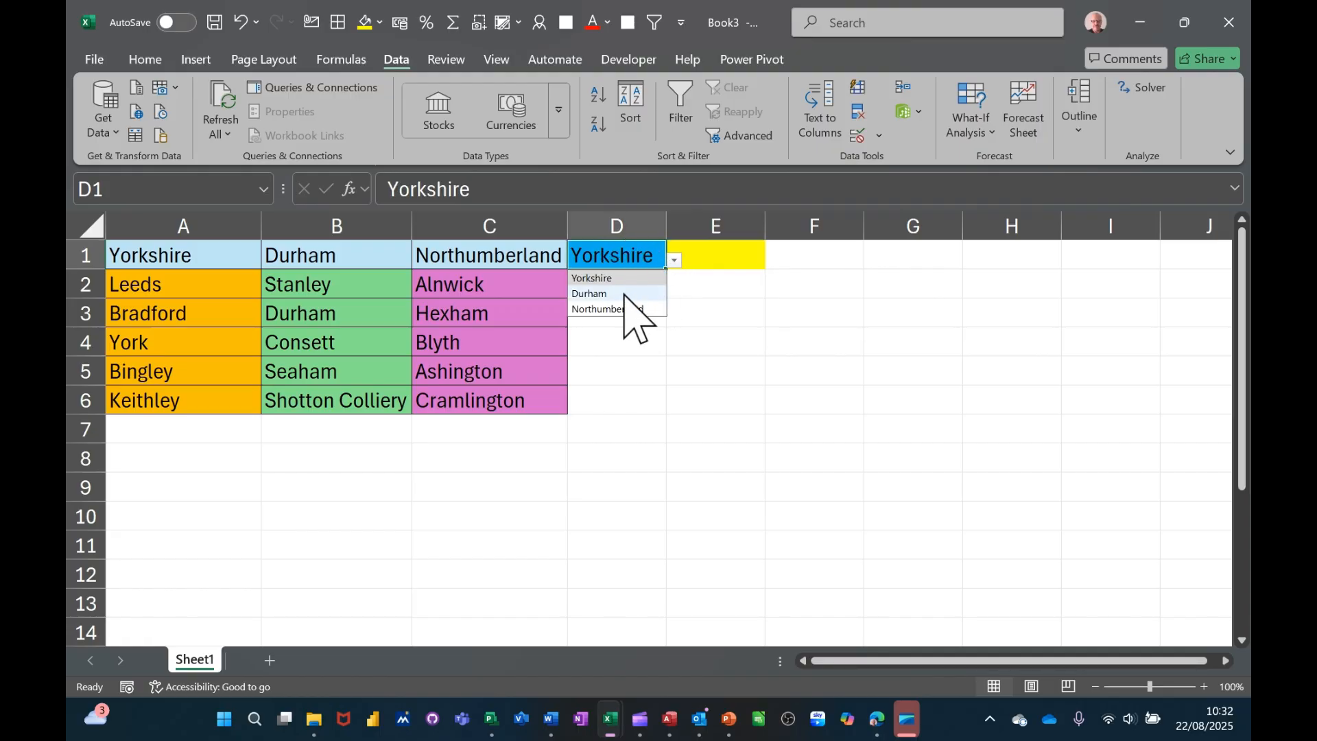
pyautogui.click(612, 309)
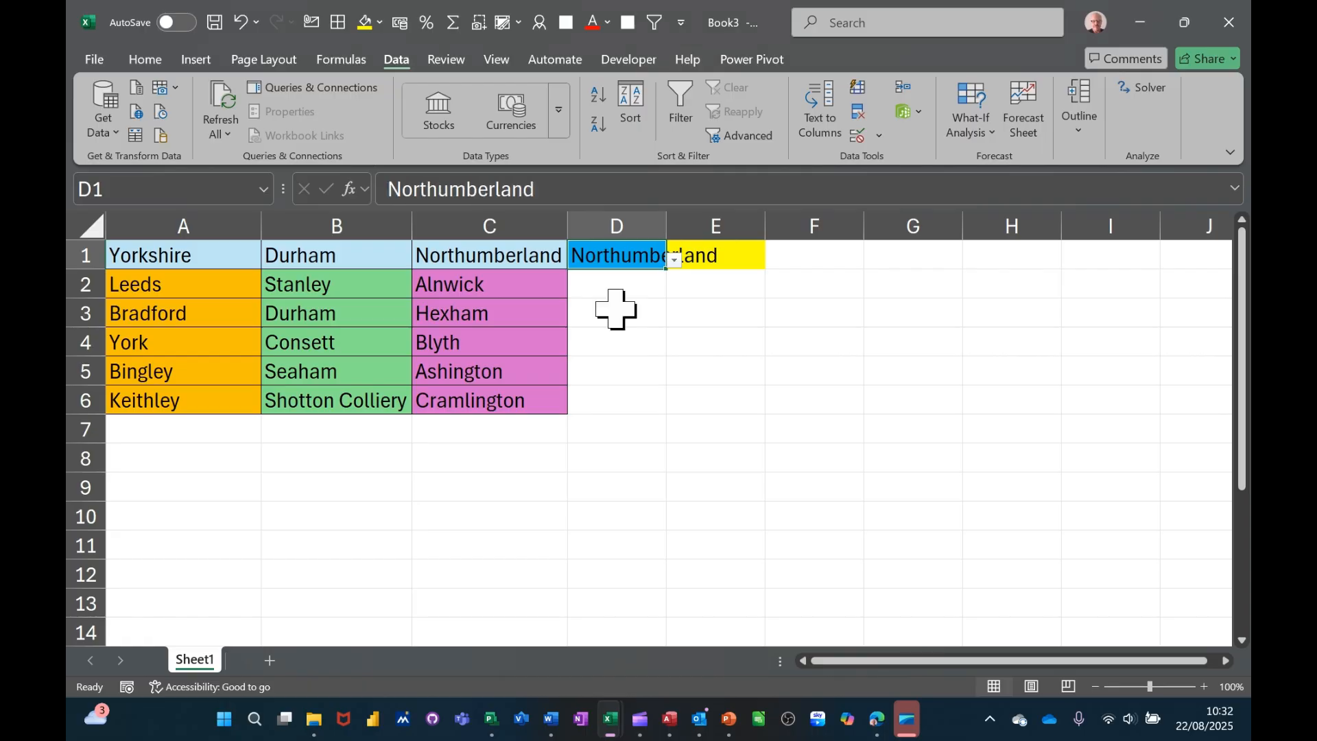
pyautogui.click(751, 256)
pyautogui.click(773, 260)
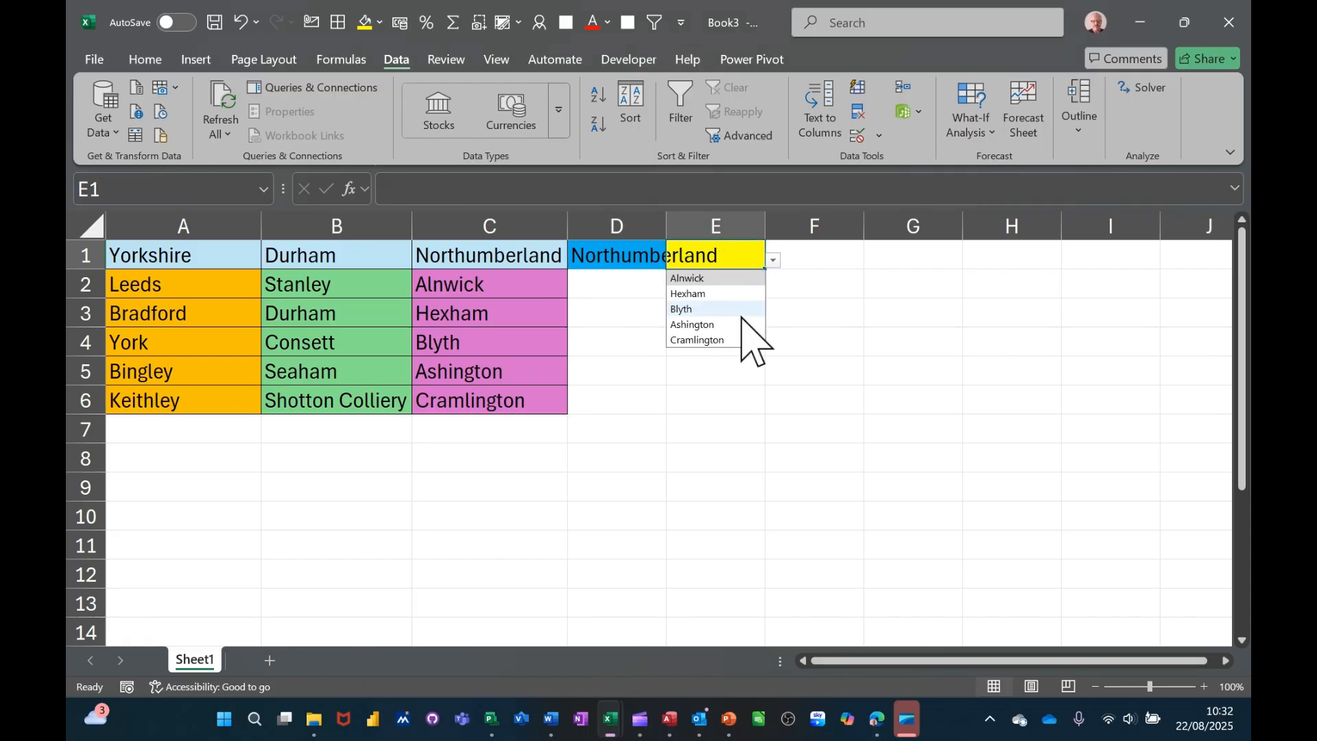
pyautogui.click(719, 279)
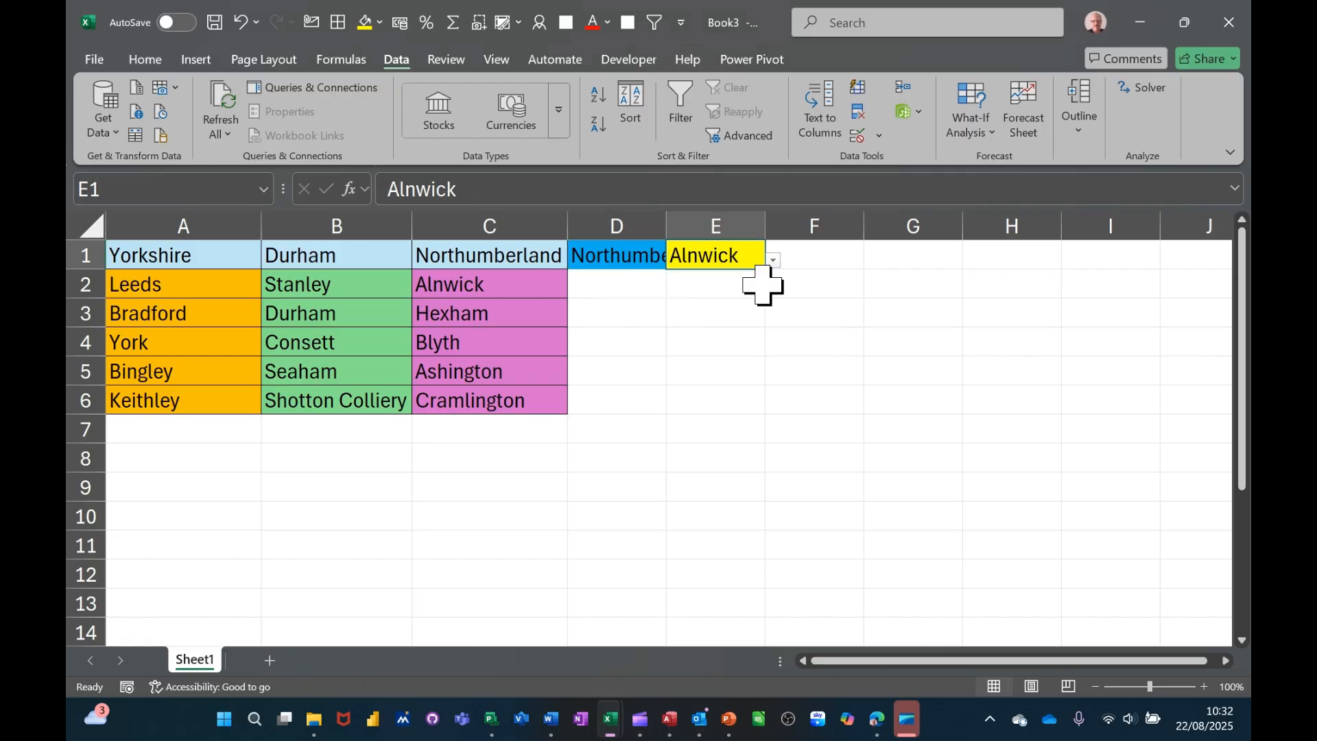
# - AutoFit column D to its contents and choose Yorkshire from the county list in D1
pyautogui.doubleClick(671, 229)
pyautogui.click(678, 256)
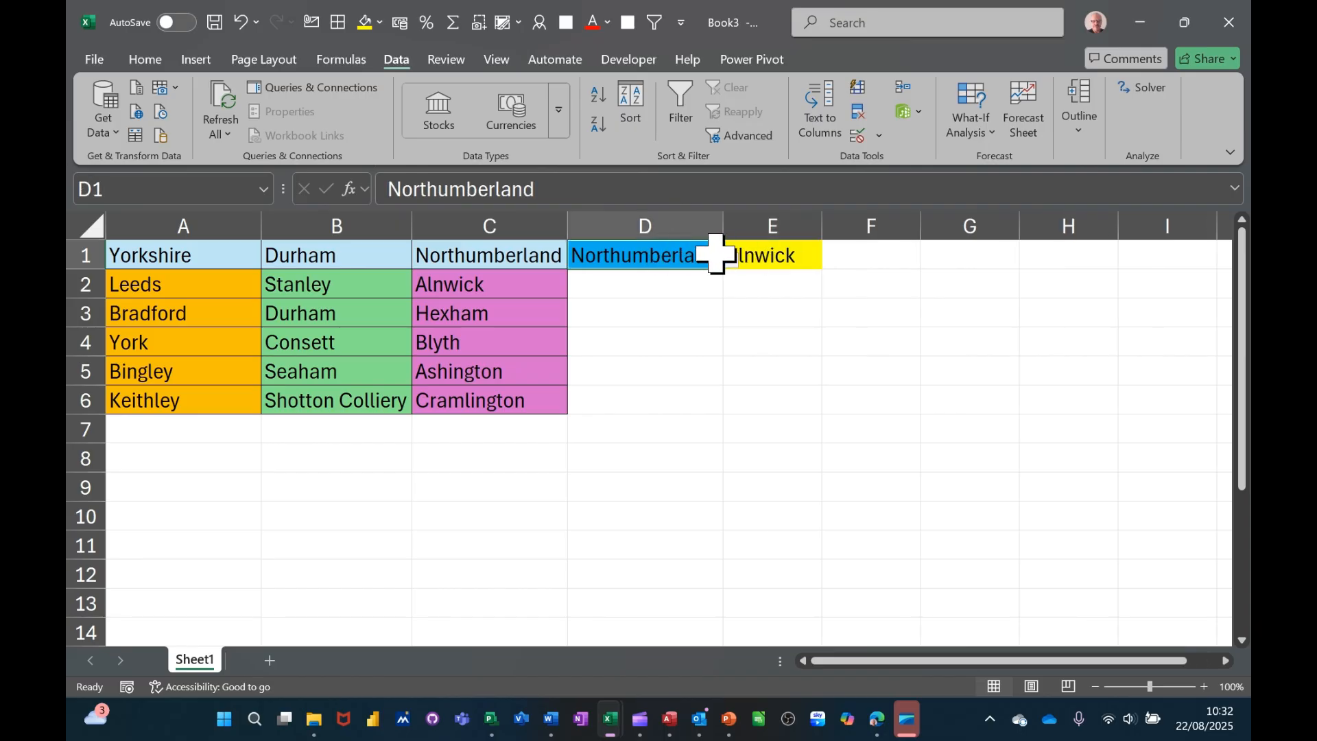
pyautogui.click(730, 260)
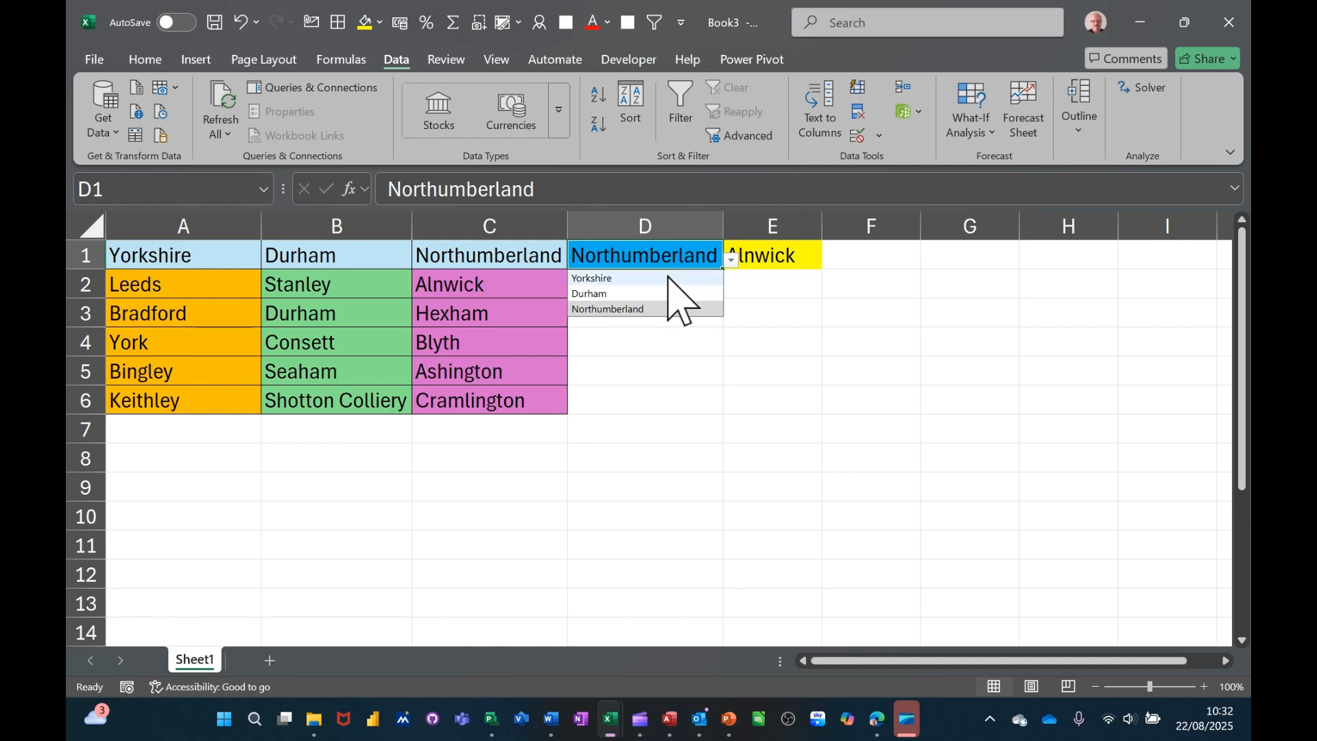
pyautogui.click(626, 278)
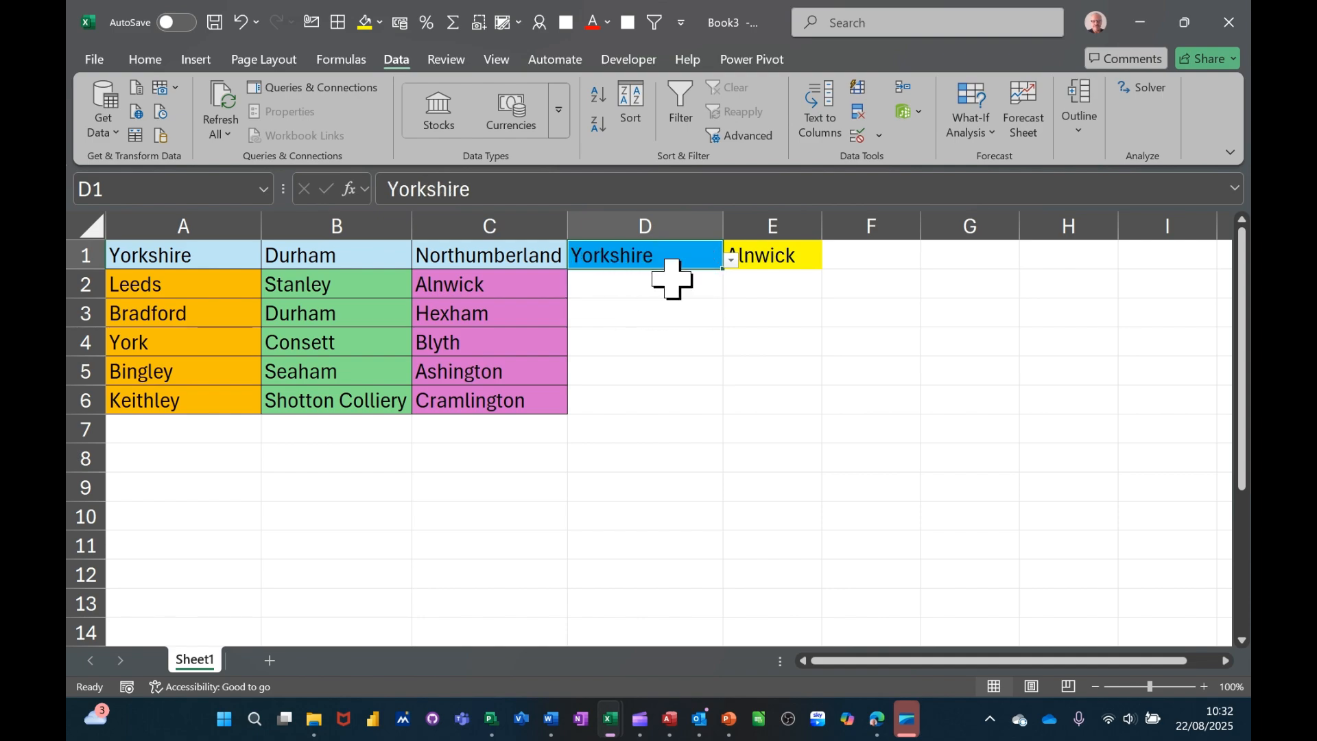
# - Pick Bradford from the dependent town list in E1
pyautogui.click(773, 258)
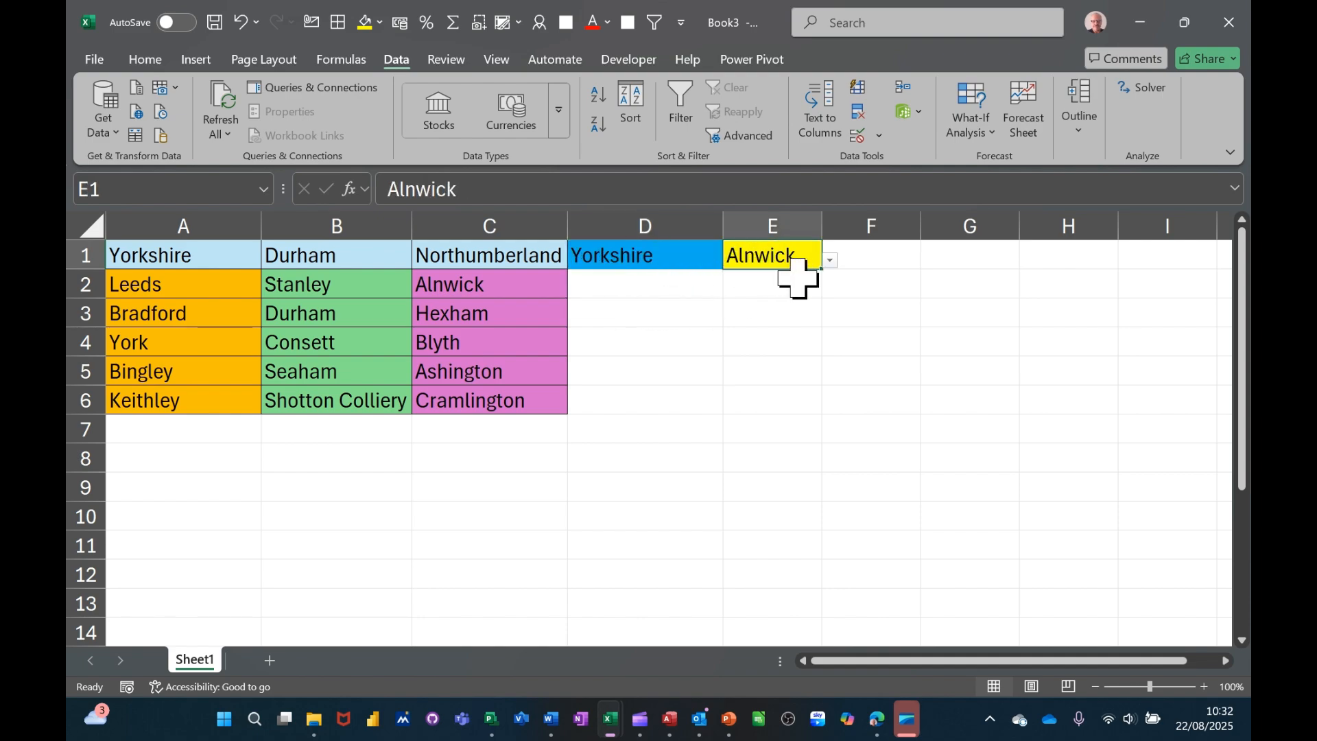
pyautogui.click(830, 260)
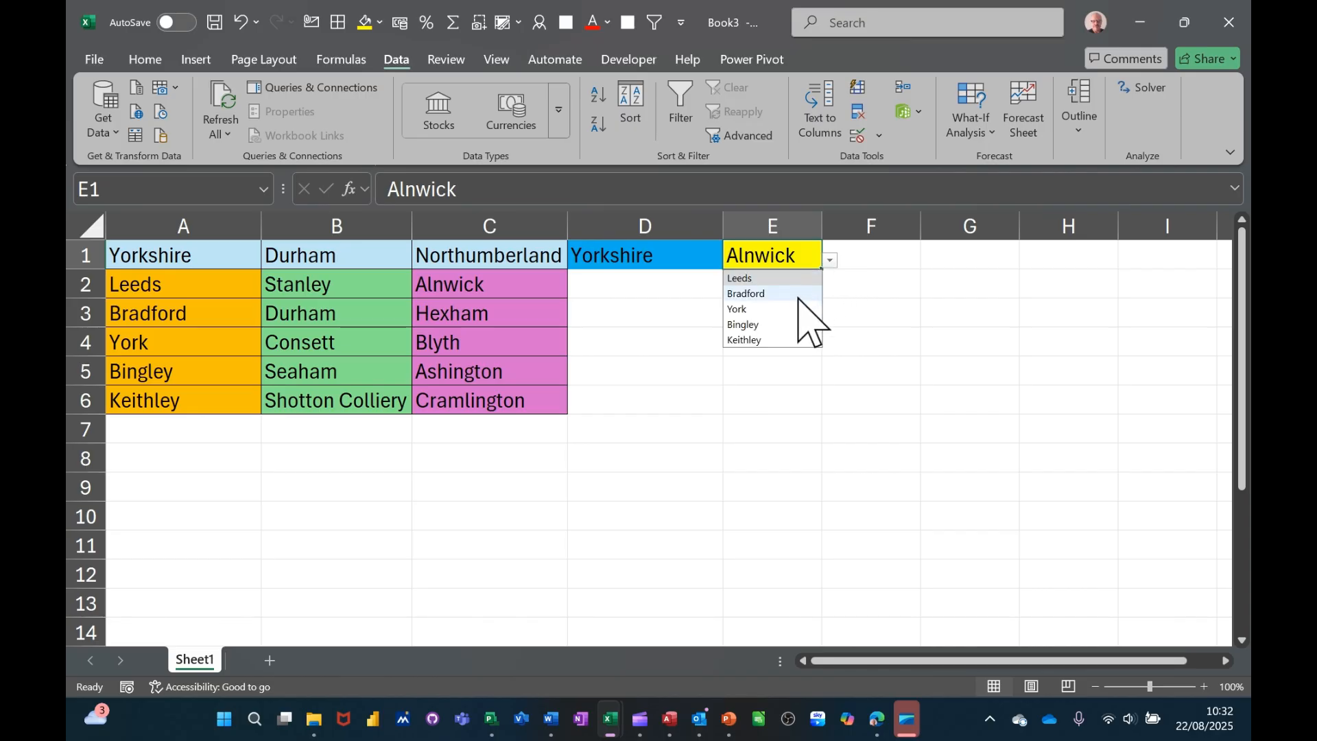
pyautogui.click(782, 294)
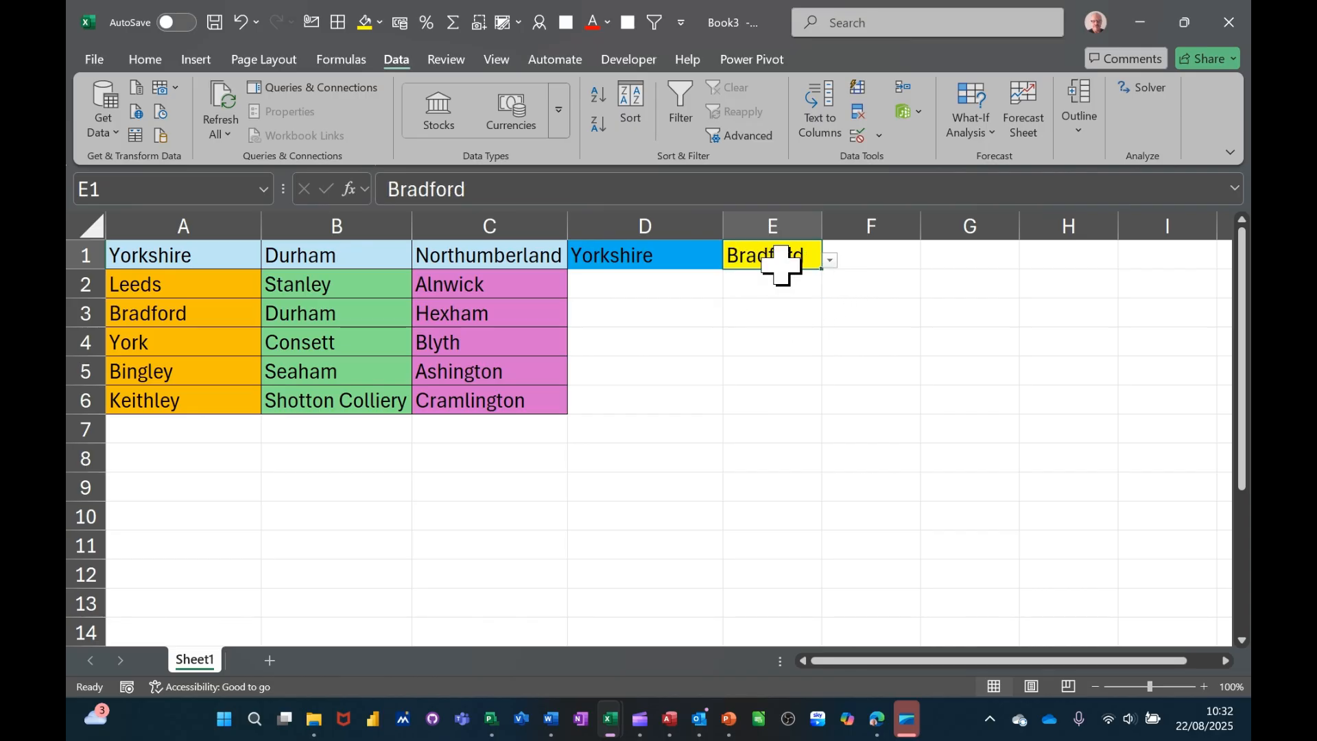
# - Select the county and town cells D1:E1 together and individually to check the linked drop-downs
pyautogui.click(621, 257)
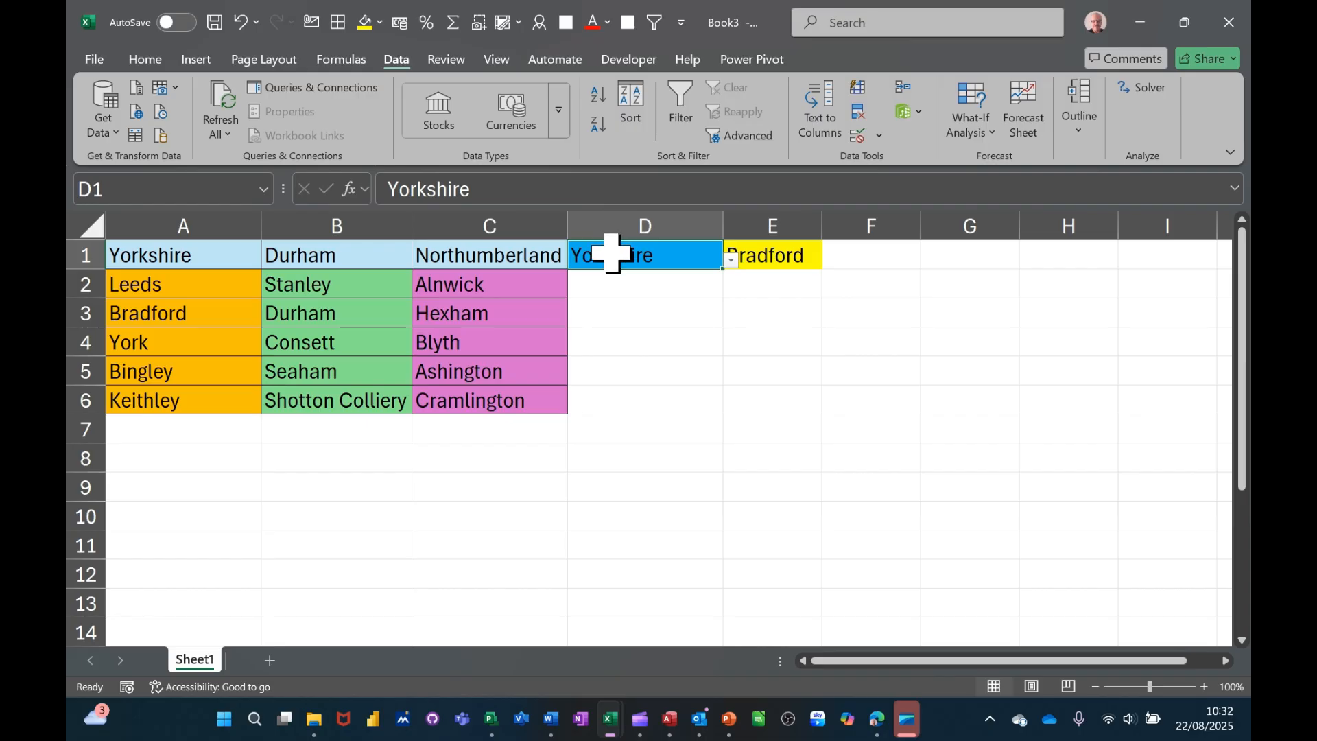
pyautogui.moveTo(612, 254); pyautogui.dragTo(752, 258)
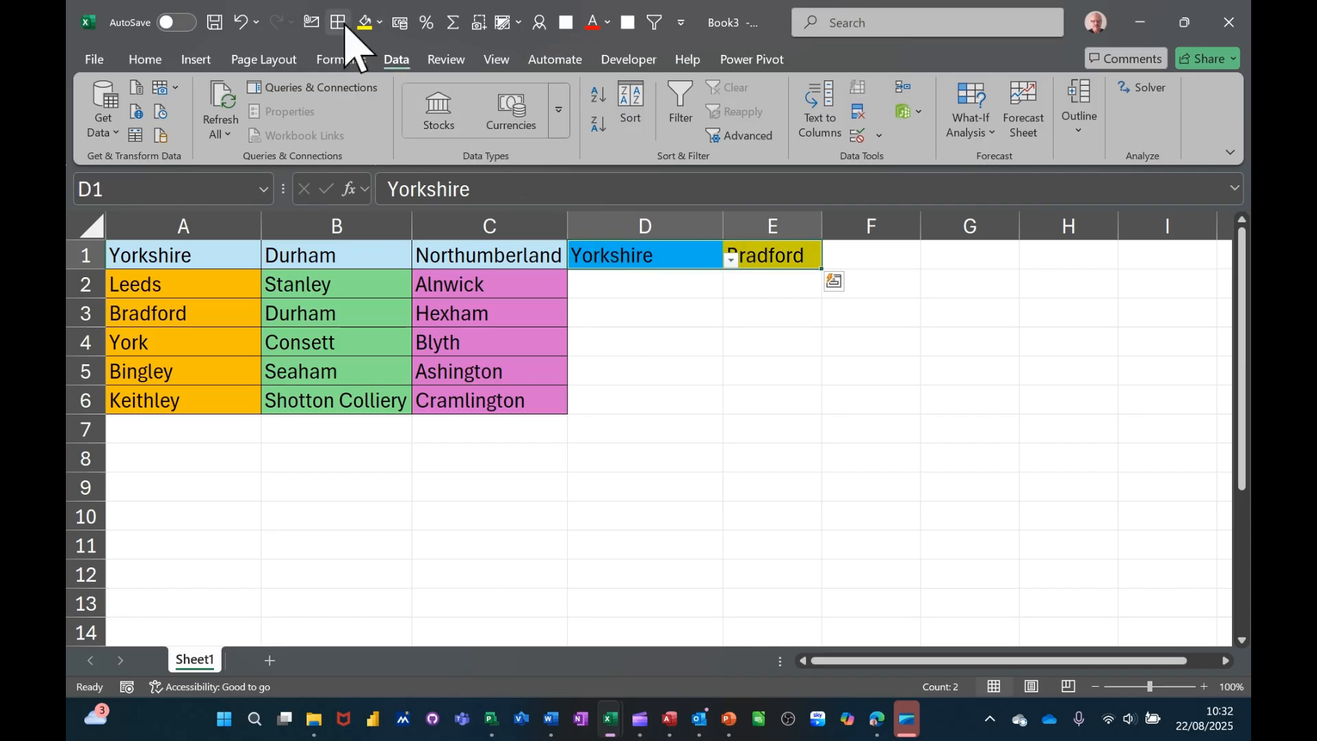
pyautogui.click(659, 284)
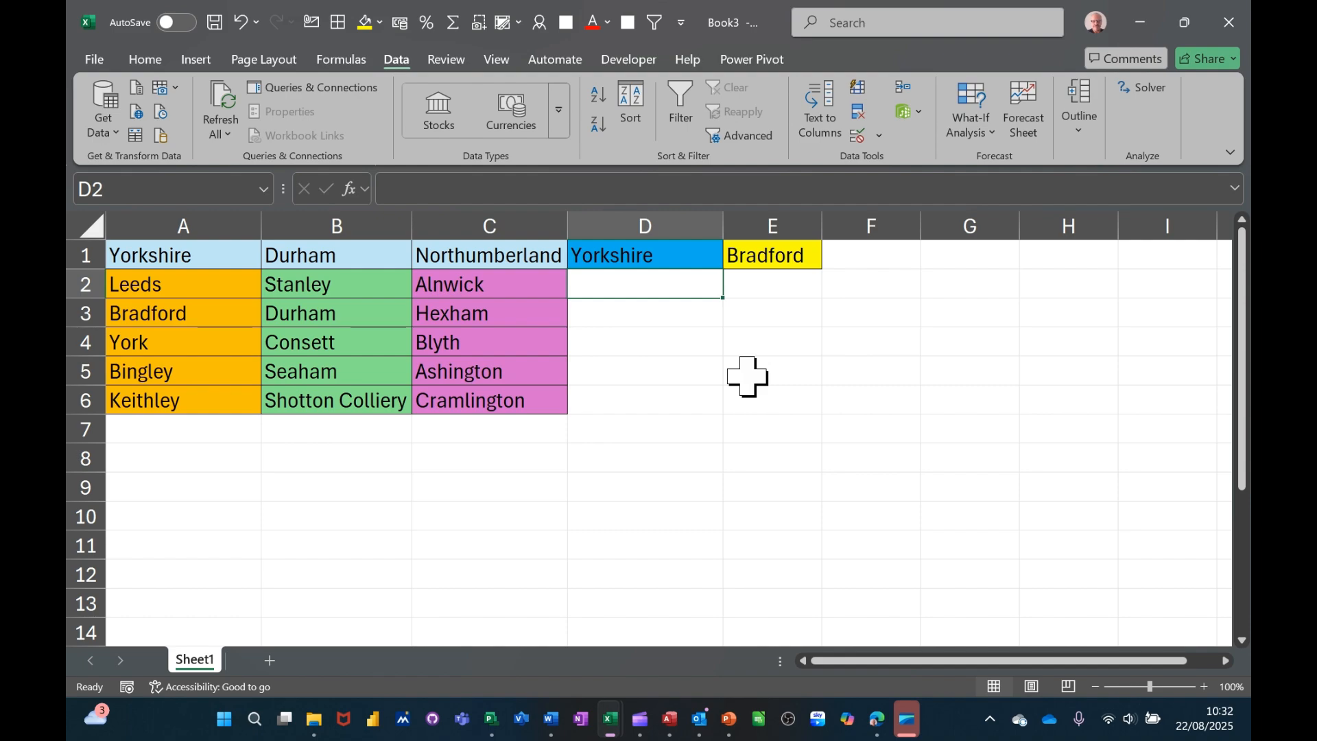
pyautogui.click(660, 251)
pyautogui.click(798, 257)
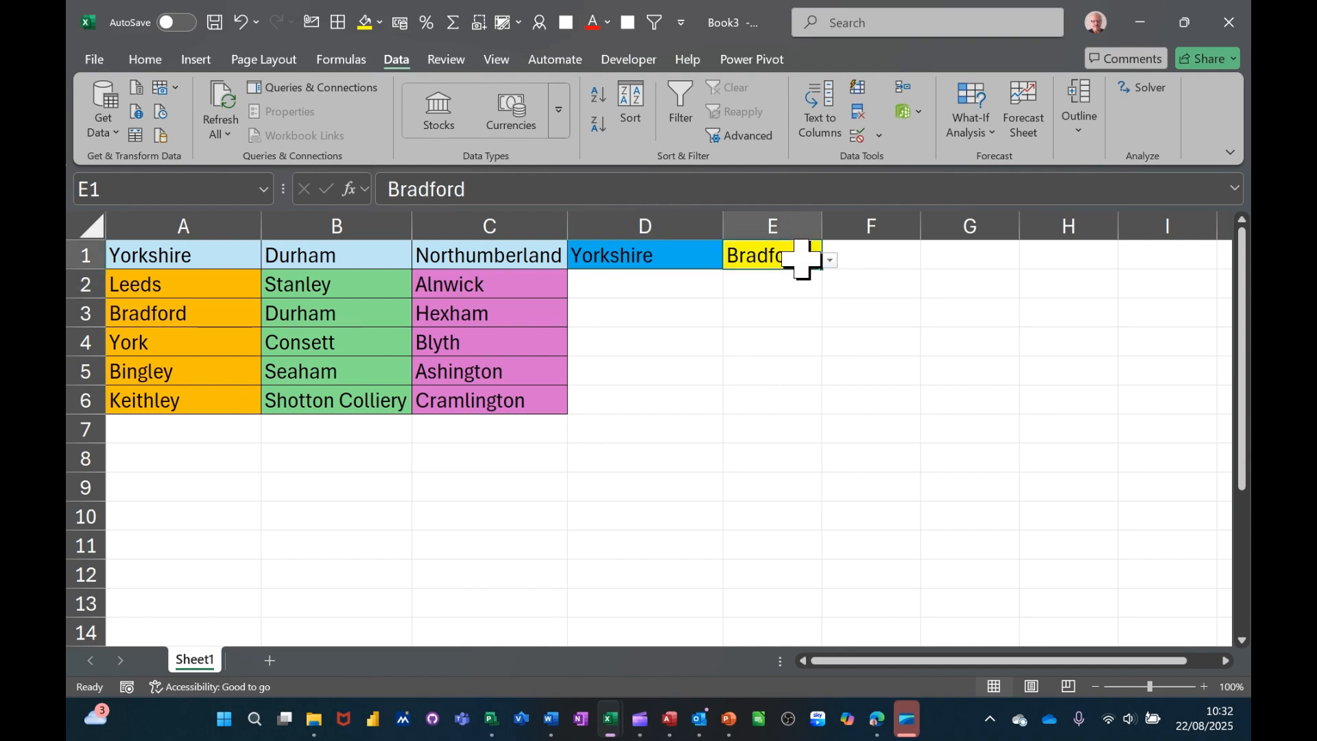